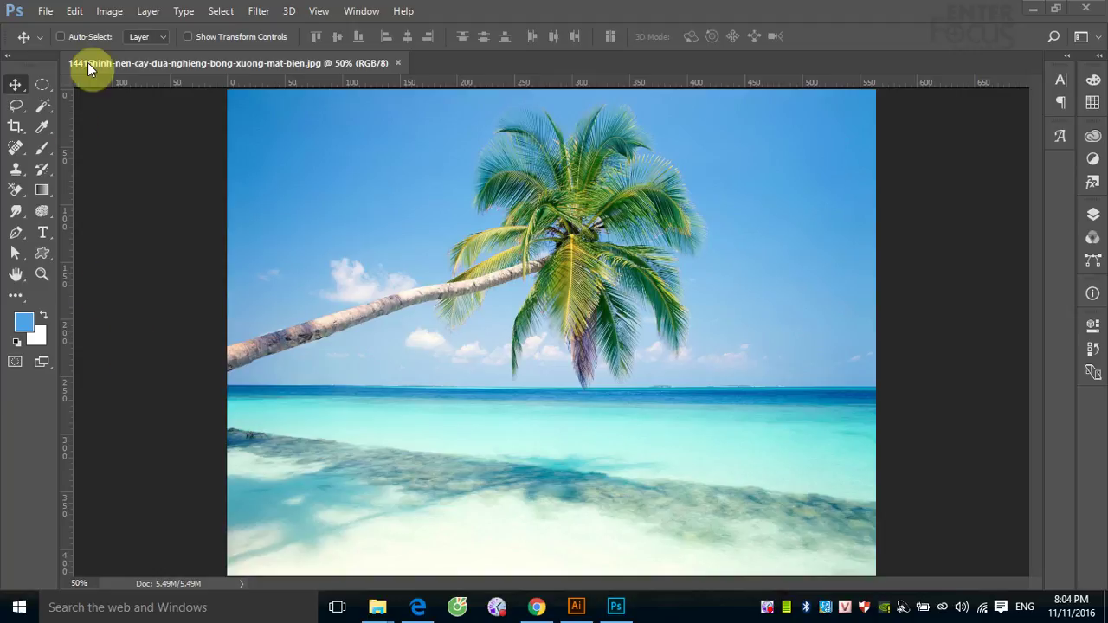
# Step: Invert the photo's colours, then toggle the inversion to compare and restore normal colours
pyautogui.click(109, 12)
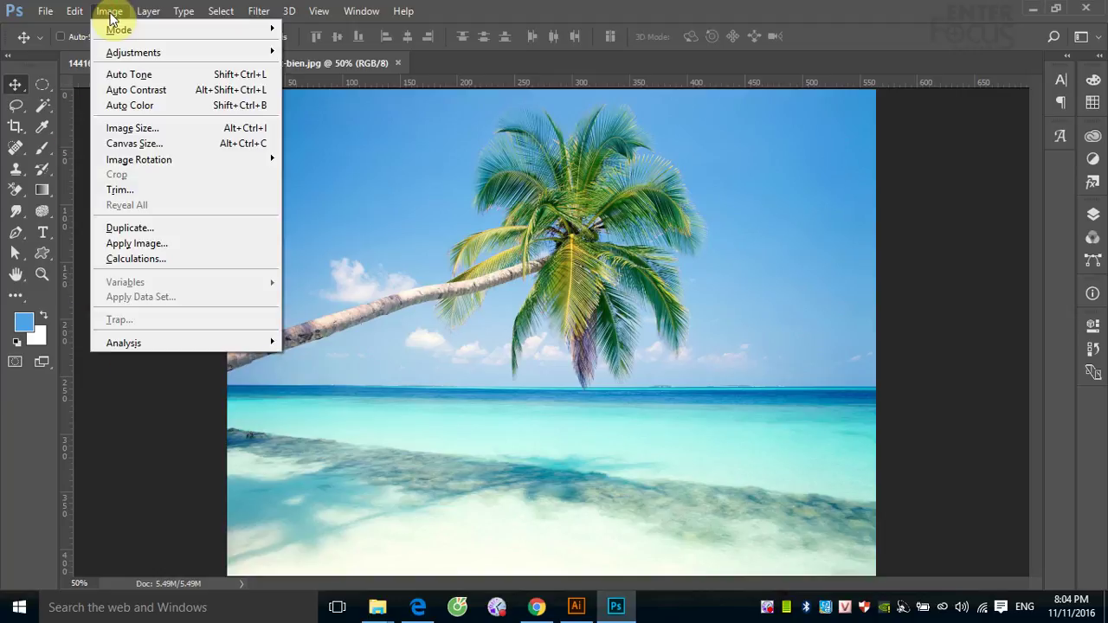
pyautogui.moveTo(133, 52)
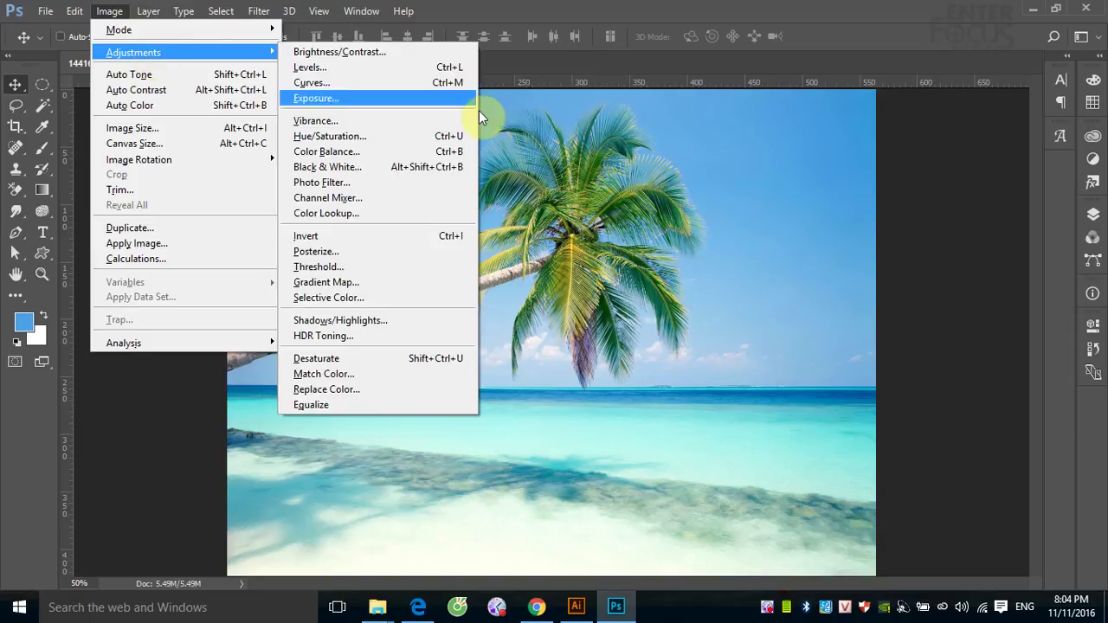
pyautogui.click(436, 244)
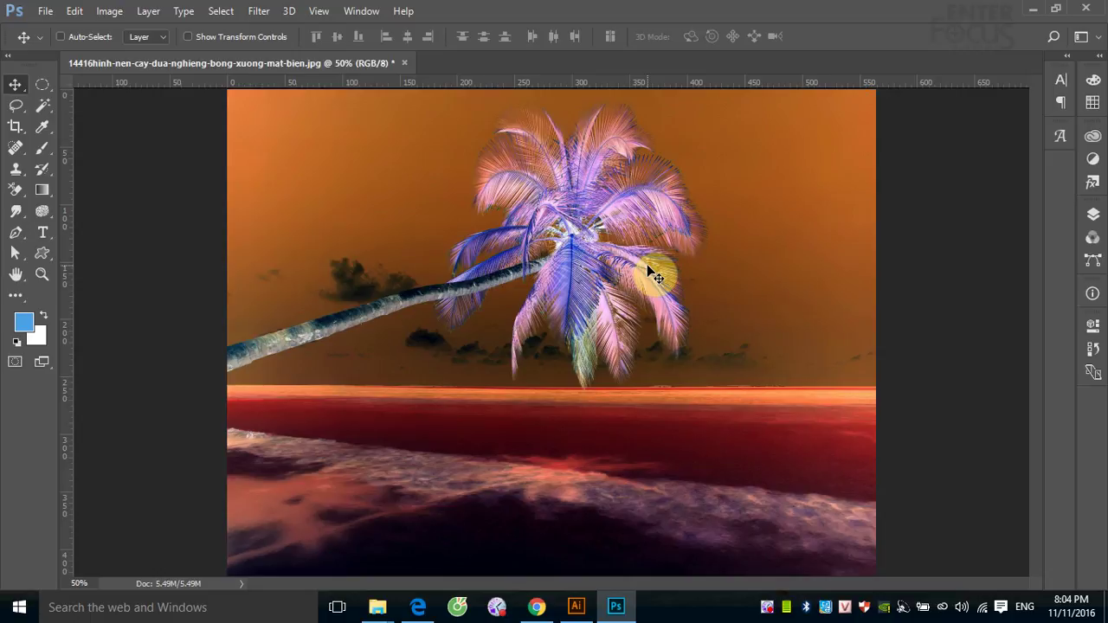
pyautogui.hotkey('ctrl', 'i')
pyautogui.hotkey('ctrl', 'i')
pyautogui.hotkey('ctrl', 'i')
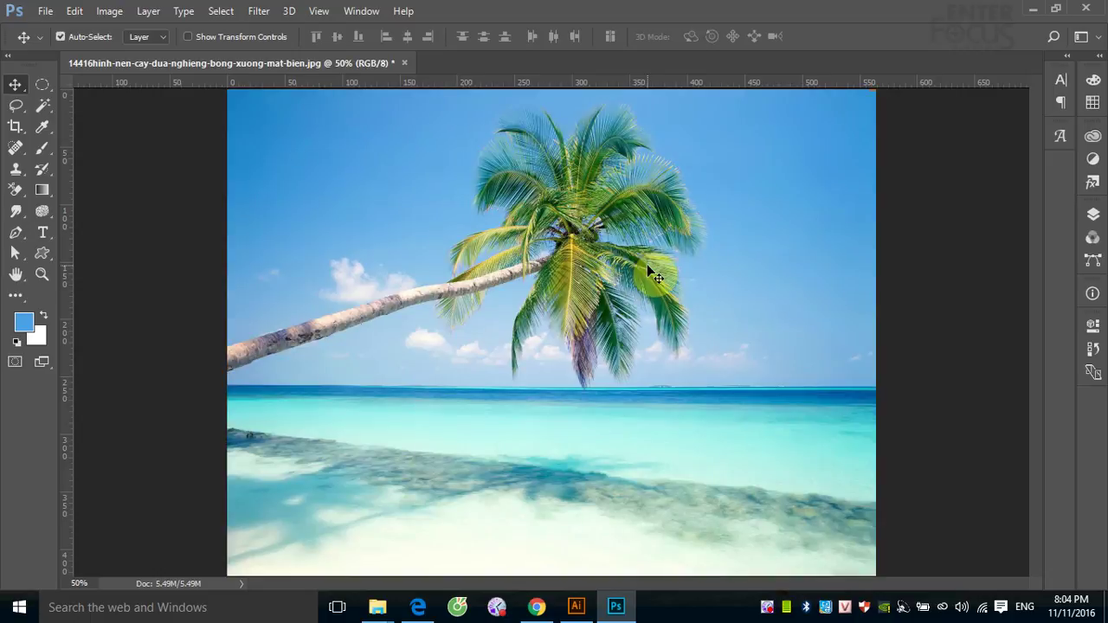
pyautogui.hotkey('ctrl', 'i')
pyautogui.hotkey('ctrl', 'i')
# Step: Start a Posterize adjustment at Levels 4 and move its dialog off the palm tree
pyautogui.click(107, 12)
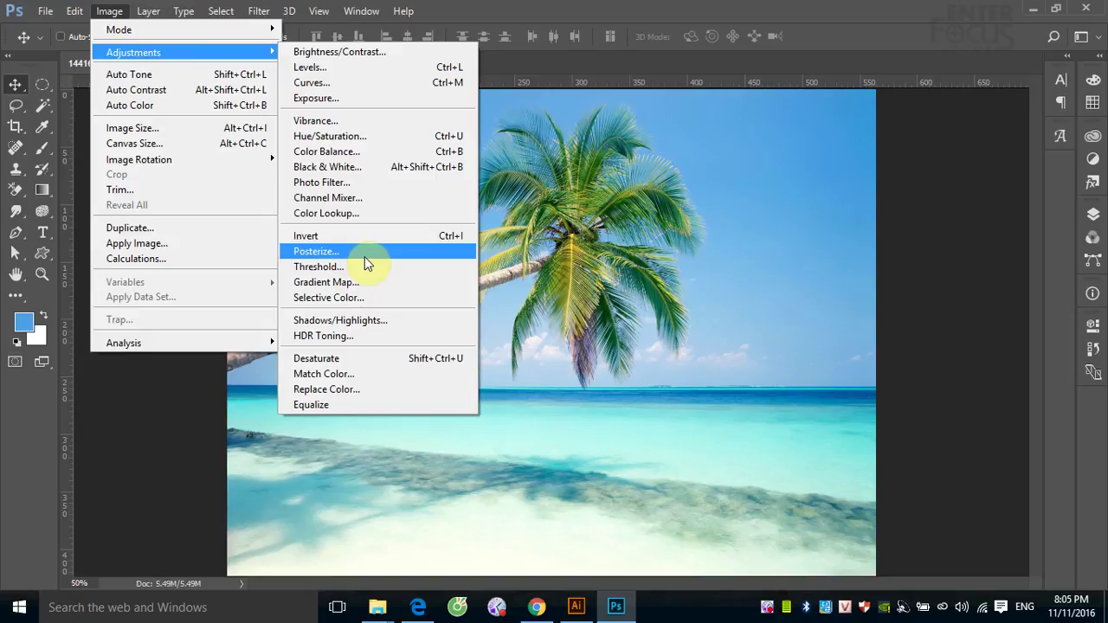
pyautogui.click(364, 256)
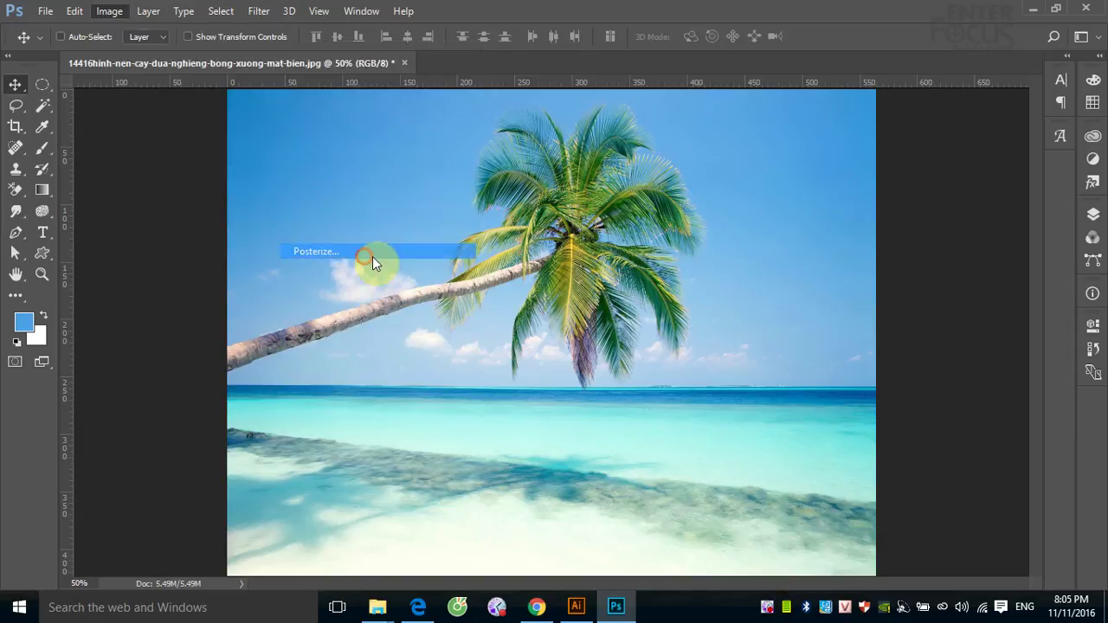
pyautogui.moveTo(586, 173); pyautogui.dragTo(929, 162)
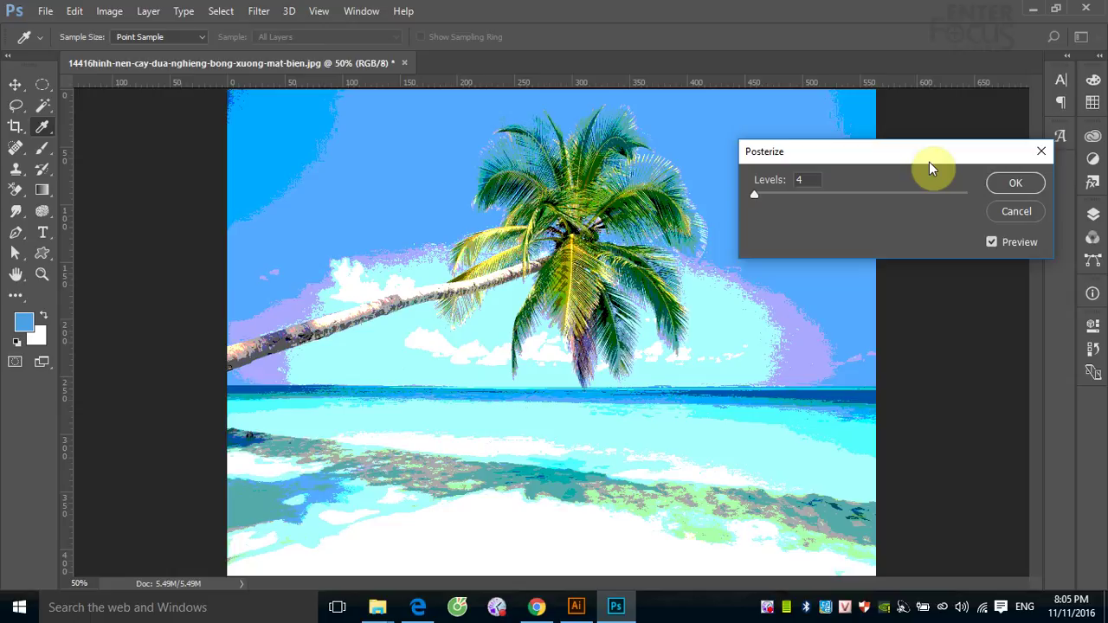
# Step: Set Posterize Levels to 2 for a stark cyan, white and green preview
pyautogui.moveTo(754, 192)
pyautogui.mouseDown()
pyautogui.moveTo(771, 197)
pyautogui.moveTo(750, 205)
pyautogui.mouseUp()
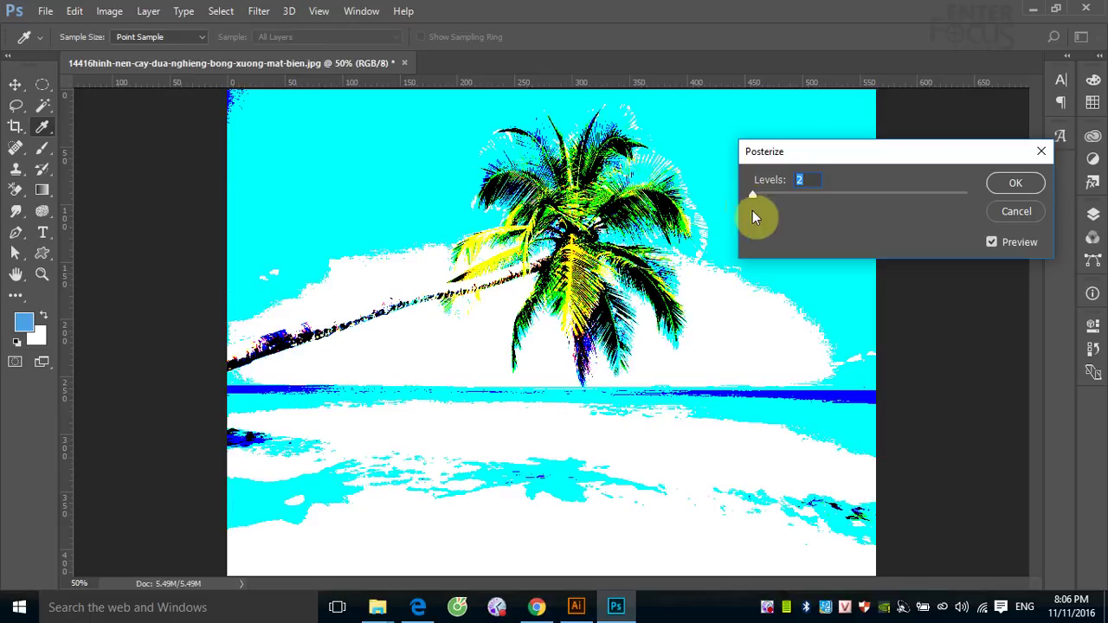
# Step: Try Posterize Levels 10, 49, 255, 57, 19, 8 and 2, then cancel the adjustment
pyautogui.moveTo(752, 196); pyautogui.dragTo(759, 197)
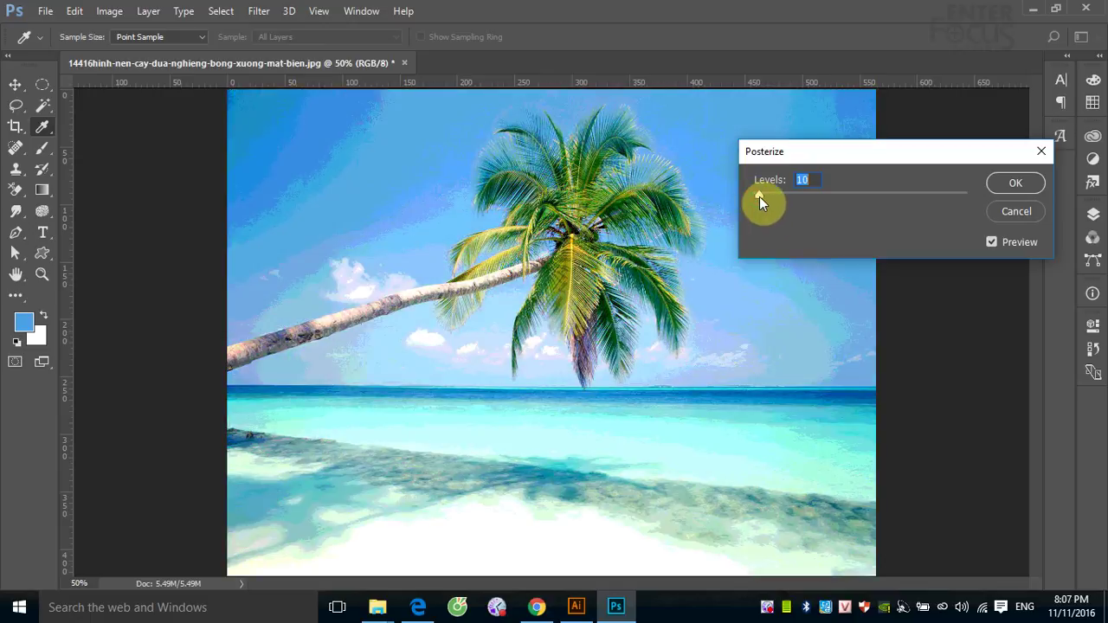
pyautogui.moveTo(759, 197); pyautogui.dragTo(980, 196)
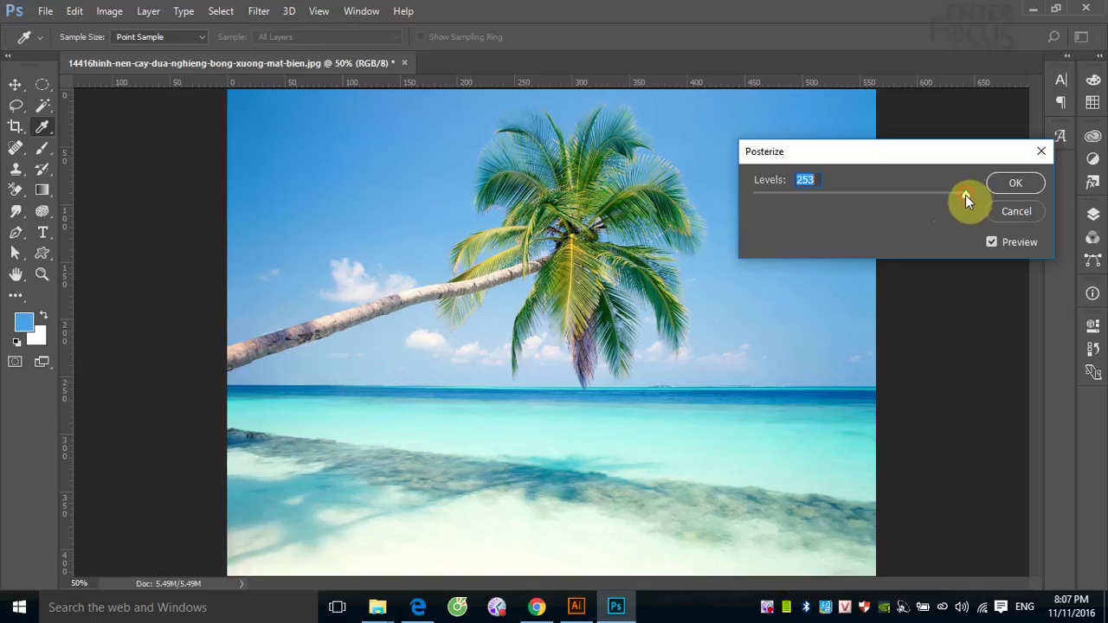
pyautogui.moveTo(969, 197); pyautogui.dragTo(787, 214)
pyautogui.moveTo(770, 196); pyautogui.dragTo(767, 196)
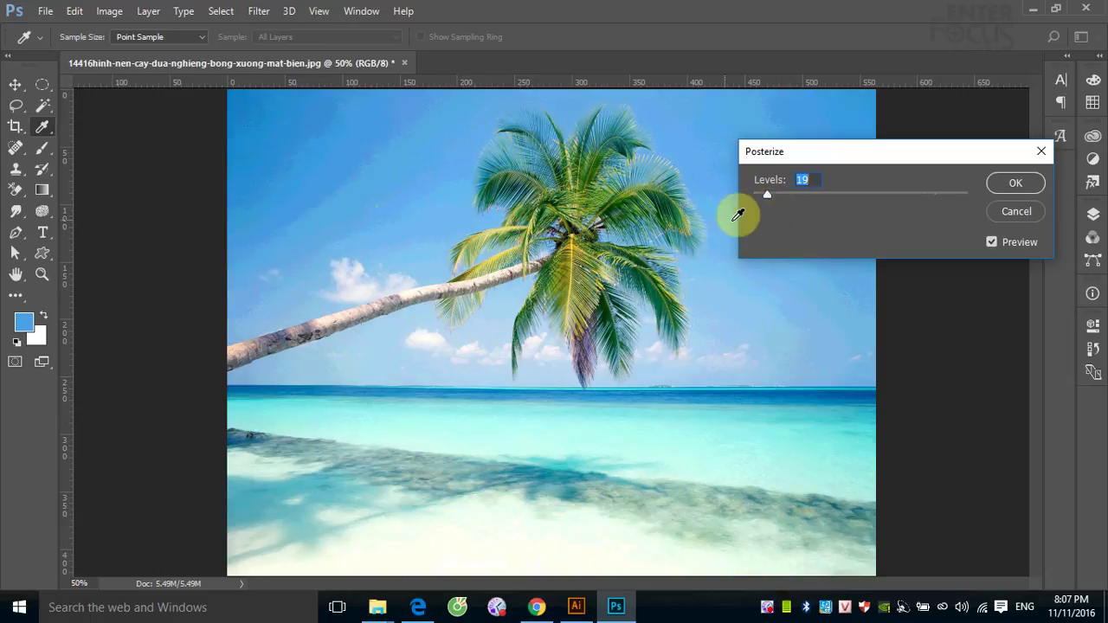
pyautogui.moveTo(765, 194); pyautogui.dragTo(757, 195)
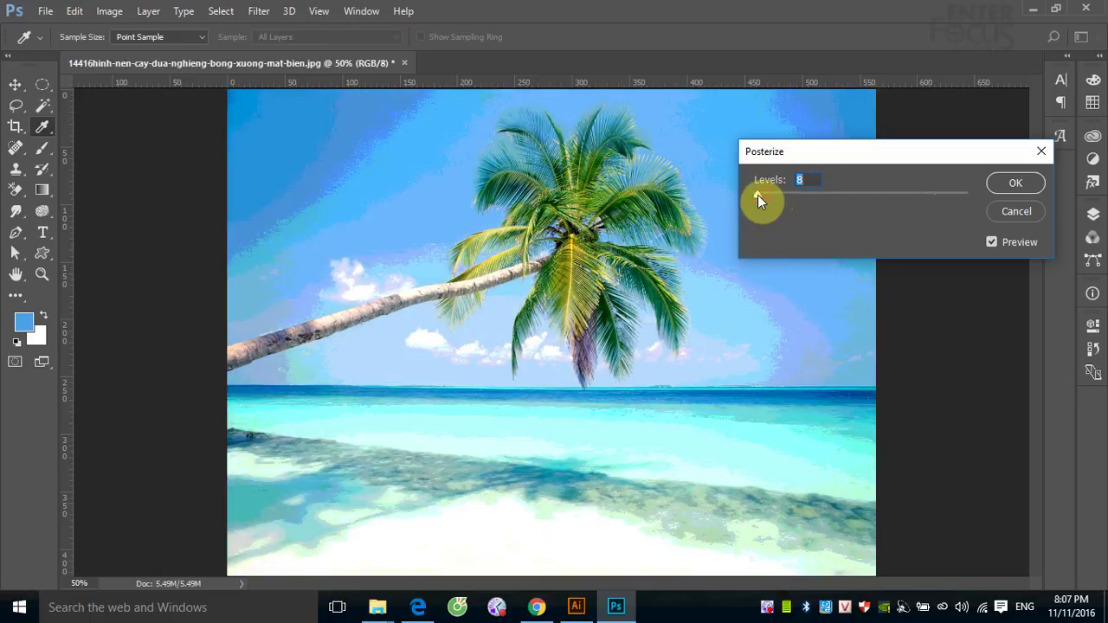
pyautogui.moveTo(757, 195); pyautogui.dragTo(754, 196)
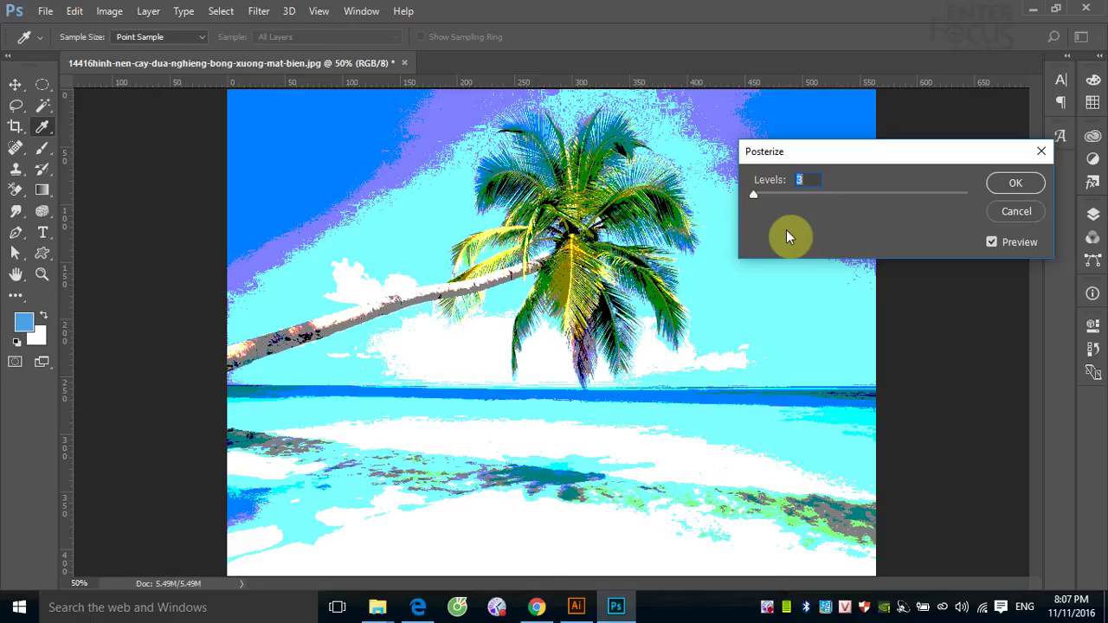
pyautogui.click(1016, 212)
# Step: Start a Threshold adjustment, move its dialog right, and set the level to 90
pyautogui.press('v')
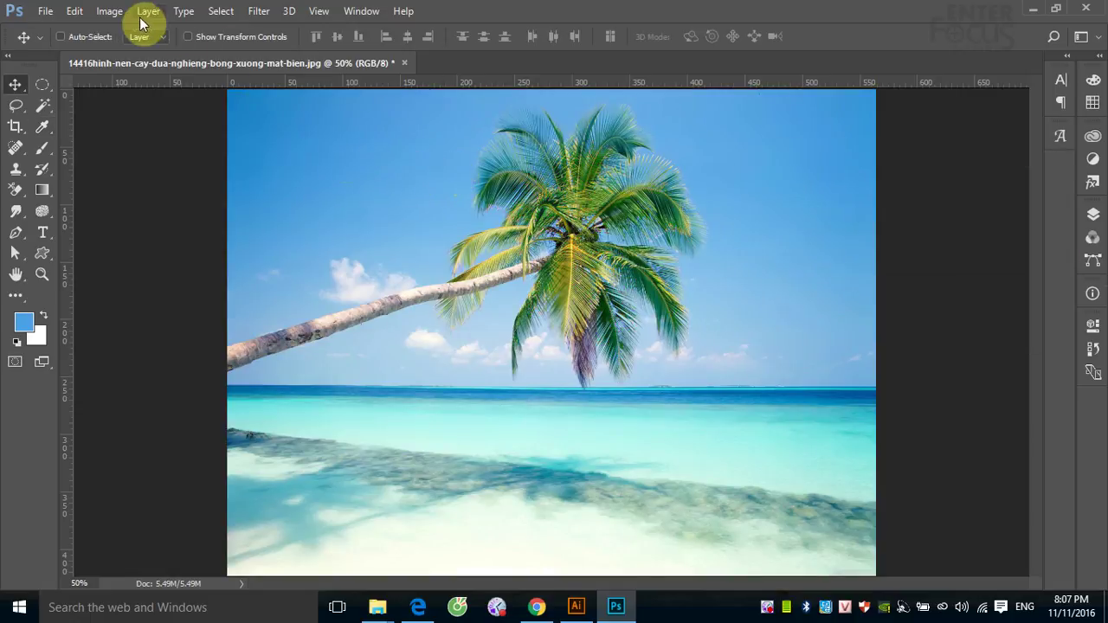
pyautogui.click(111, 11)
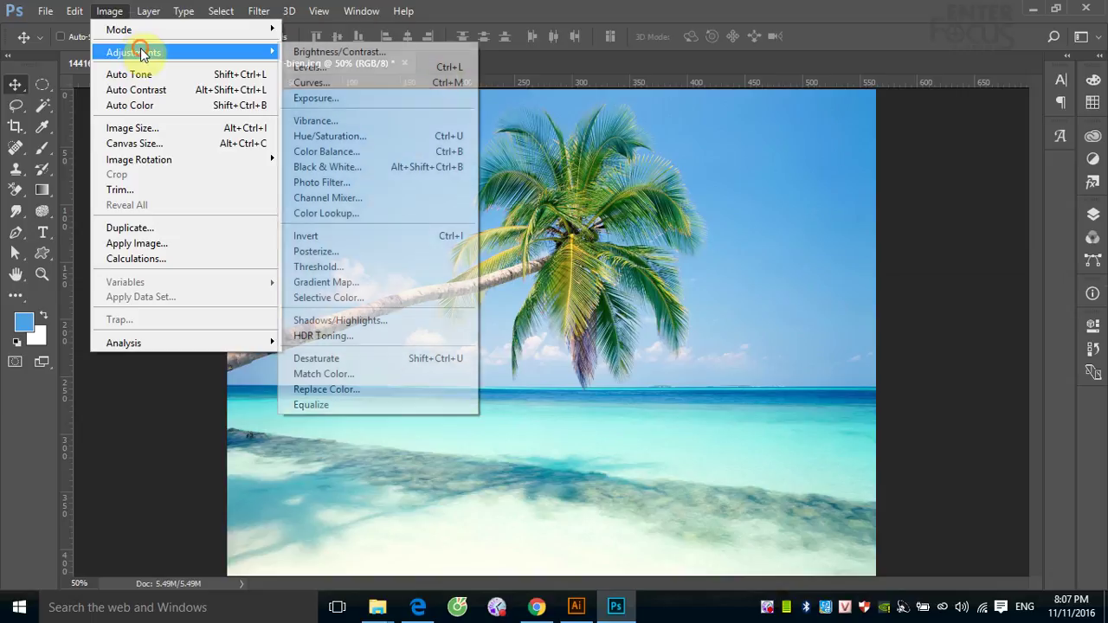
pyautogui.moveTo(134, 53)
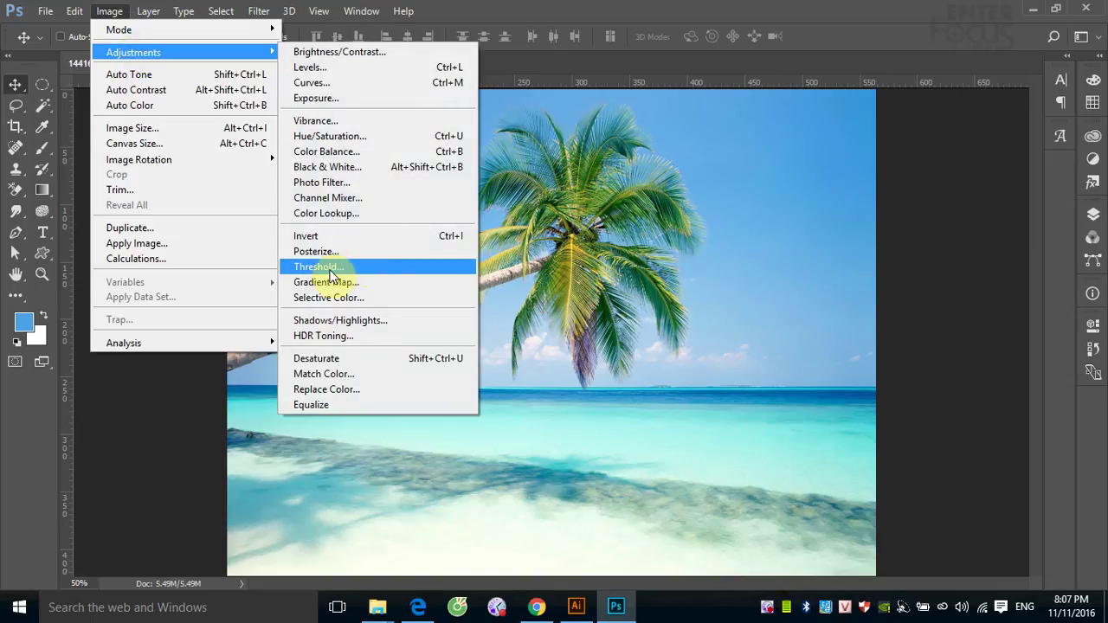
pyautogui.click(336, 268)
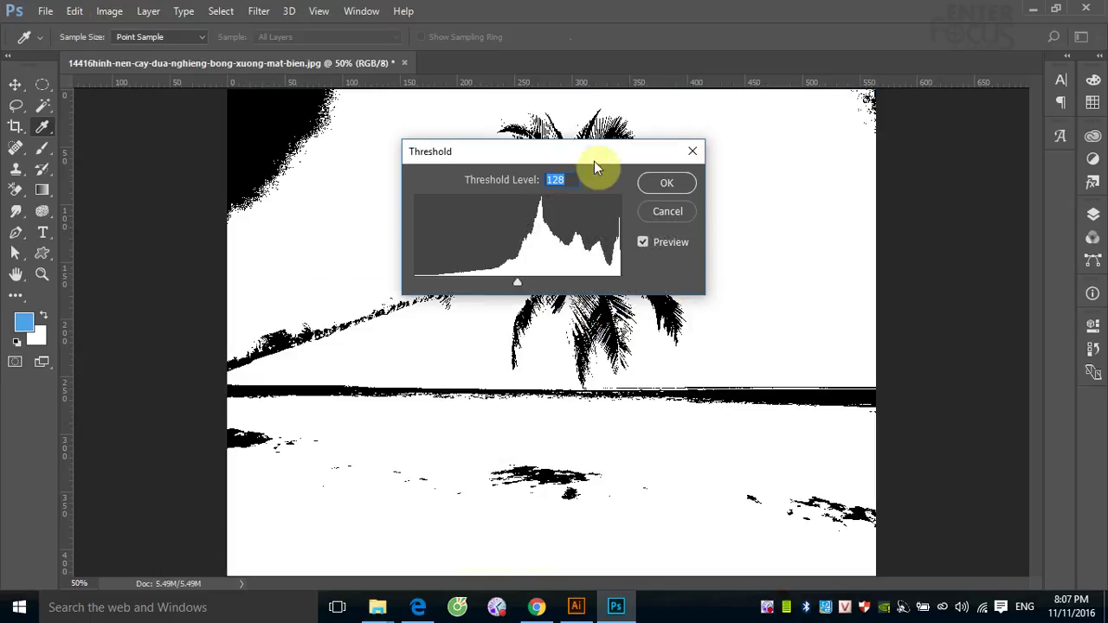
pyautogui.moveTo(602, 151); pyautogui.dragTo(685, 154)
pyautogui.moveTo(816, 170); pyautogui.dragTo(917, 174)
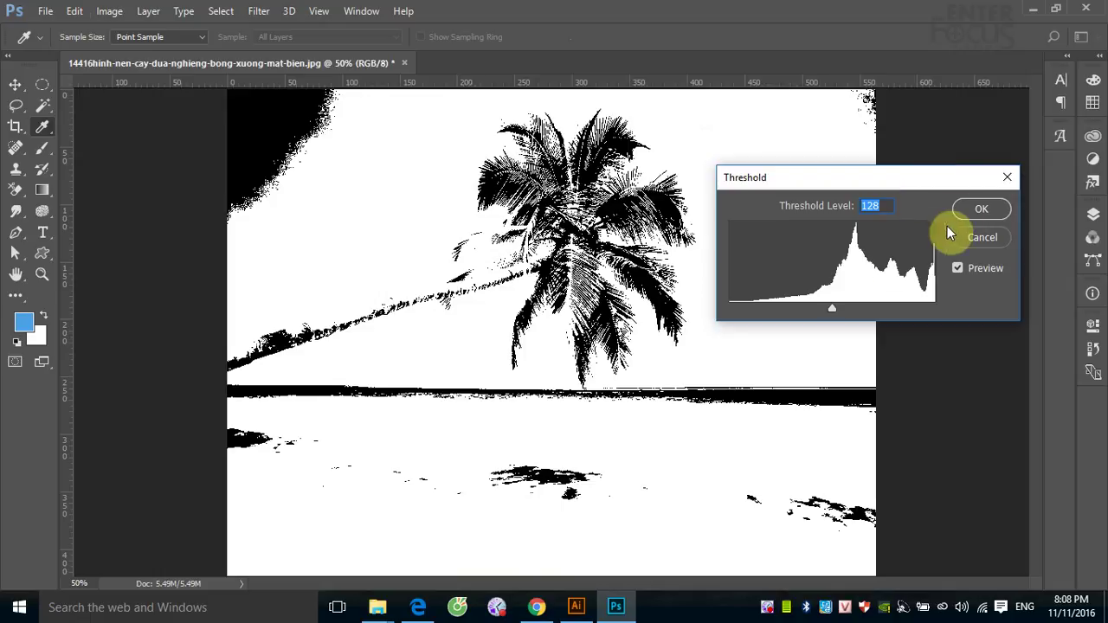
pyautogui.moveTo(830, 309); pyautogui.dragTo(803, 309)
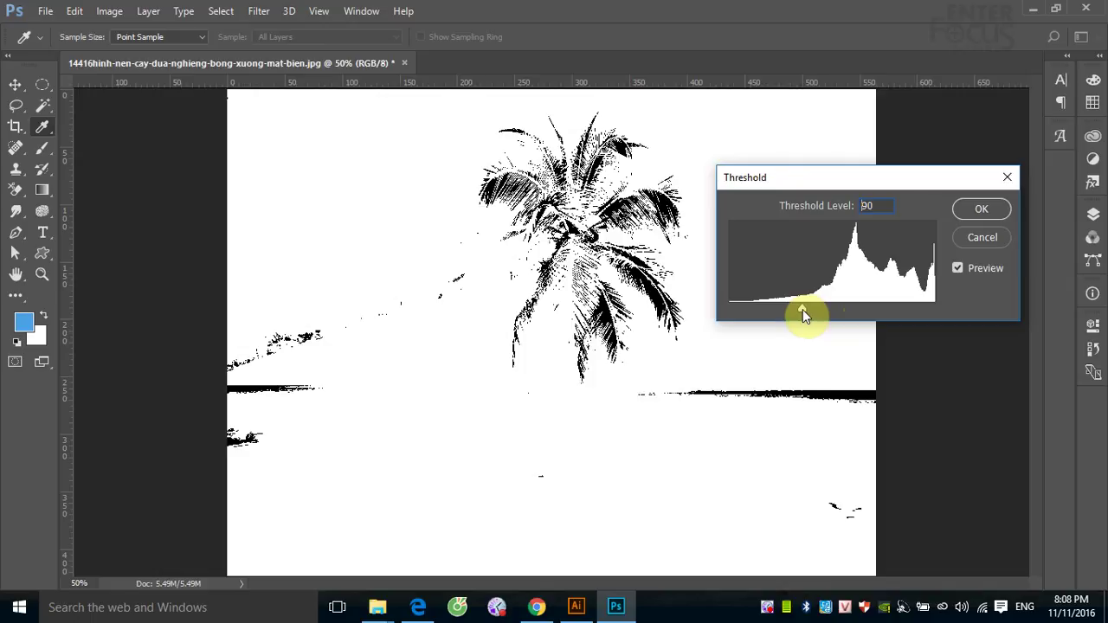
# Step: Adjust the Threshold level through 155 and 151, settling on 158 for a bold palm silhouette
pyautogui.moveTo(802, 310); pyautogui.dragTo(862, 318)
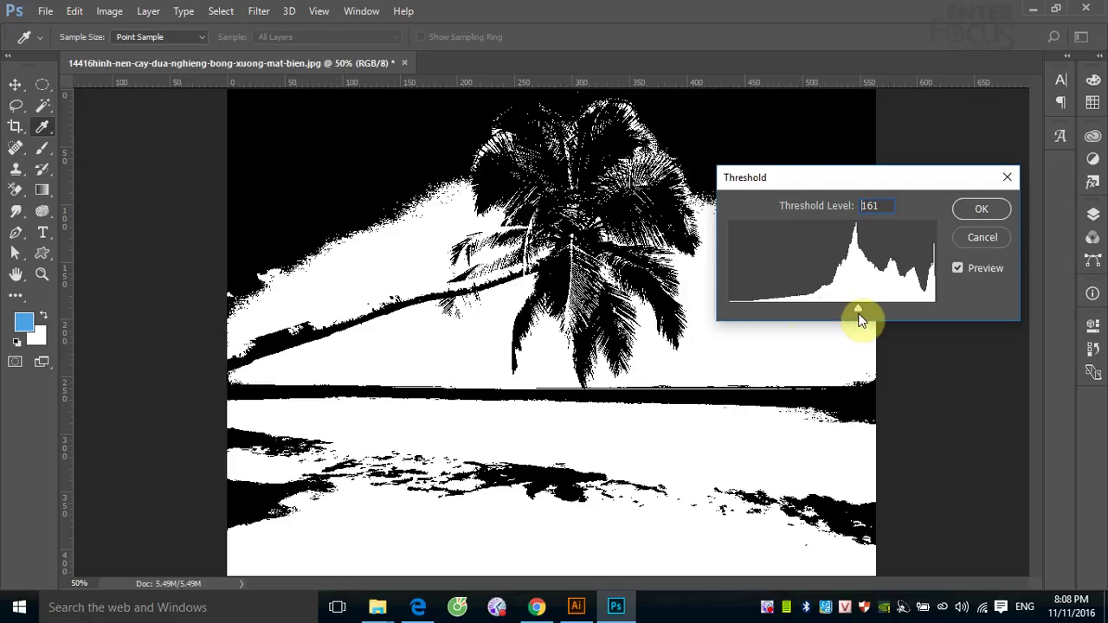
pyautogui.moveTo(860, 316); pyautogui.dragTo(855, 313)
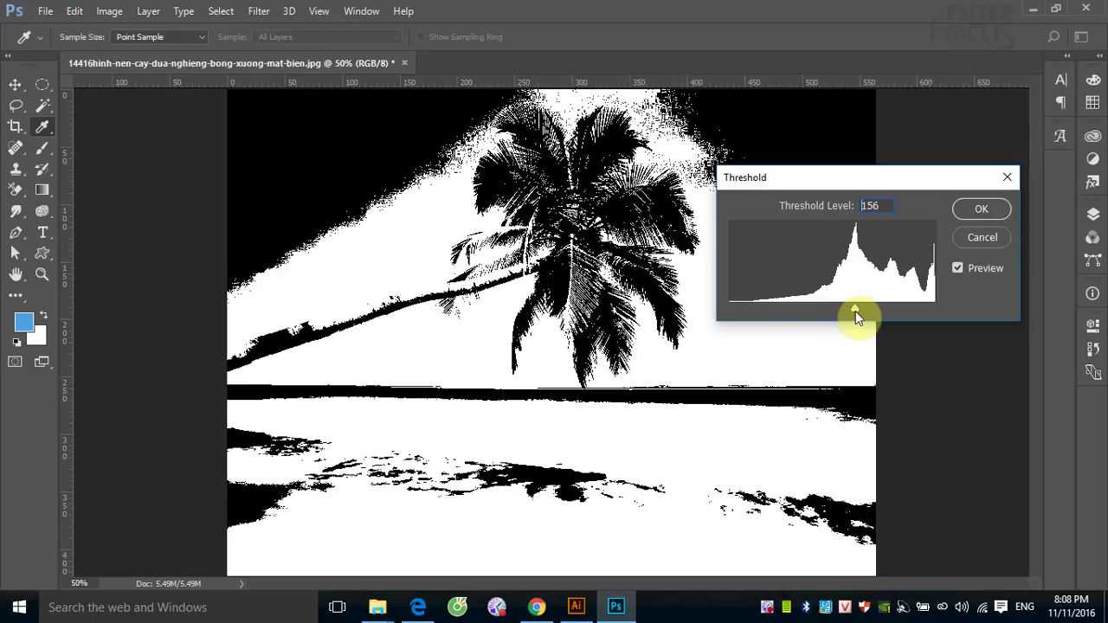
pyautogui.moveTo(855, 311)
pyautogui.mouseDown()
pyautogui.moveTo(872, 308)
pyautogui.moveTo(857, 304)
pyautogui.mouseUp()
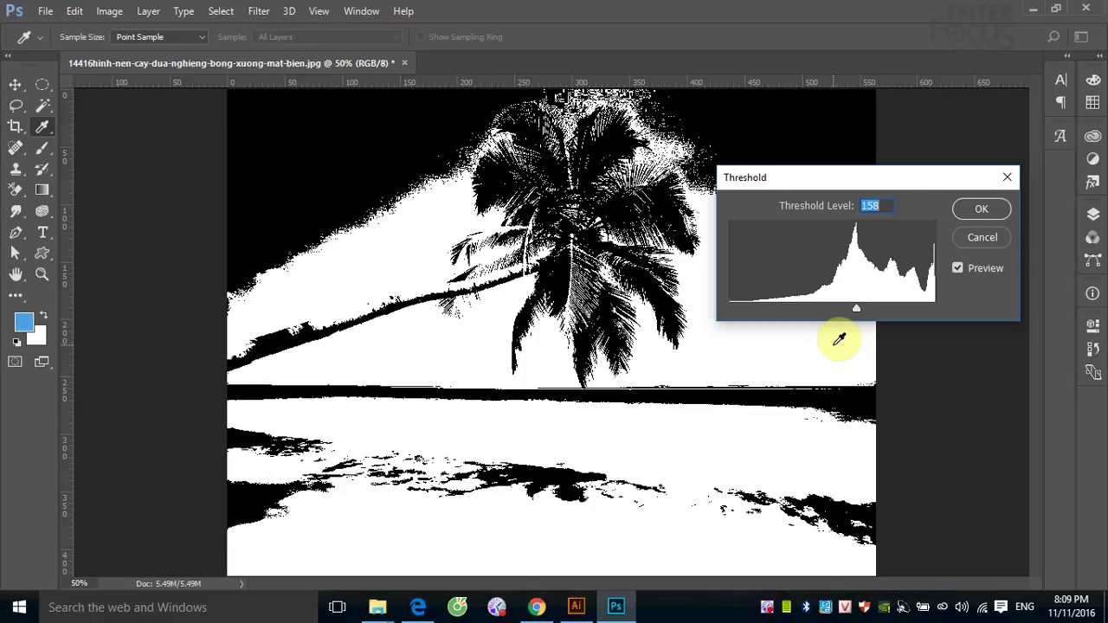
# Step: Cancel the Threshold adjustment to restore colour and bring up Image > Adjustments
pyautogui.click(982, 237)
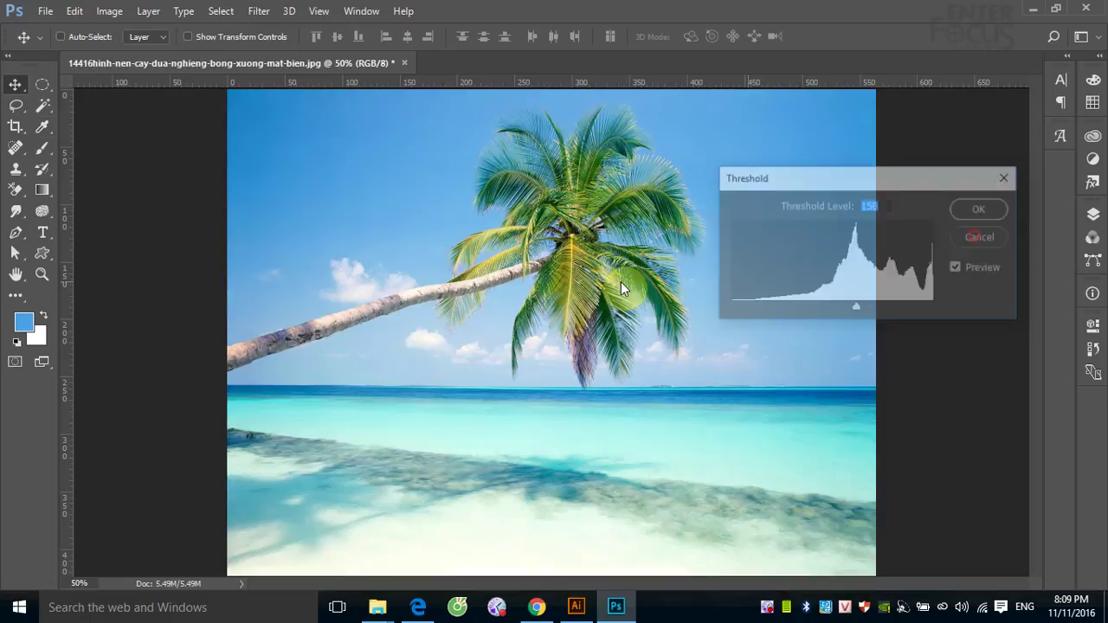
pyautogui.click(111, 12)
pyautogui.moveTo(133, 53)
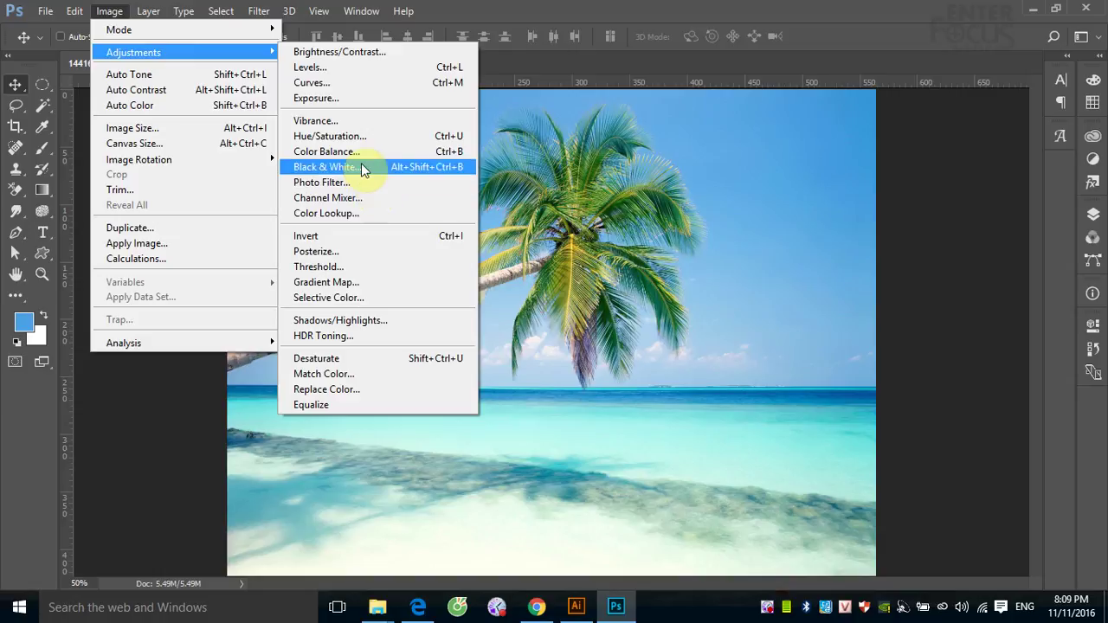
# Step: Start a Photo Filter with density at 100% and the Deep Red filter preset
pyautogui.click(348, 184)
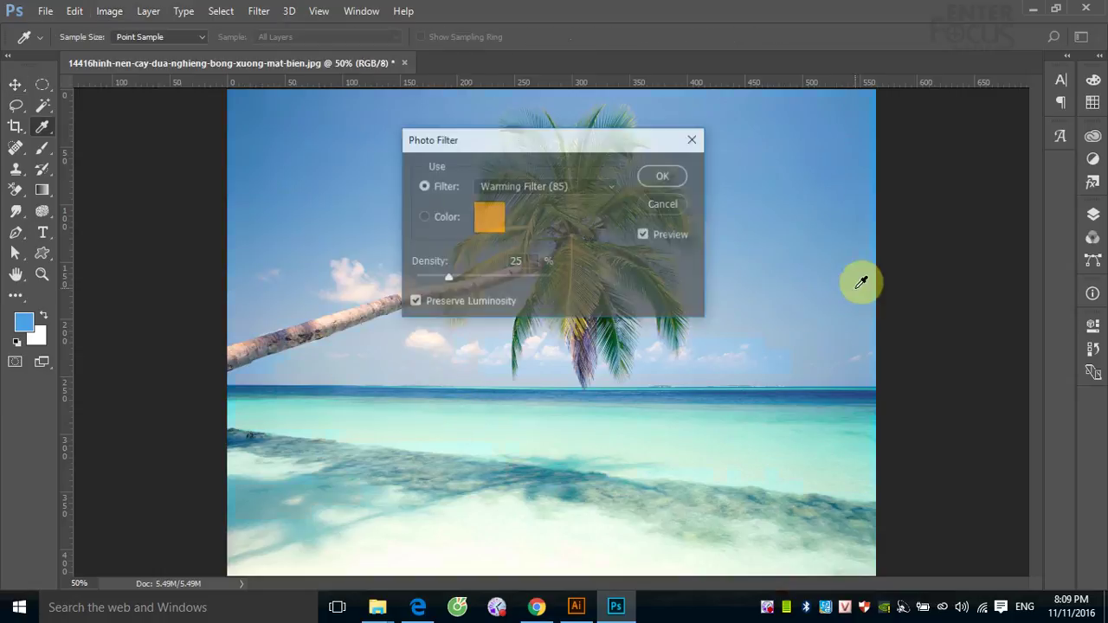
pyautogui.moveTo(629, 139); pyautogui.dragTo(912, 148)
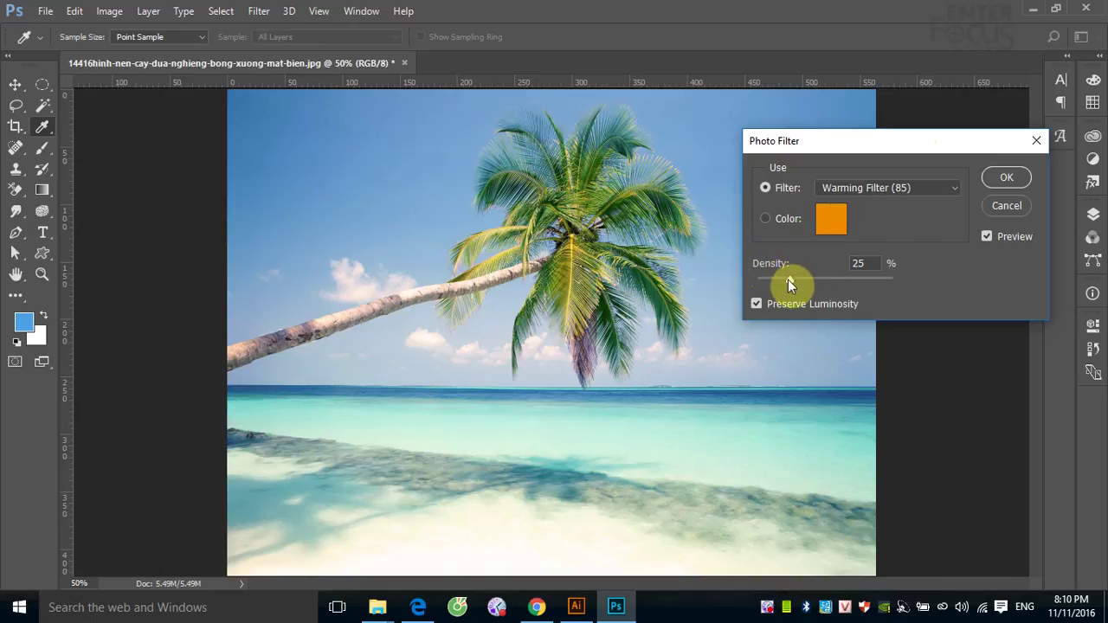
pyautogui.moveTo(788, 280); pyautogui.dragTo(820, 277)
pyautogui.moveTo(891, 280); pyautogui.dragTo(816, 276)
pyautogui.moveTo(893, 280); pyautogui.dragTo(896, 280)
pyautogui.click(956, 188)
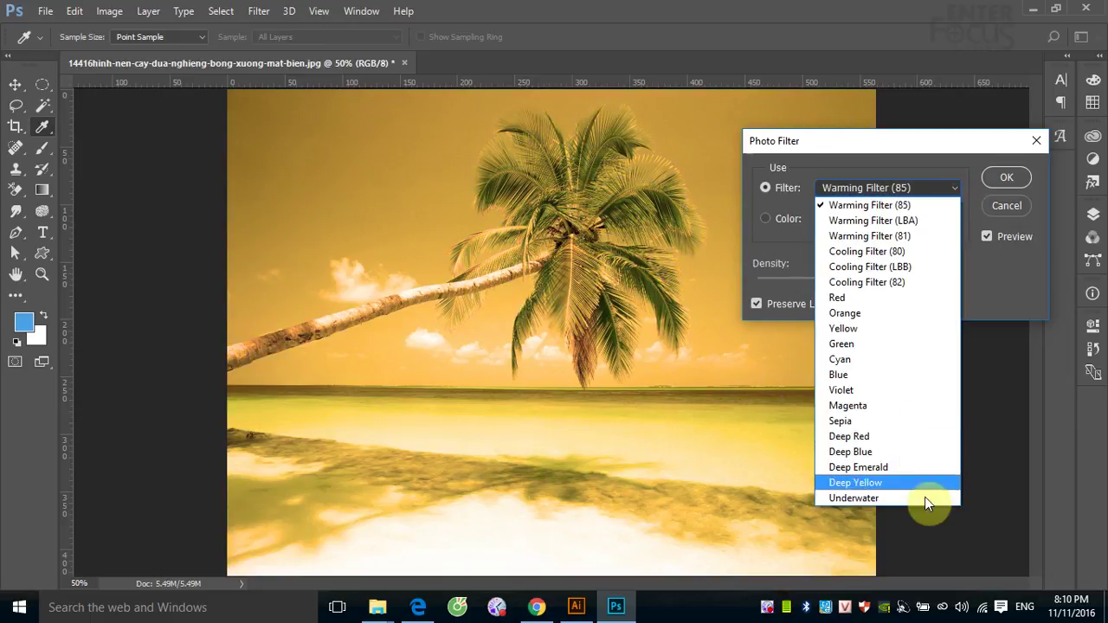
pyautogui.click(868, 436)
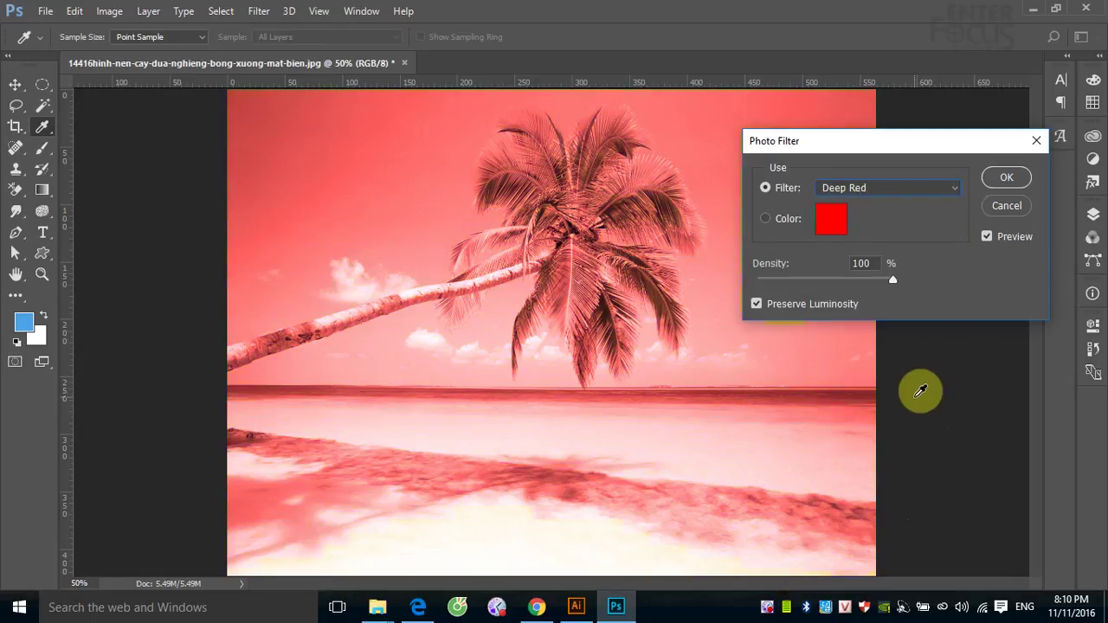
# Step: Switch the Photo Filter to a custom dark red colour, keeping density at 100%
pyautogui.click(767, 219)
pyautogui.click(831, 220)
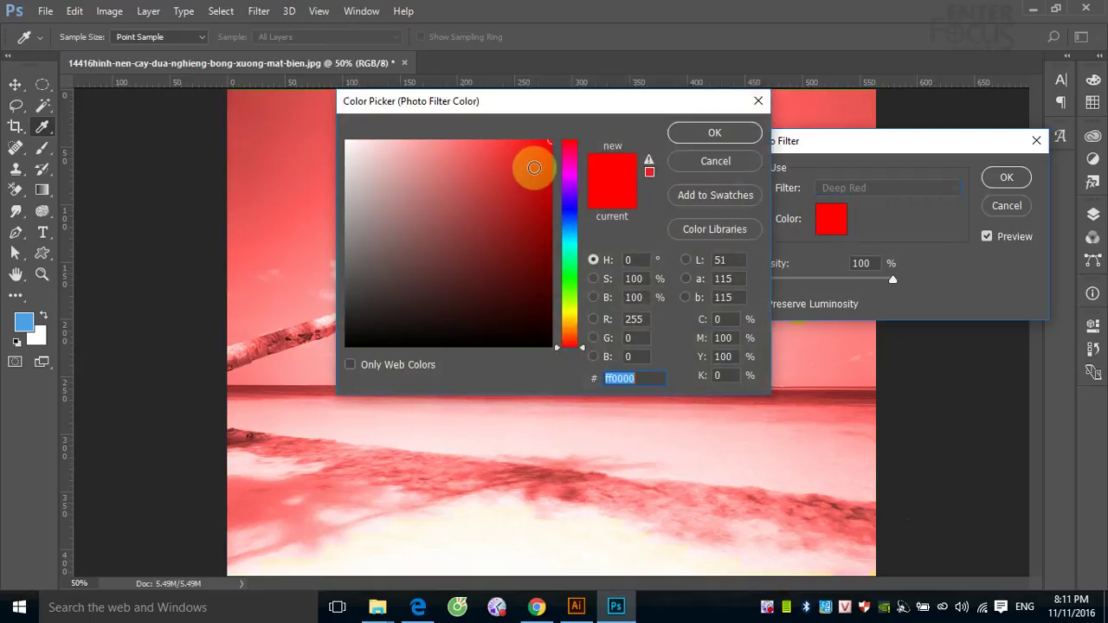
pyautogui.moveTo(529, 166)
pyautogui.mouseDown()
pyautogui.moveTo(486, 161)
pyautogui.moveTo(533, 228)
pyautogui.mouseUp()
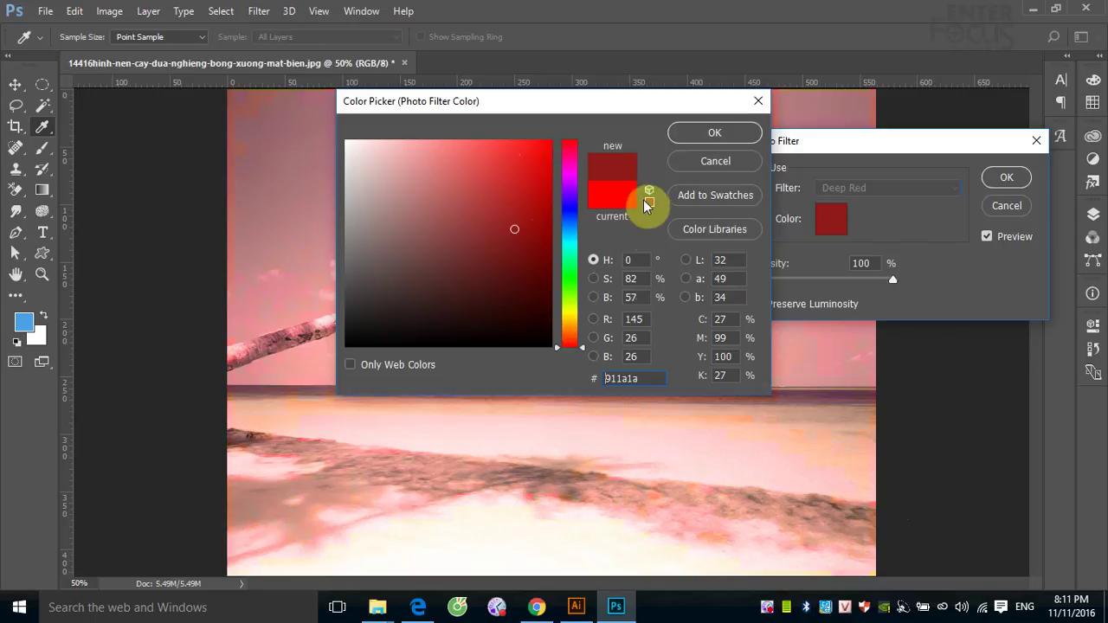
pyautogui.click(698, 142)
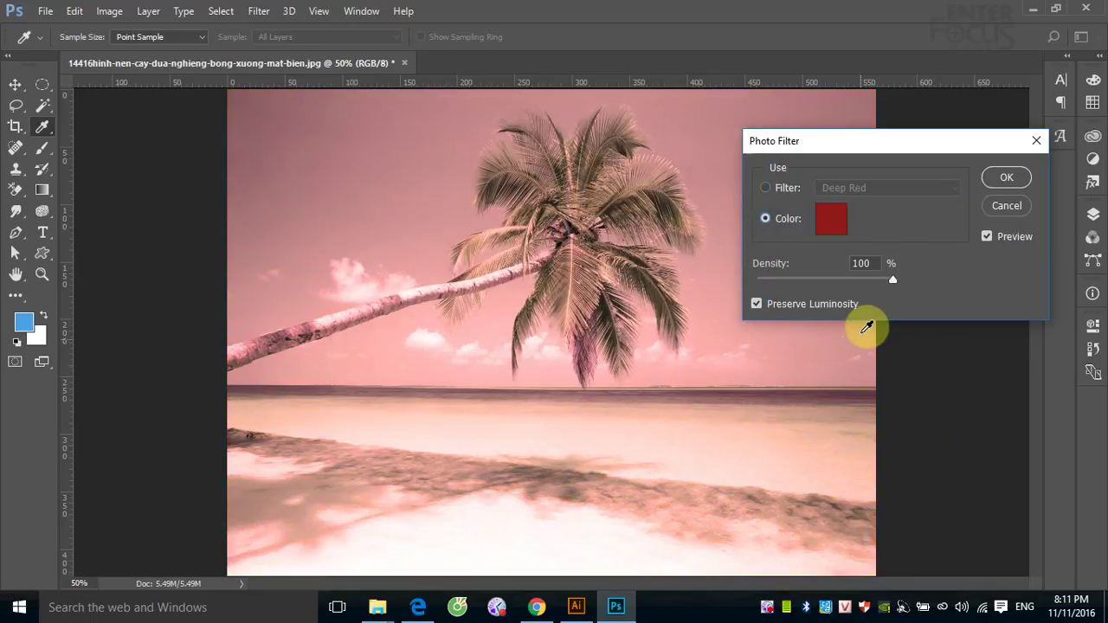
pyautogui.moveTo(893, 278)
pyautogui.mouseDown()
pyautogui.moveTo(828, 281)
pyautogui.moveTo(894, 281)
pyautogui.mouseUp()
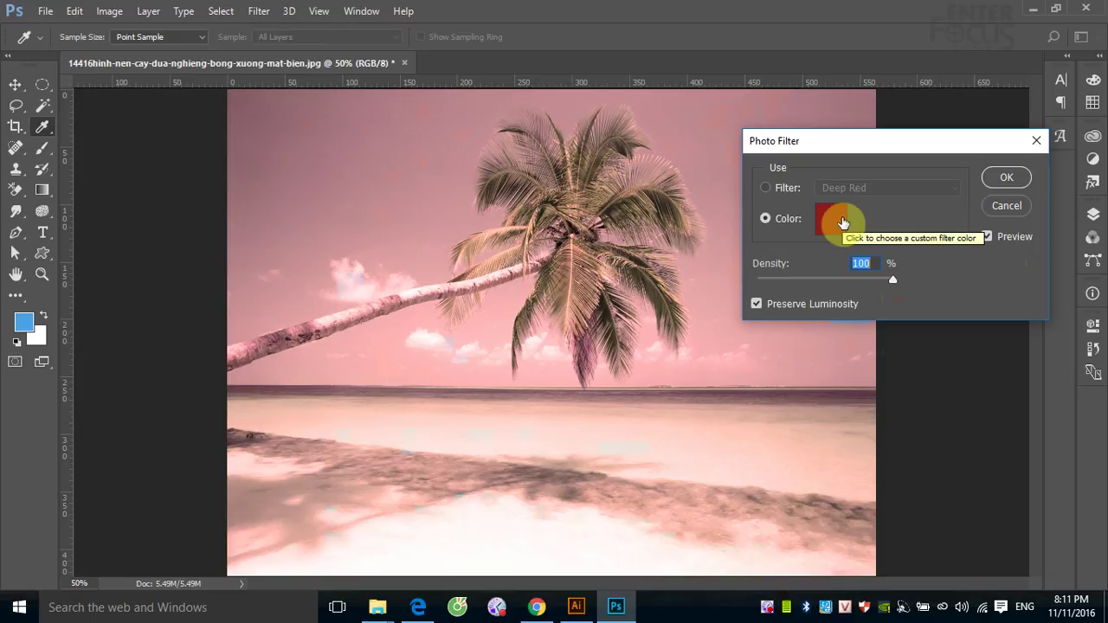
# Step: Cancel the Photo Filter and start a blue-to-white Gradient Map, moving its dialog right
pyautogui.click(1009, 204)
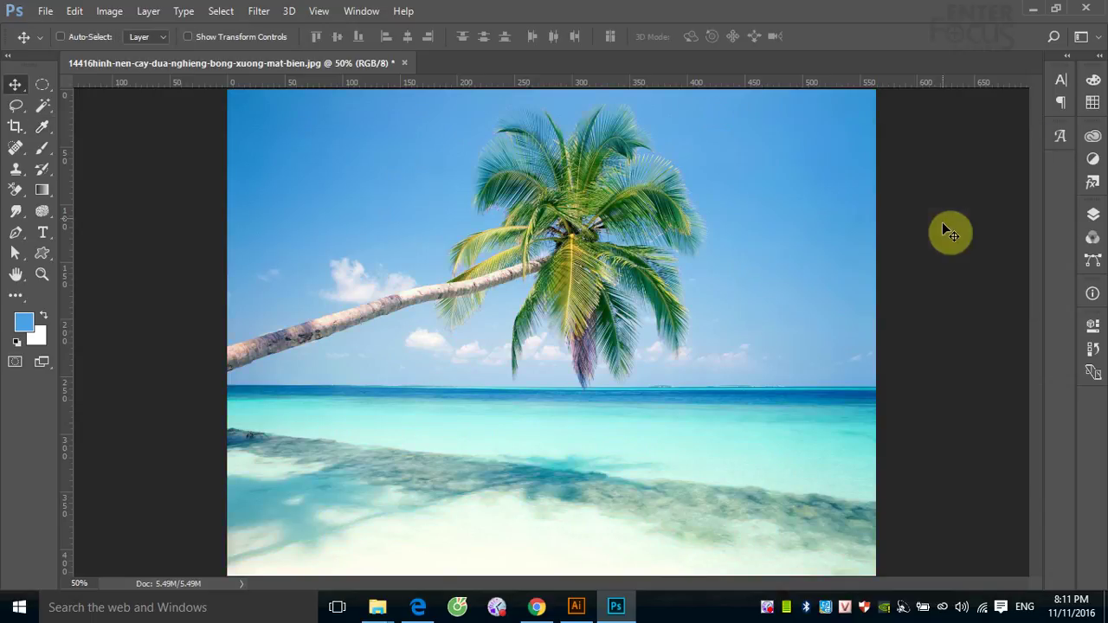
pyautogui.click(111, 10)
pyautogui.moveTo(133, 52)
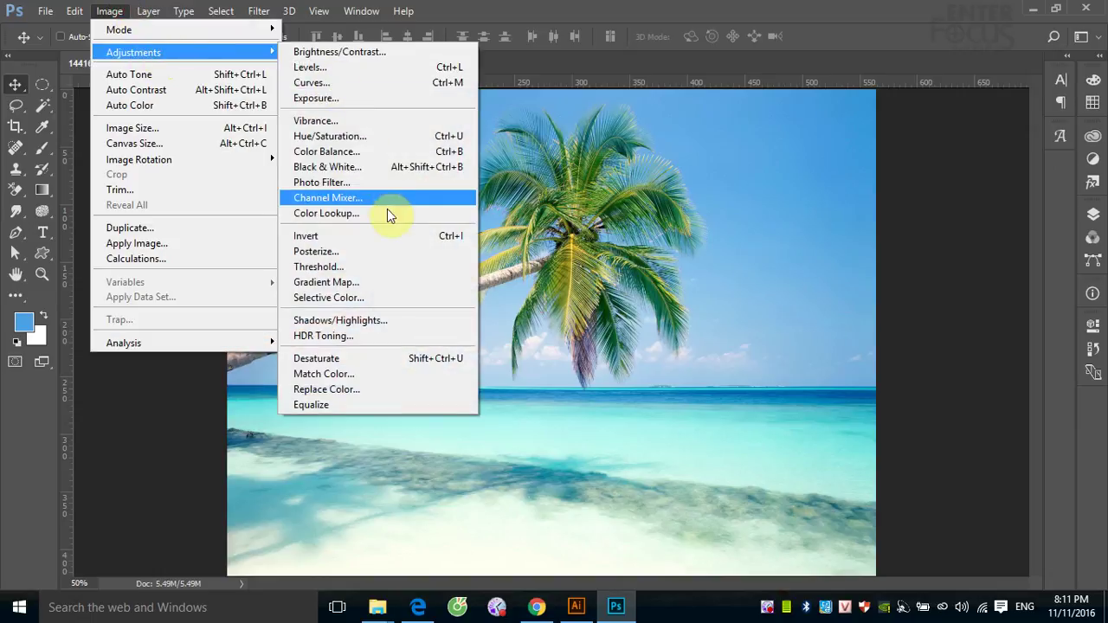
pyautogui.click(369, 282)
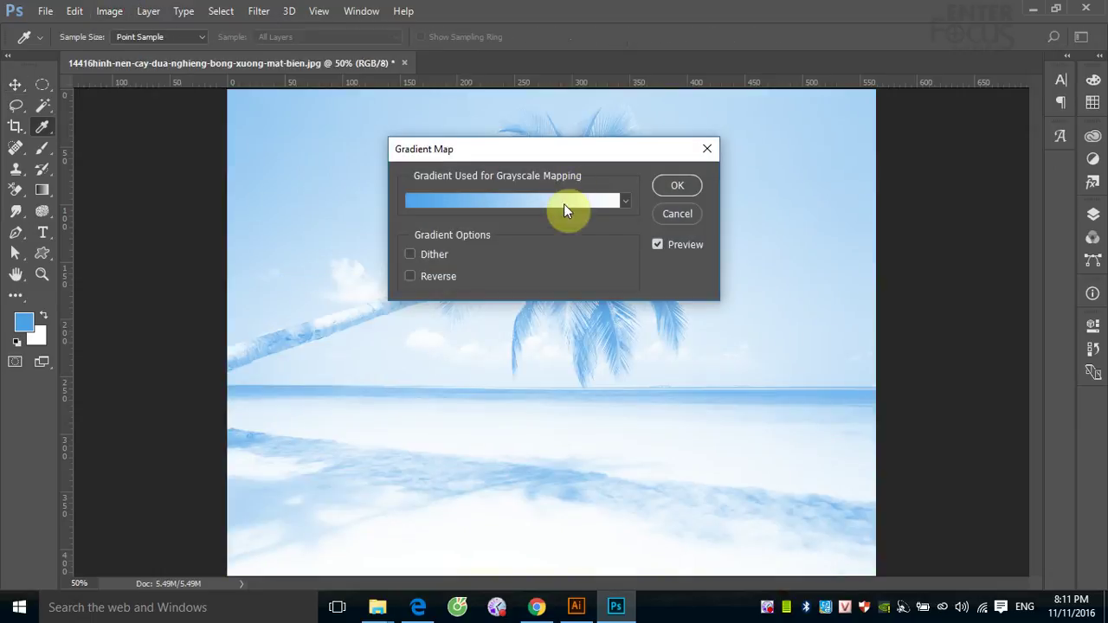
pyautogui.moveTo(563, 154); pyautogui.dragTo(920, 193)
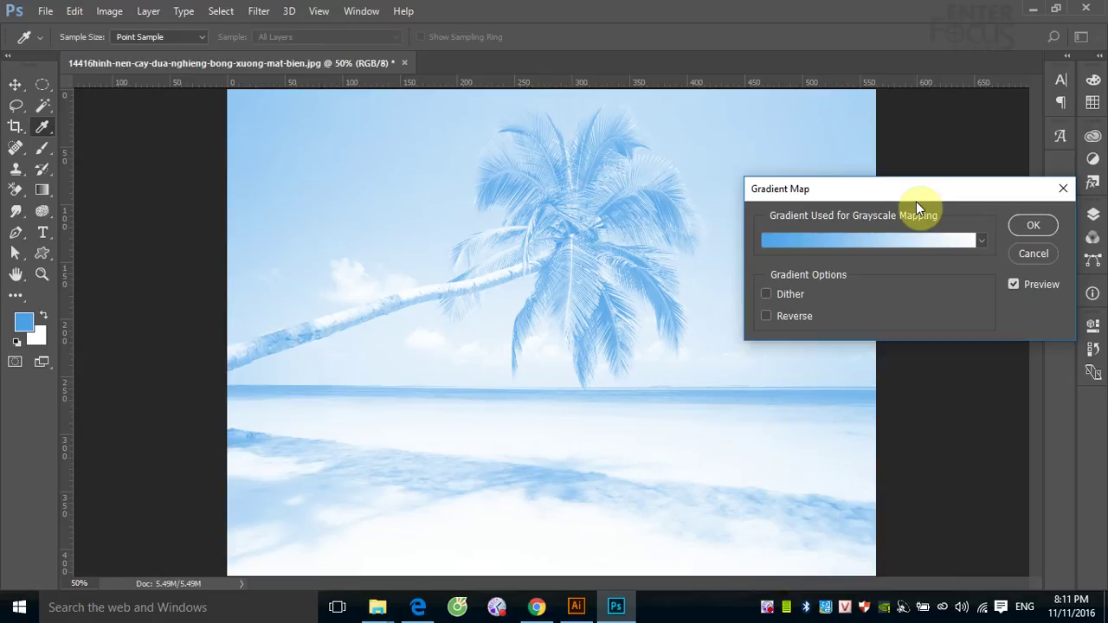
# Step: Pick the Copper gradient preset in the Gradient Editor and move the editor off the image
pyautogui.click(844, 242)
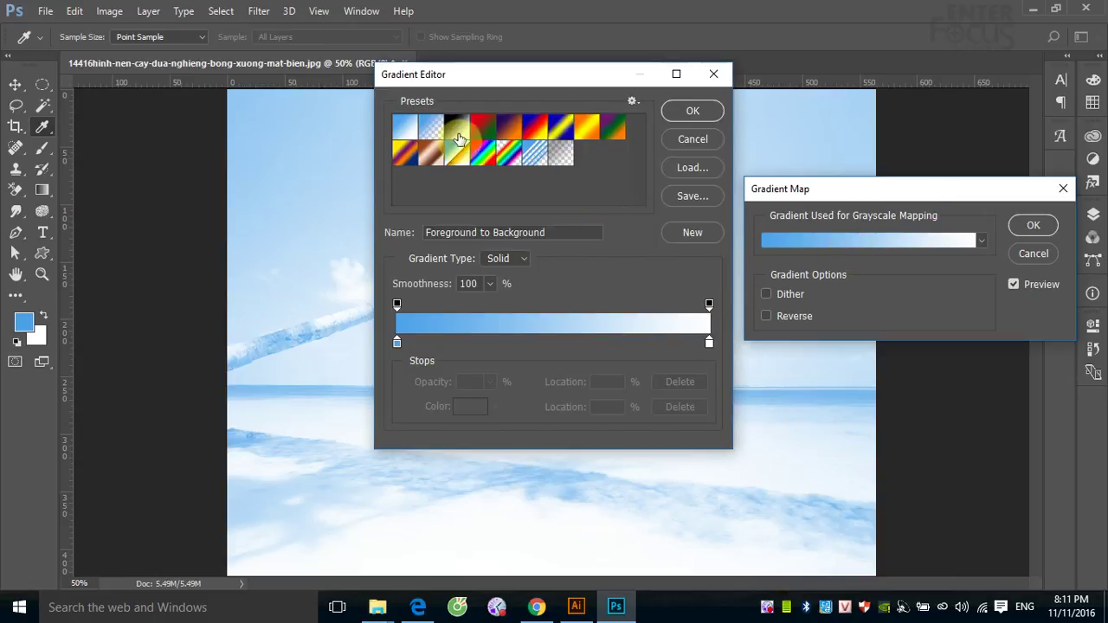
pyautogui.click(432, 156)
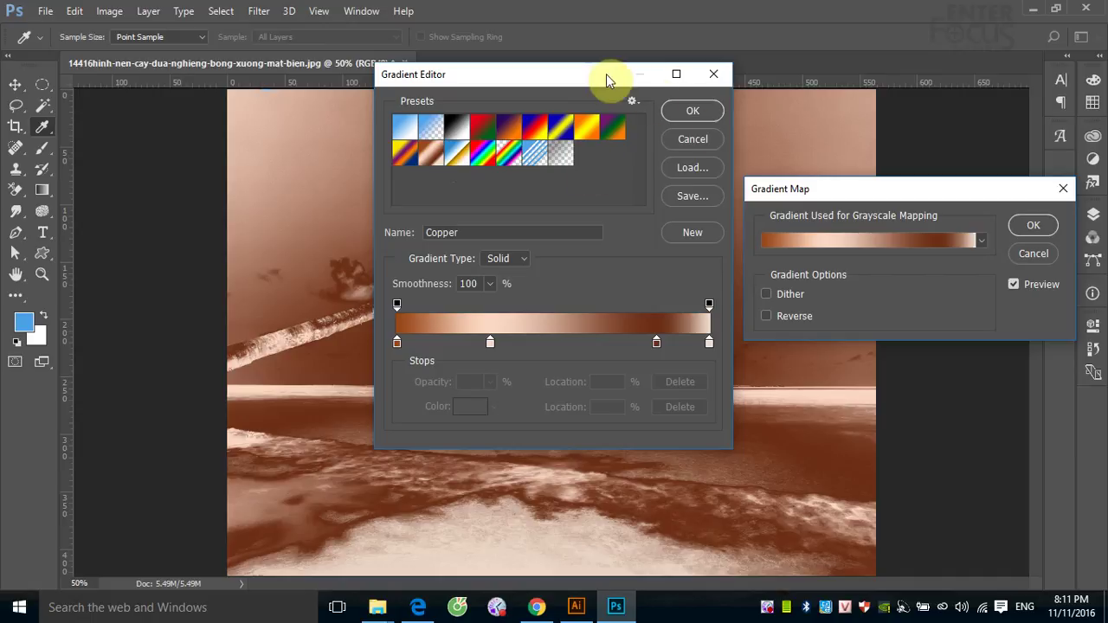
pyautogui.moveTo(610, 80)
pyautogui.mouseDown()
pyautogui.moveTo(810, 269)
pyautogui.moveTo(850, 210)
pyautogui.mouseUp()
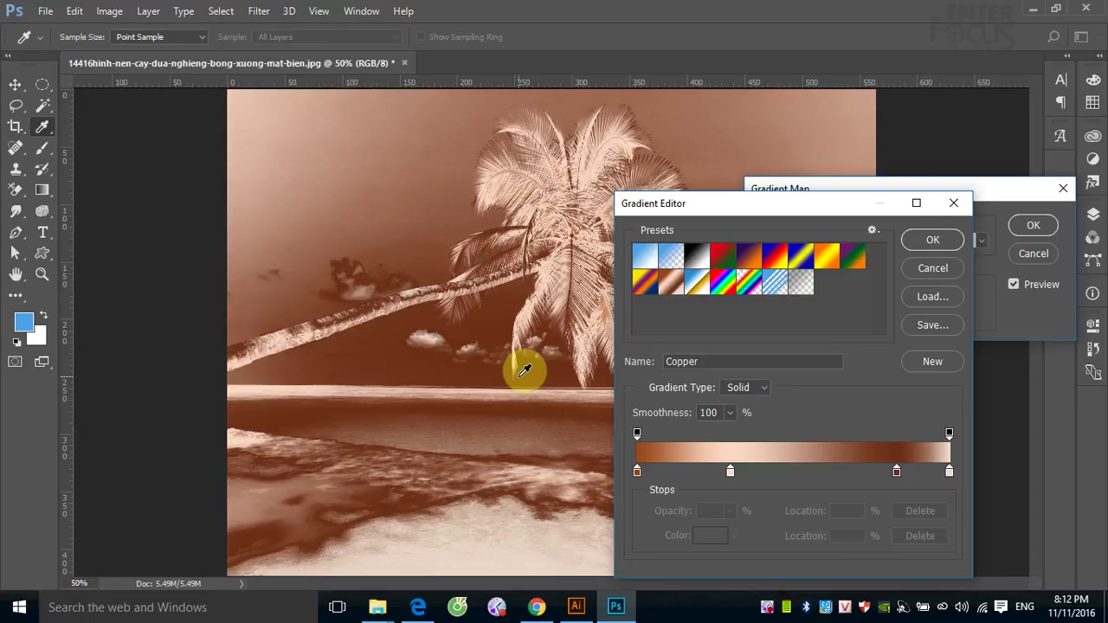
# Step: Preview the Spectrum, Transparent Rainbow and Chrome gradient presets on the beach photo
pyautogui.click(726, 292)
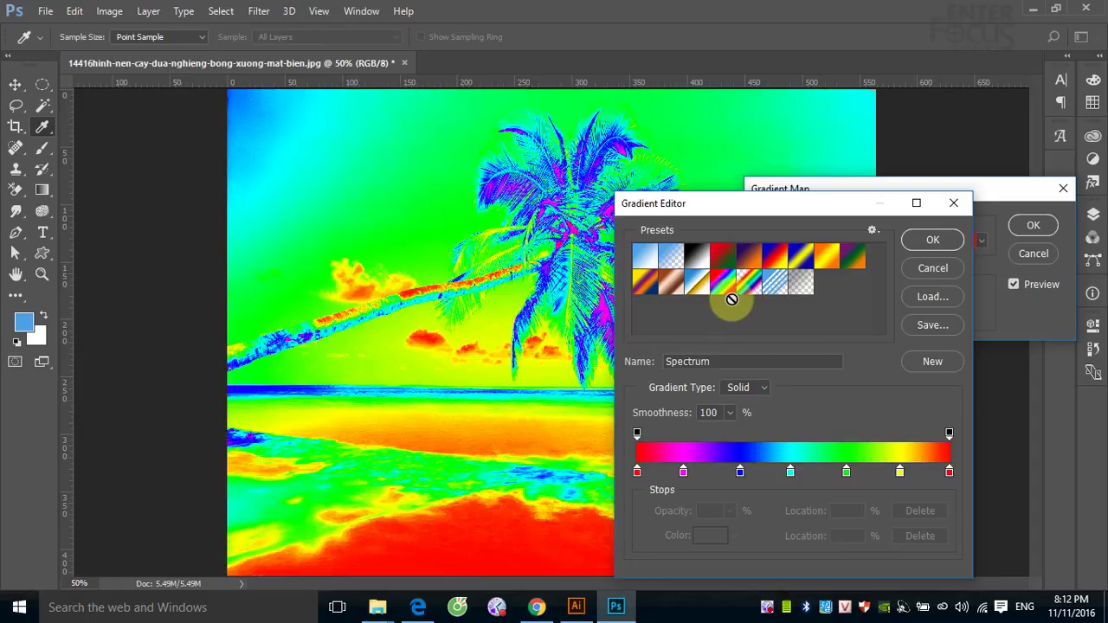
pyautogui.moveTo(722, 203); pyautogui.dragTo(838, 205)
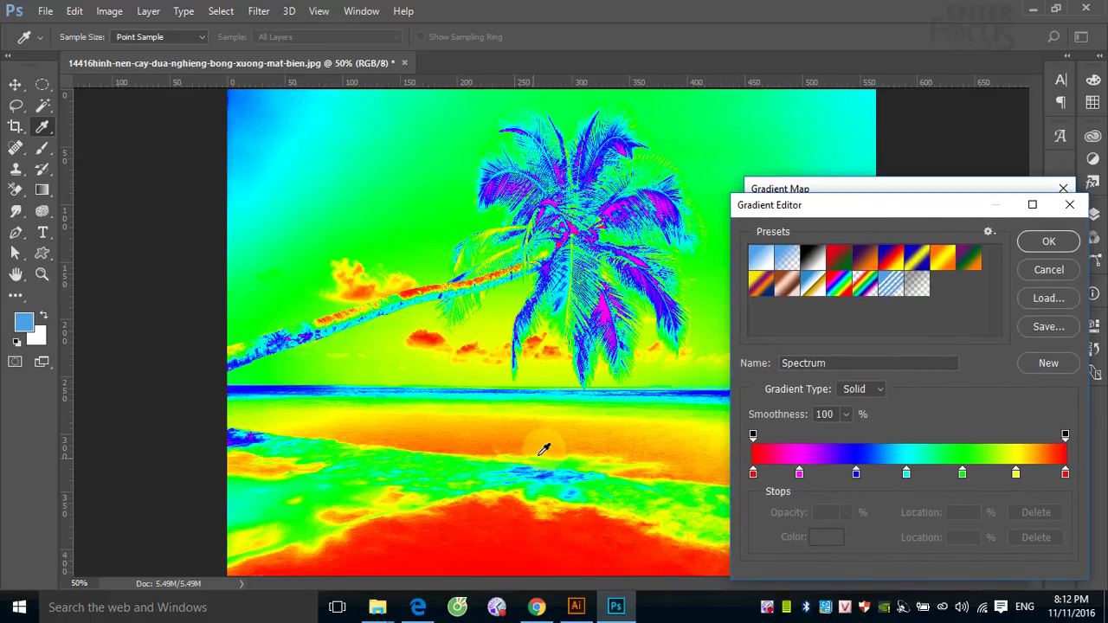
pyautogui.click(538, 547)
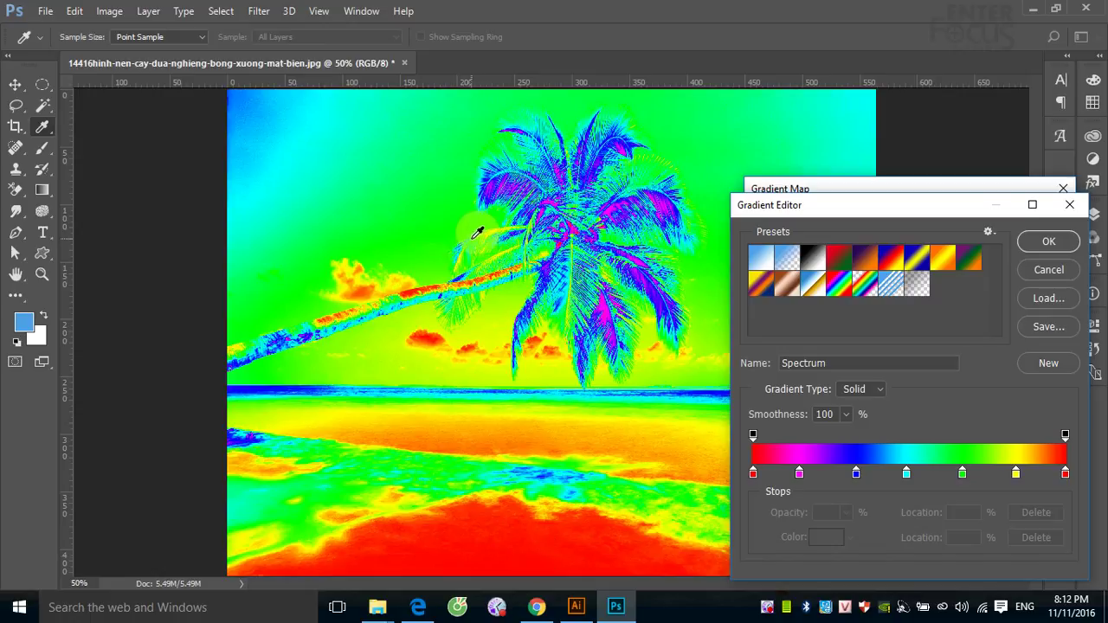
pyautogui.click(898, 301)
pyautogui.click(858, 291)
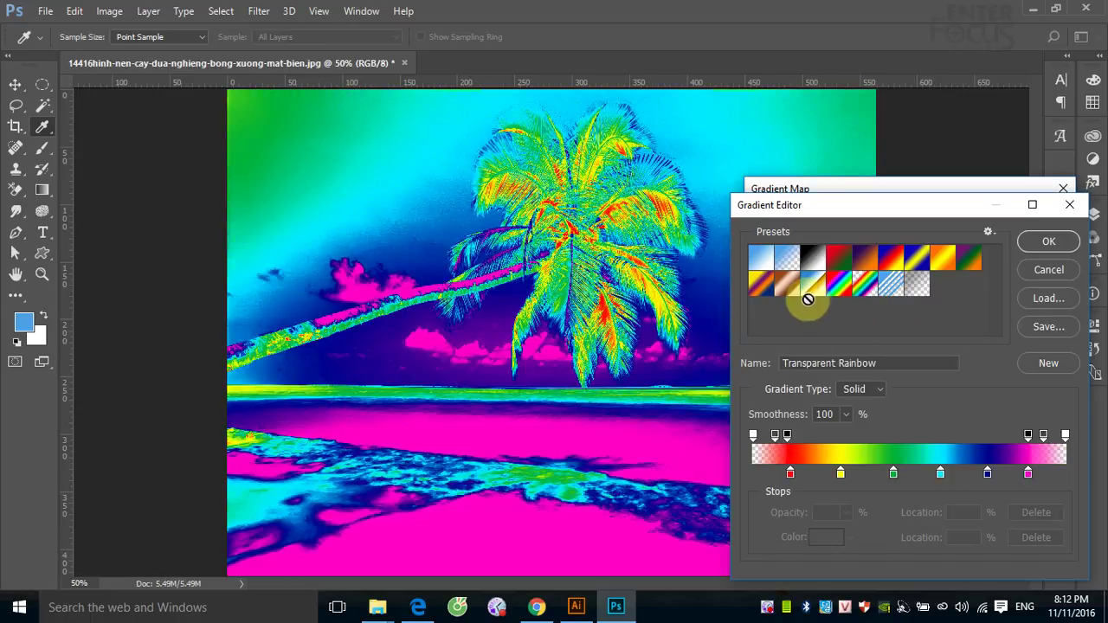
pyautogui.click(811, 292)
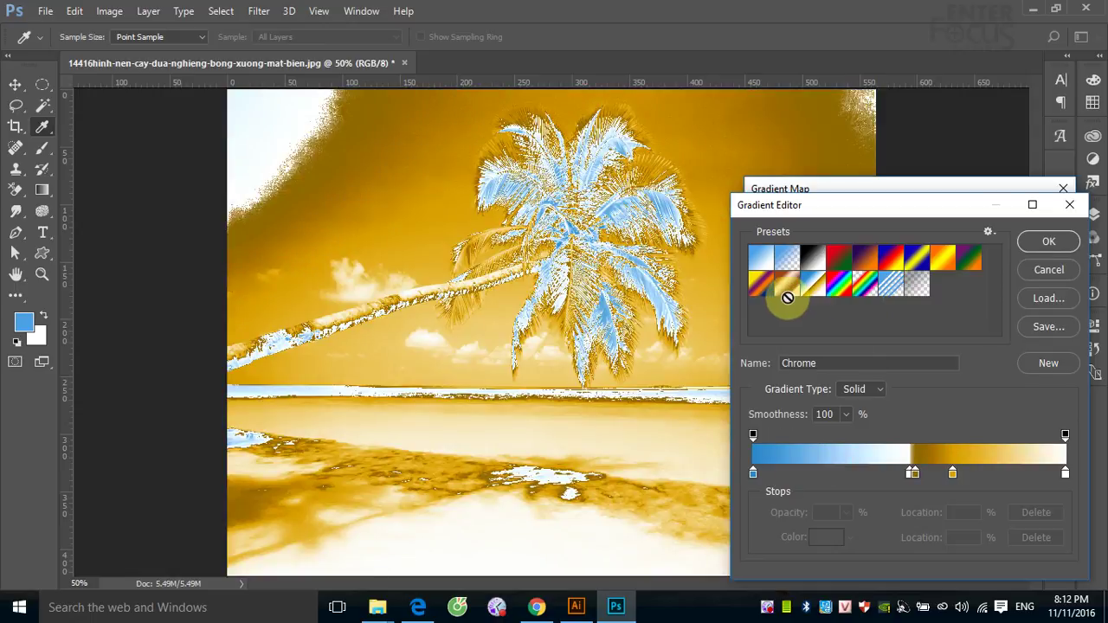
# Step: Try the Blue-Red-Yellow, Spectrum and Orange-Yellow-Orange presets, settling on Violet-Green-Orange
pyautogui.click(964, 258)
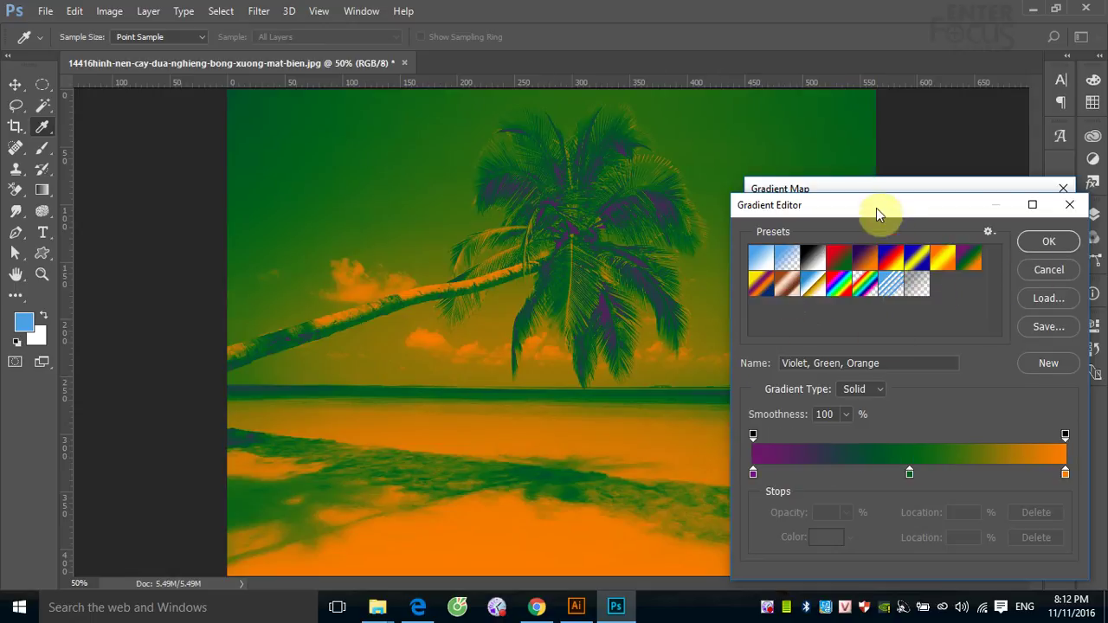
pyautogui.click(889, 261)
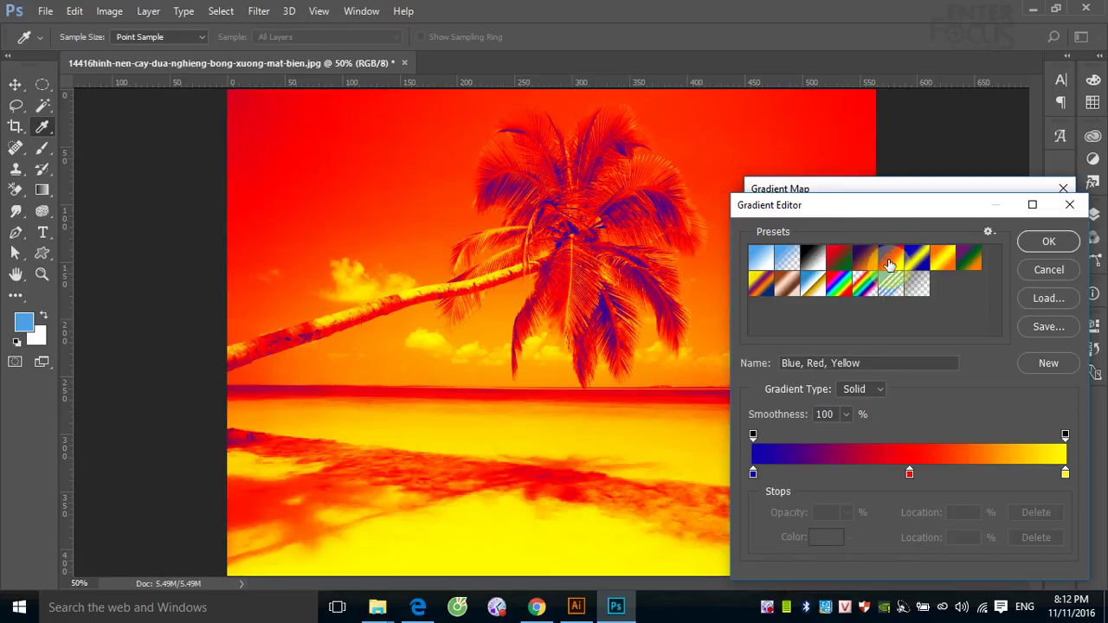
pyautogui.click(839, 288)
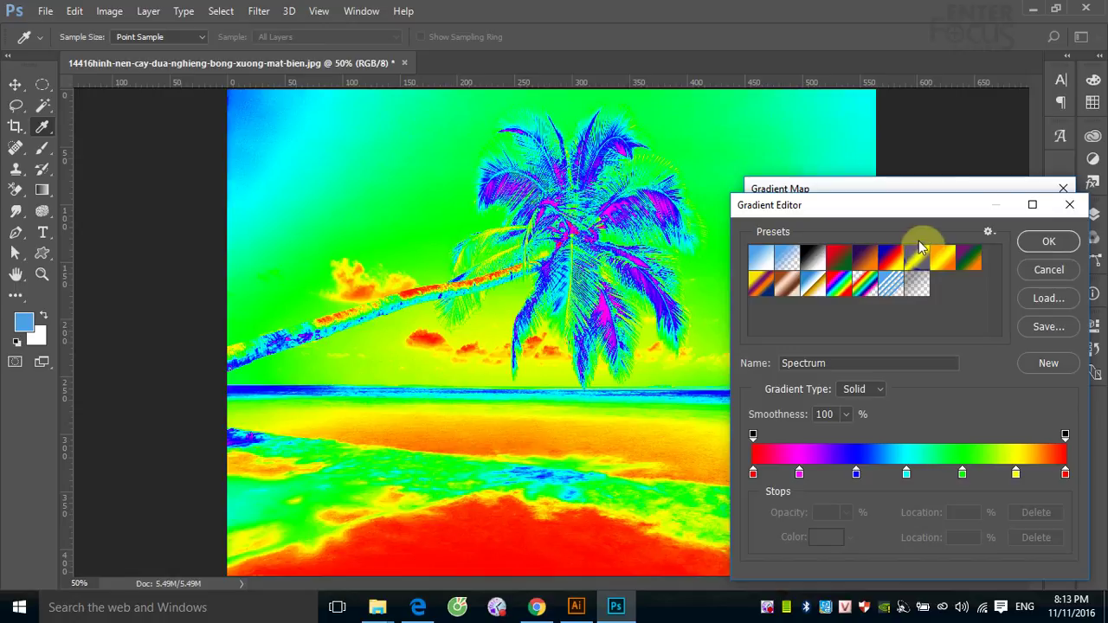
pyautogui.click(945, 257)
pyautogui.click(968, 258)
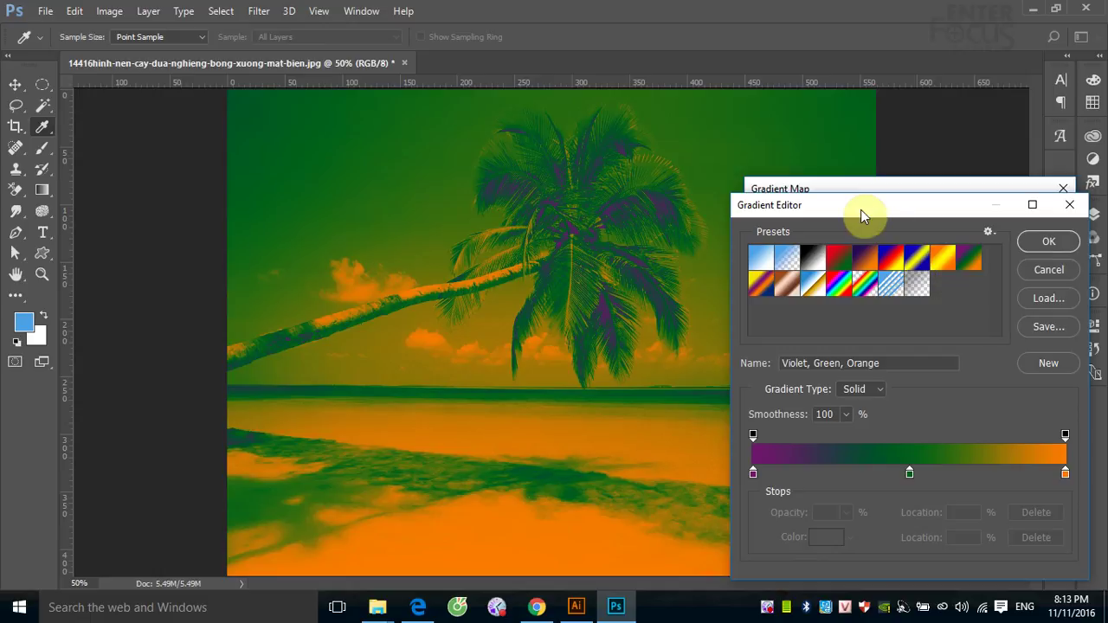
pyautogui.moveTo(855, 205)
pyautogui.mouseDown()
pyautogui.moveTo(795, 306)
pyautogui.moveTo(654, 277)
pyautogui.mouseUp()
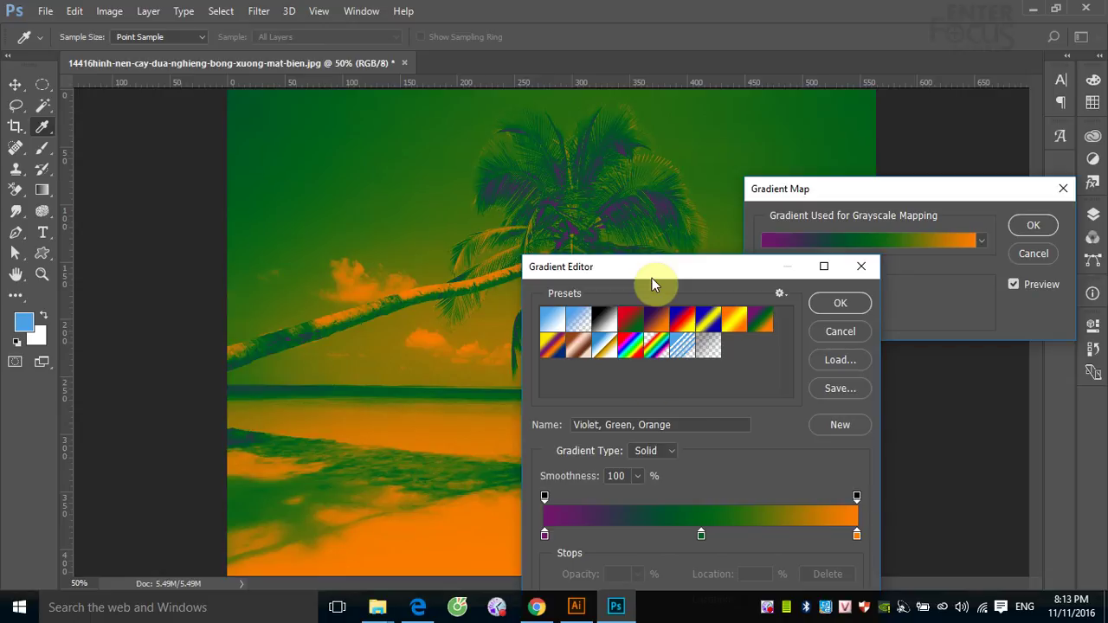
# Step: Discard the preset trials, apply the blue gradient map, then undo it
pyautogui.click(822, 333)
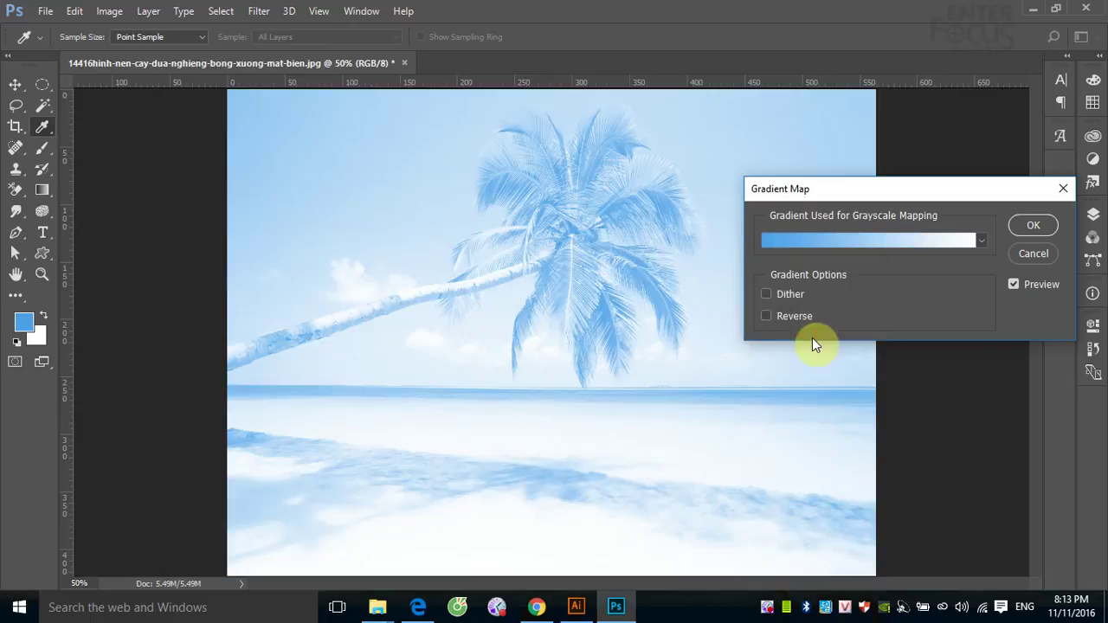
pyautogui.click(1034, 225)
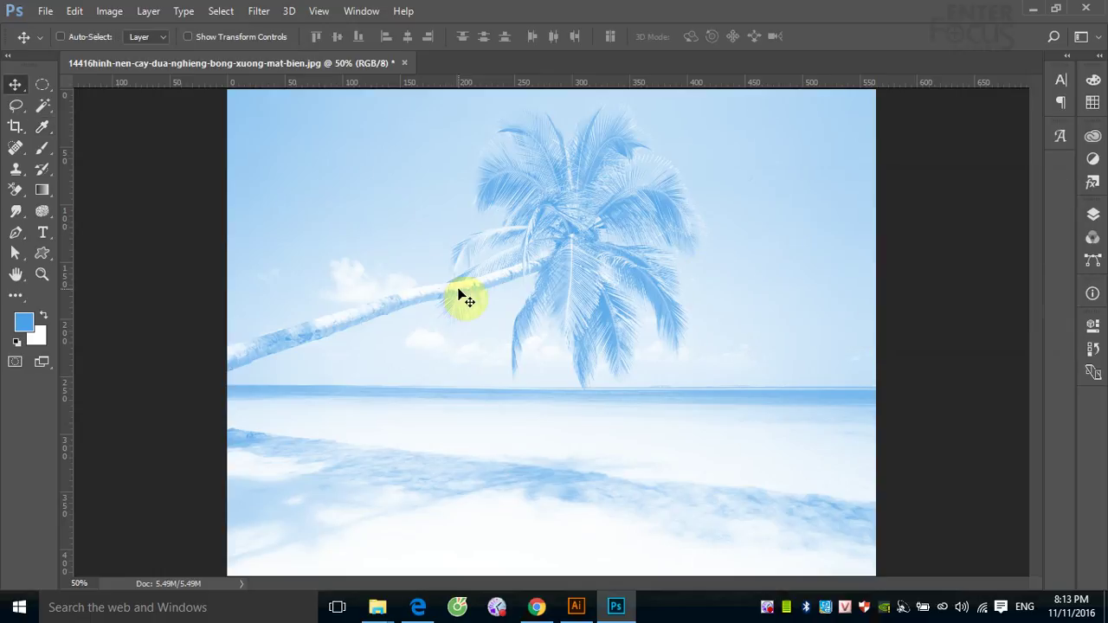
pyautogui.hotkey('ctrl', 'z')
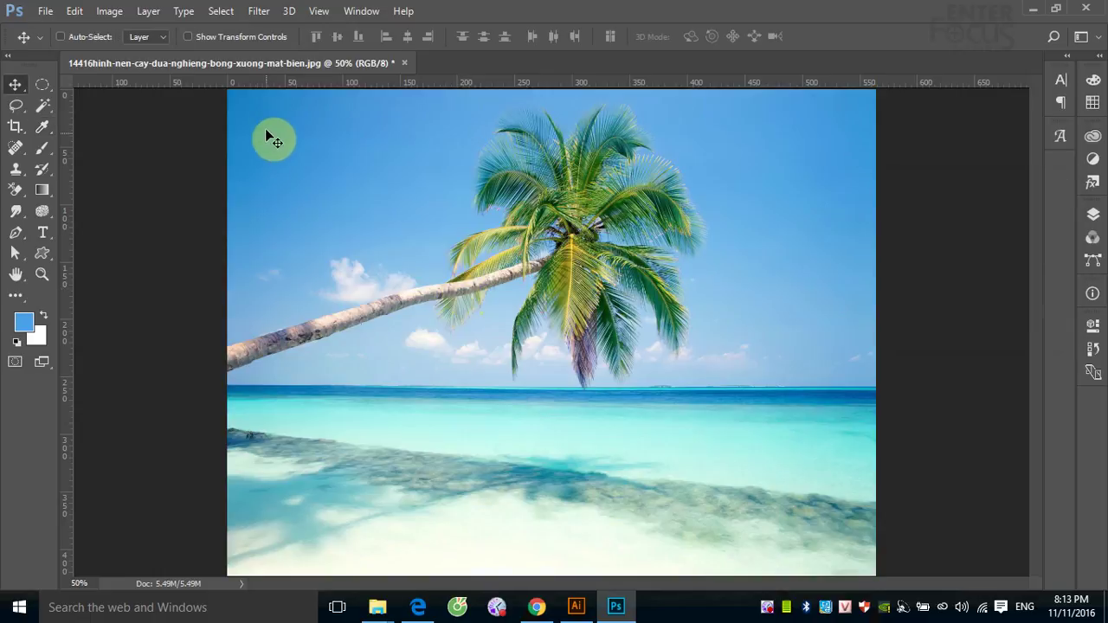
pyautogui.click(111, 11)
pyautogui.moveTo(133, 52)
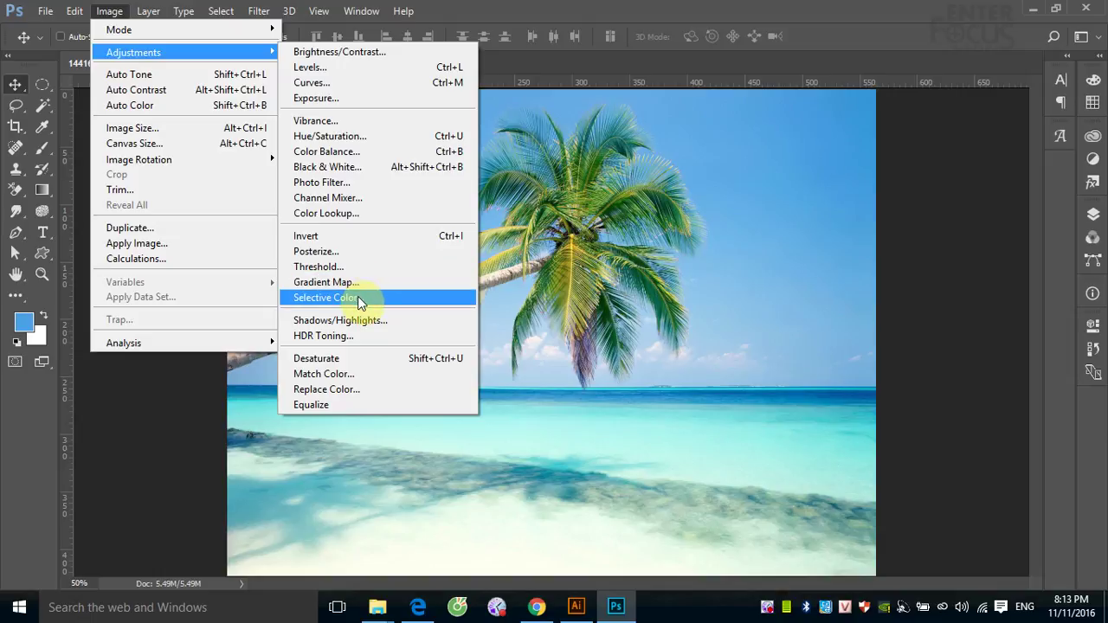
pyautogui.click(360, 299)
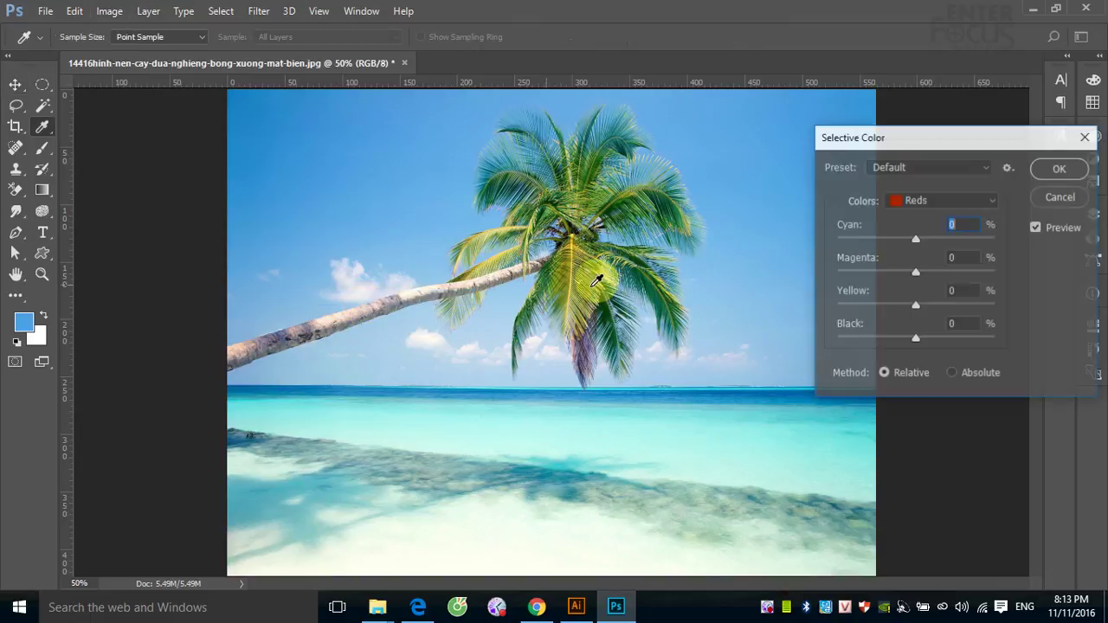
pyautogui.moveTo(1010, 140); pyautogui.dragTo(939, 142)
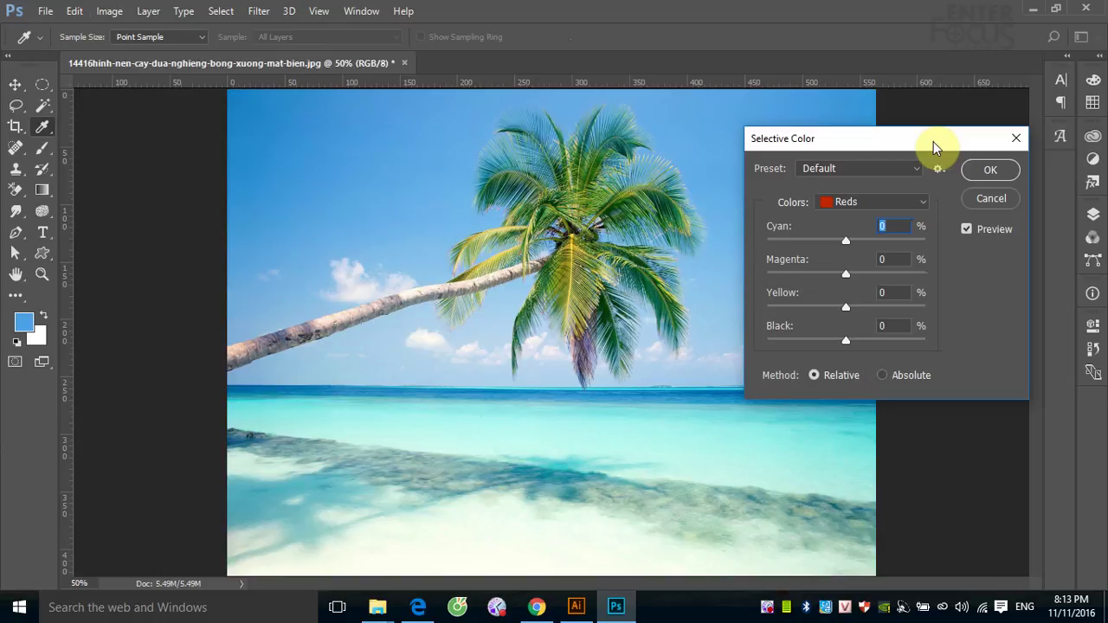
pyautogui.moveTo(853, 139); pyautogui.dragTo(893, 133)
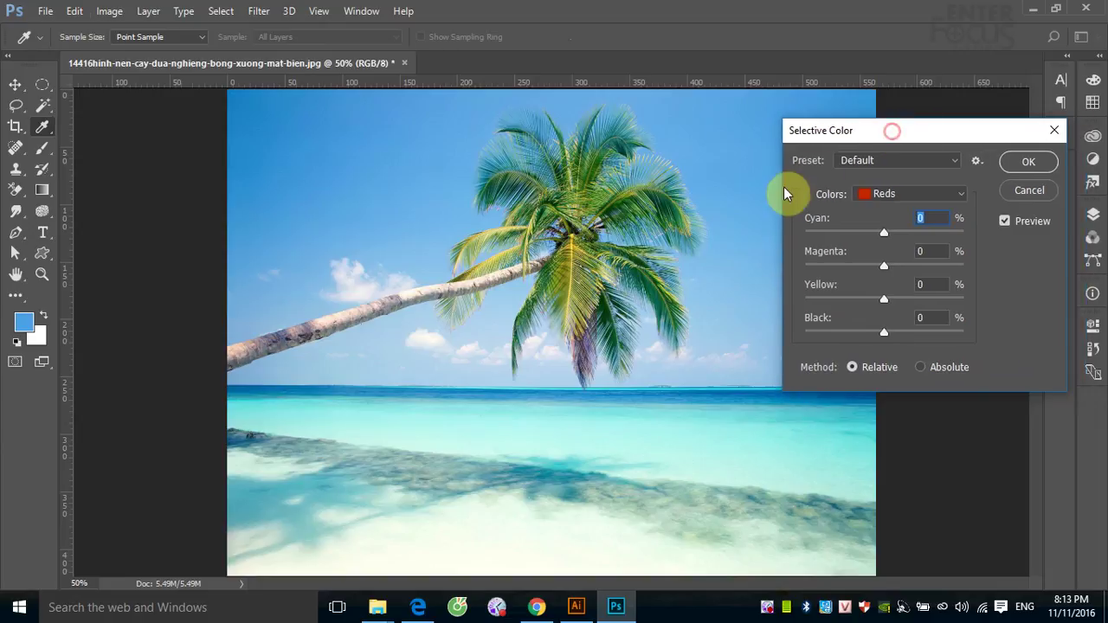
pyautogui.click(961, 195)
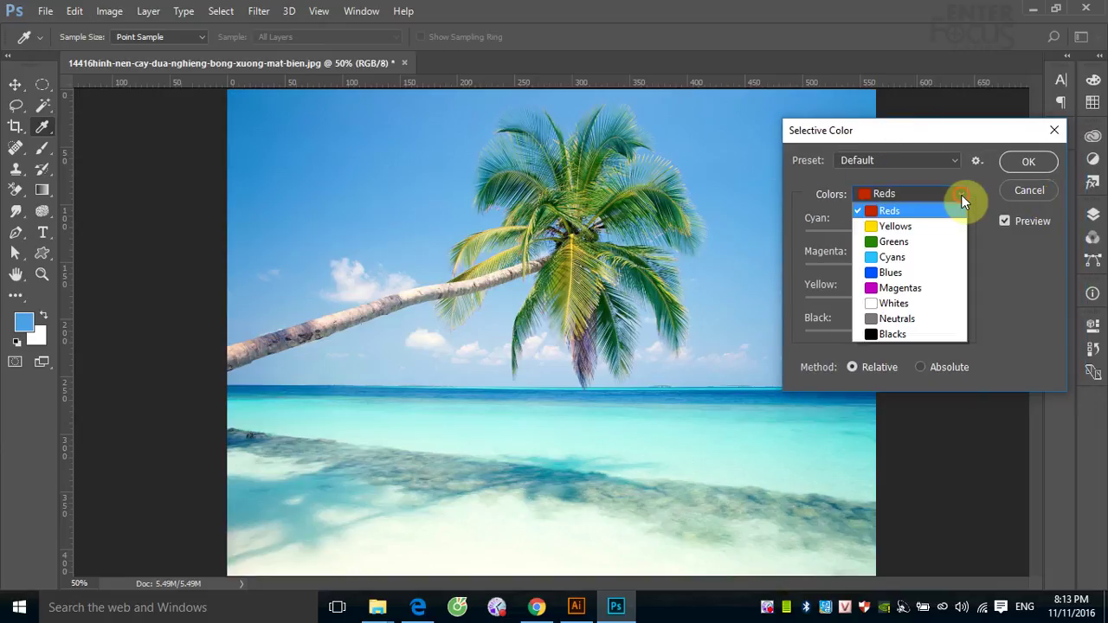
pyautogui.click(924, 246)
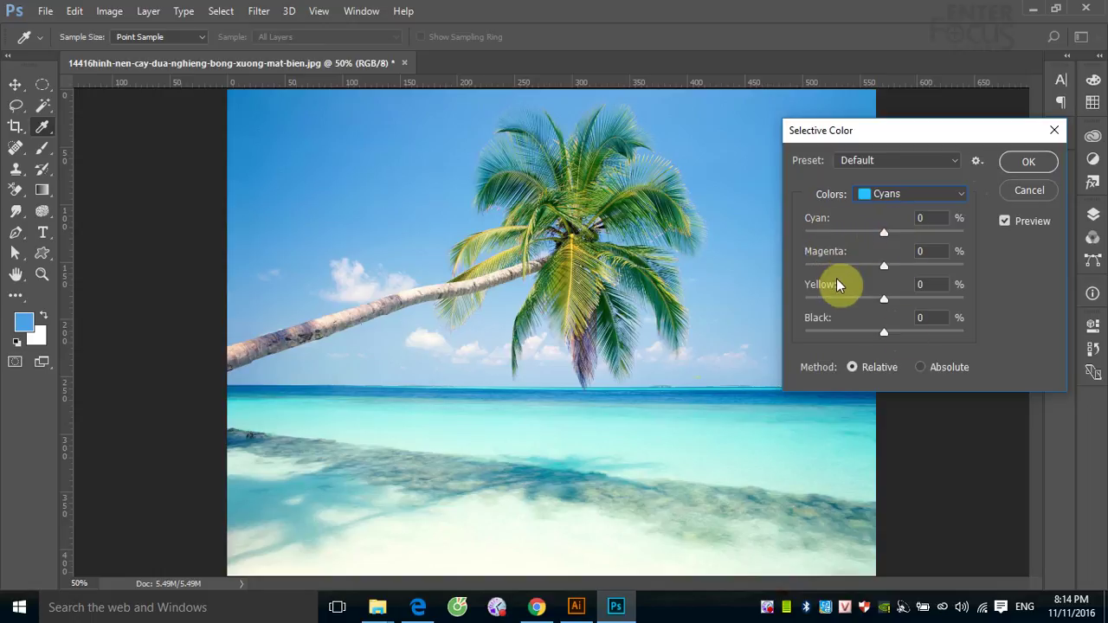
pyautogui.moveTo(888, 233); pyautogui.dragTo(792, 243)
pyautogui.moveTo(884, 268)
pyautogui.mouseDown()
pyautogui.moveTo(804, 274)
pyautogui.moveTo(979, 266)
pyautogui.mouseUp()
pyautogui.moveTo(884, 299)
pyautogui.mouseDown()
pyautogui.moveTo(819, 304)
pyautogui.moveTo(996, 304)
pyautogui.mouseUp()
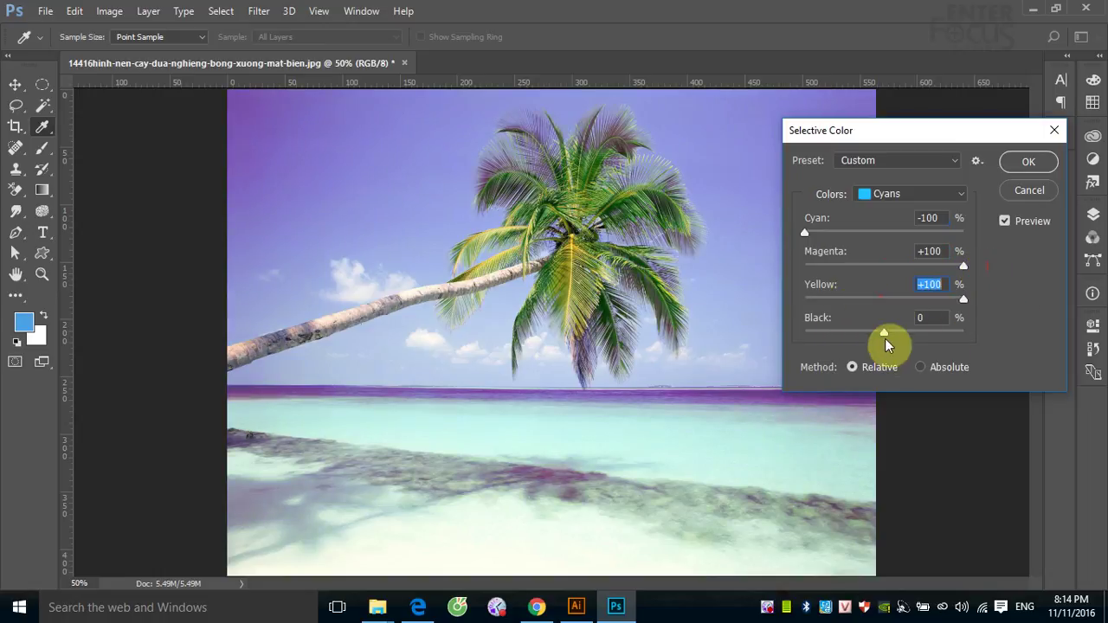
pyautogui.moveTo(883, 338)
pyautogui.mouseDown()
pyautogui.moveTo(799, 334)
pyautogui.moveTo(952, 338)
pyautogui.moveTo(973, 329)
pyautogui.mouseUp()
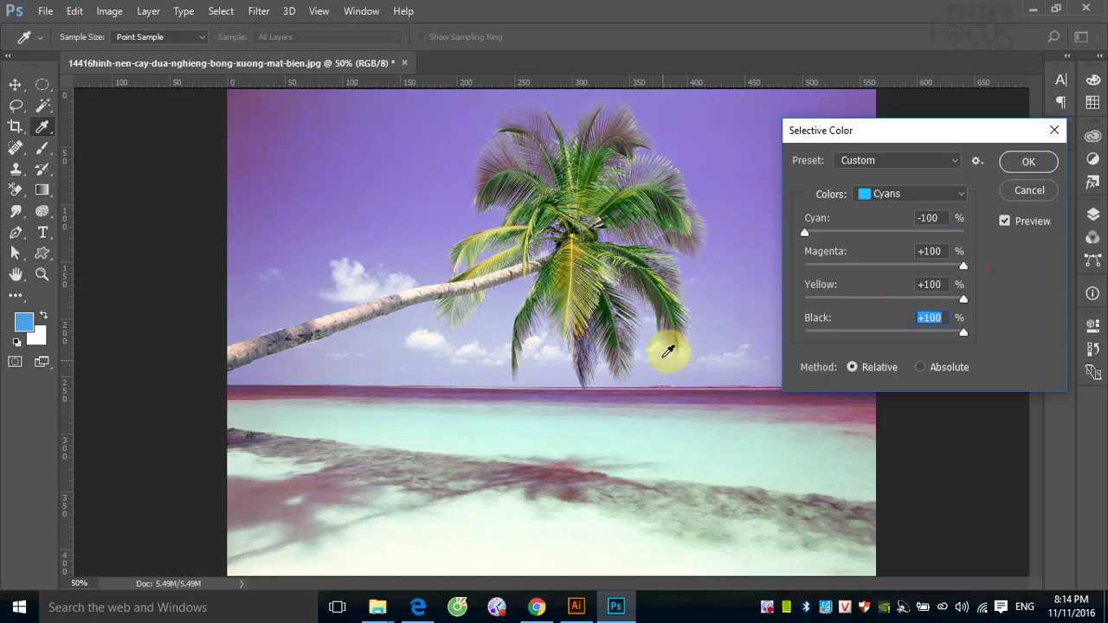
pyautogui.click(1030, 164)
pyautogui.press('v')
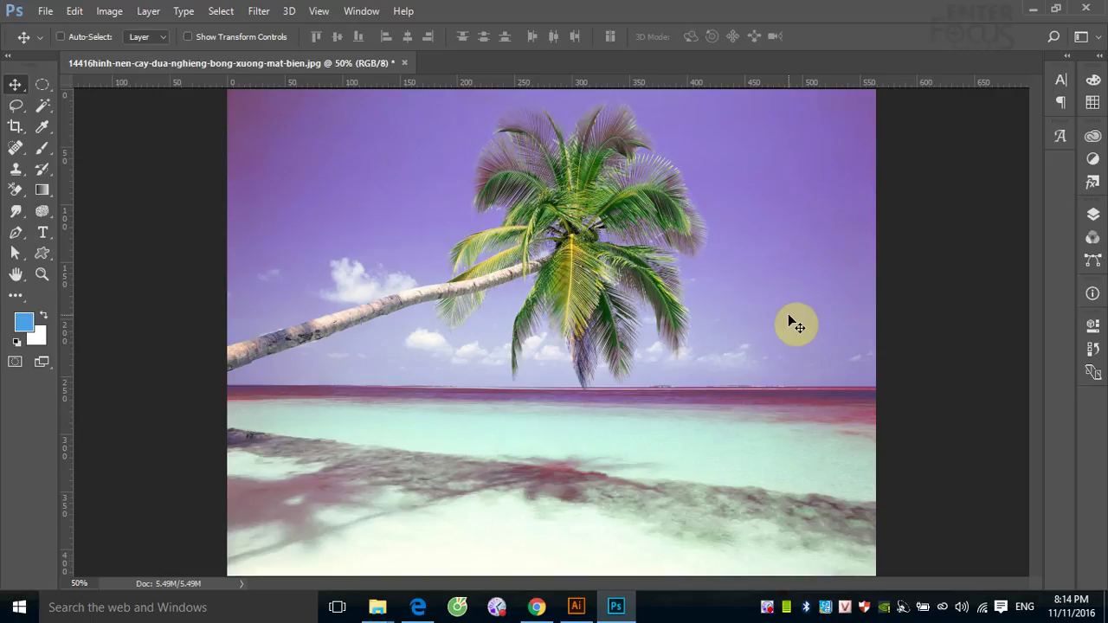
pyautogui.hotkey('ctrl', 'z')
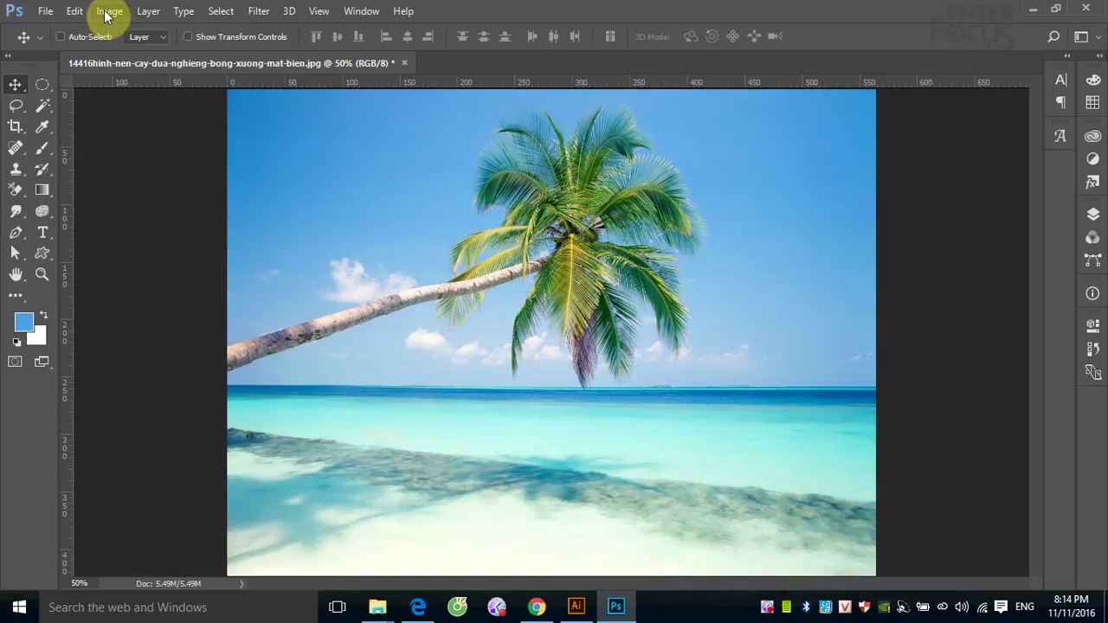
pyautogui.click(108, 12)
pyautogui.moveTo(133, 53)
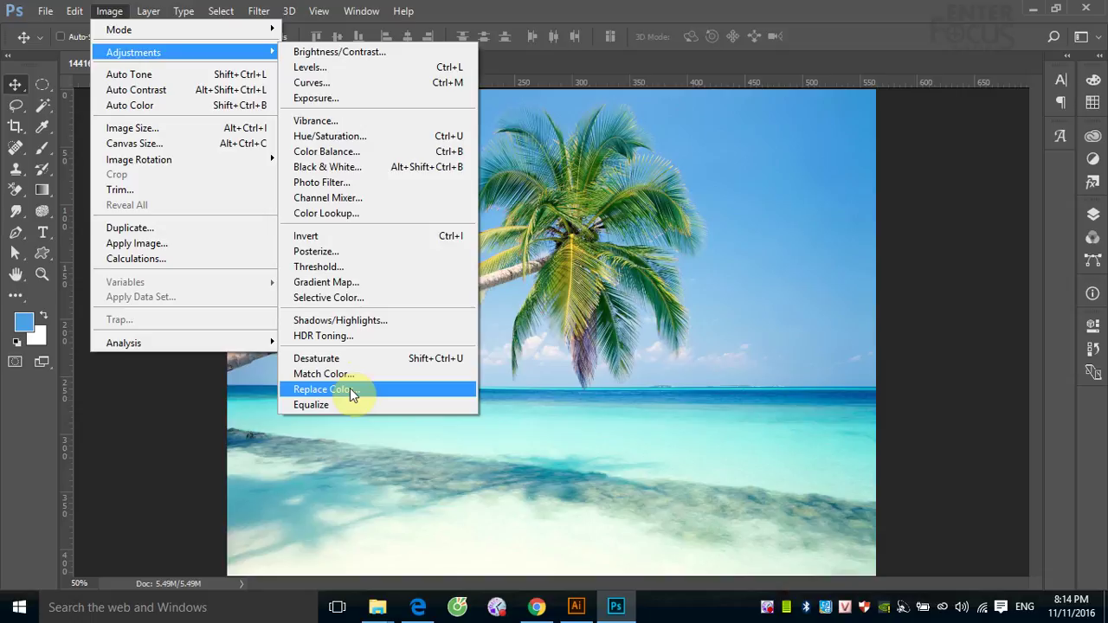
pyautogui.click(350, 390)
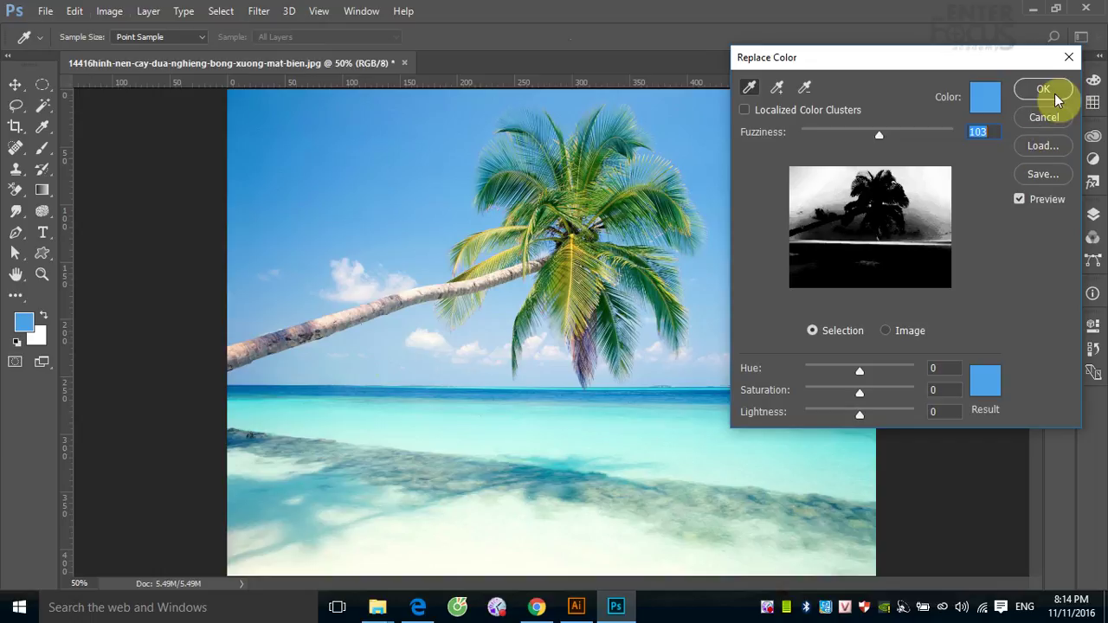
pyautogui.click(1042, 118)
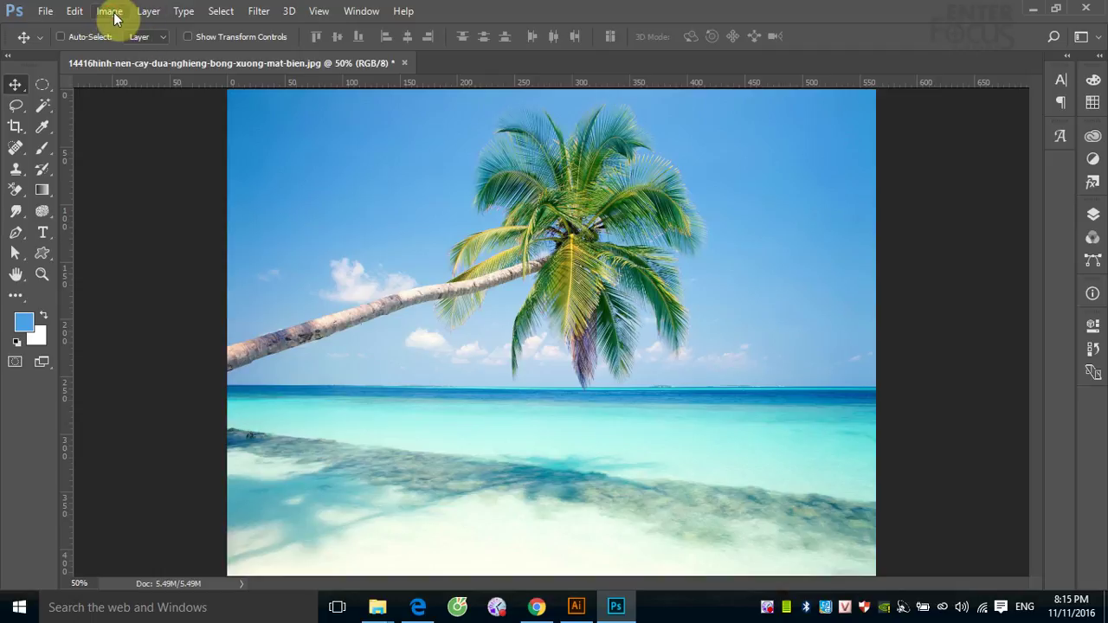
pyautogui.click(113, 12)
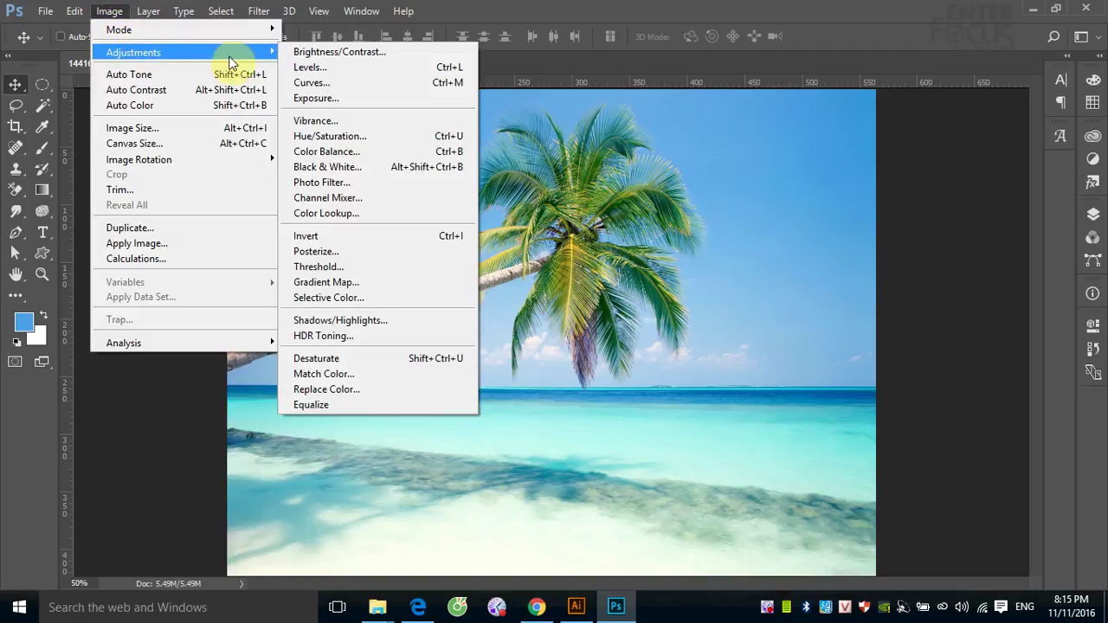
pyautogui.moveTo(133, 52)
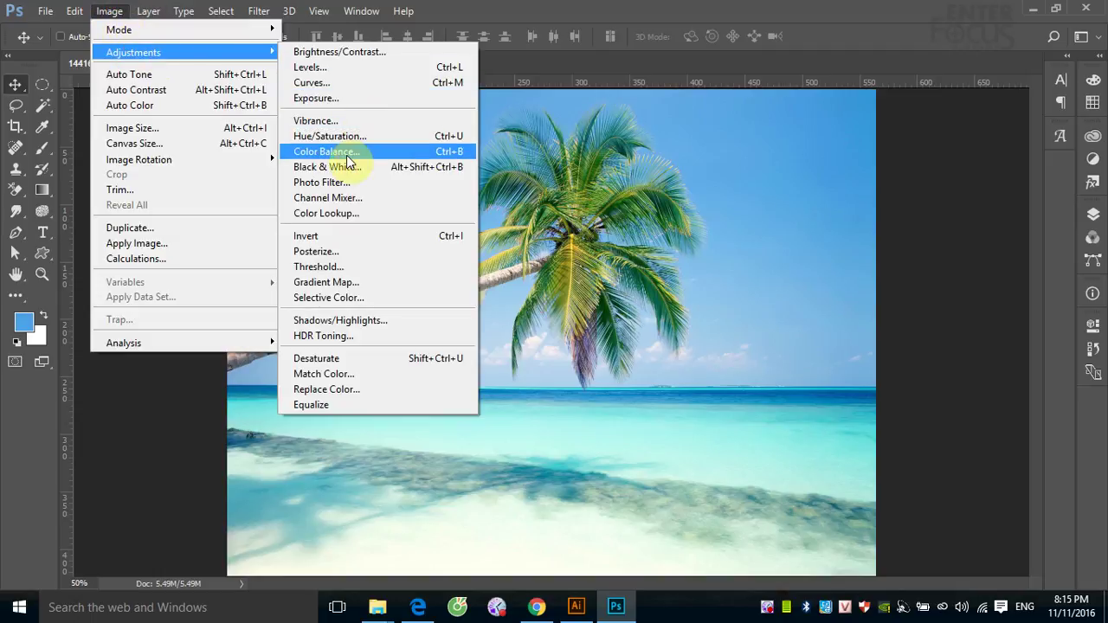
pyautogui.click(349, 152)
pyautogui.moveTo(634, 138); pyautogui.dragTo(956, 146)
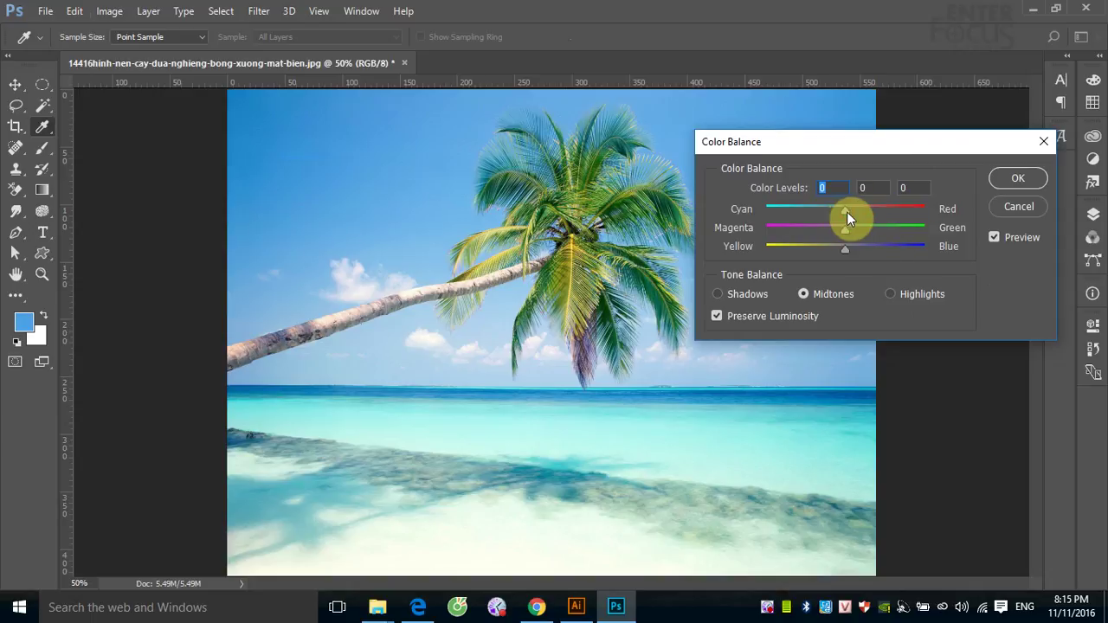
pyautogui.moveTo(847, 211); pyautogui.dragTo(919, 218)
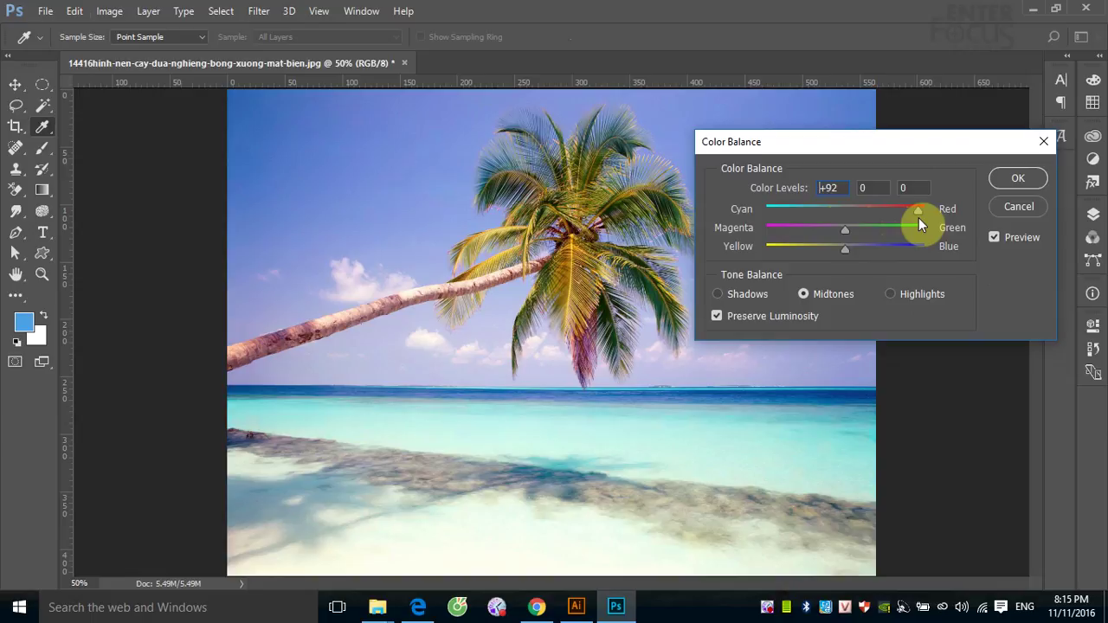
pyautogui.moveTo(918, 217); pyautogui.dragTo(929, 219)
pyautogui.moveTo(848, 235)
pyautogui.mouseDown()
pyautogui.moveTo(776, 233)
pyautogui.moveTo(902, 229)
pyautogui.moveTo(868, 231)
pyautogui.moveTo(929, 233)
pyautogui.moveTo(835, 240)
pyautogui.moveTo(929, 245)
pyautogui.mouseUp()
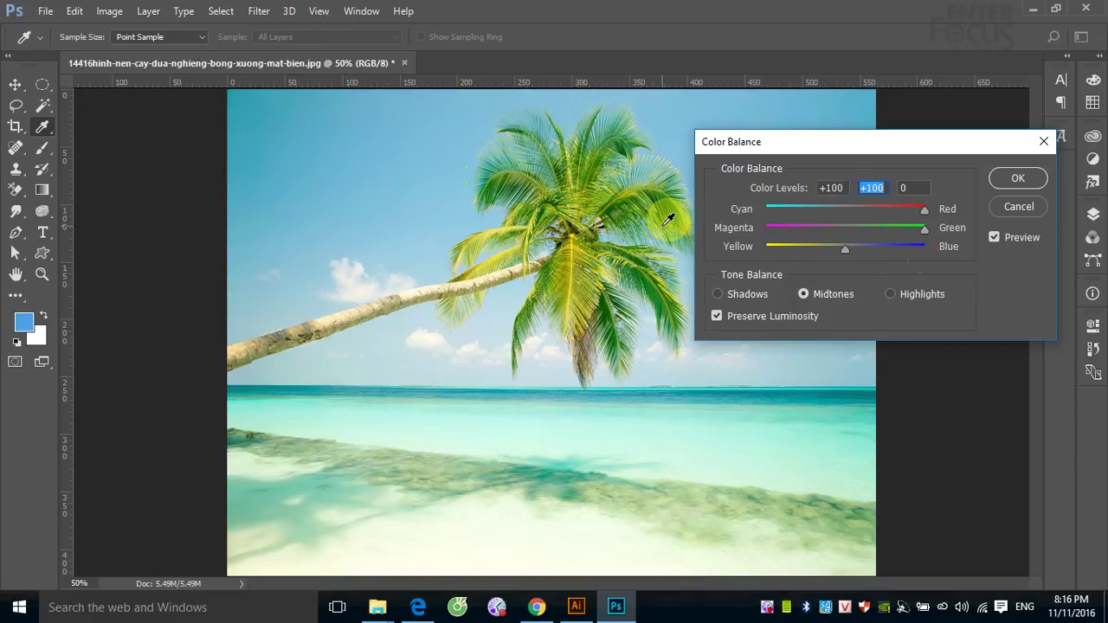
pyautogui.click(1021, 206)
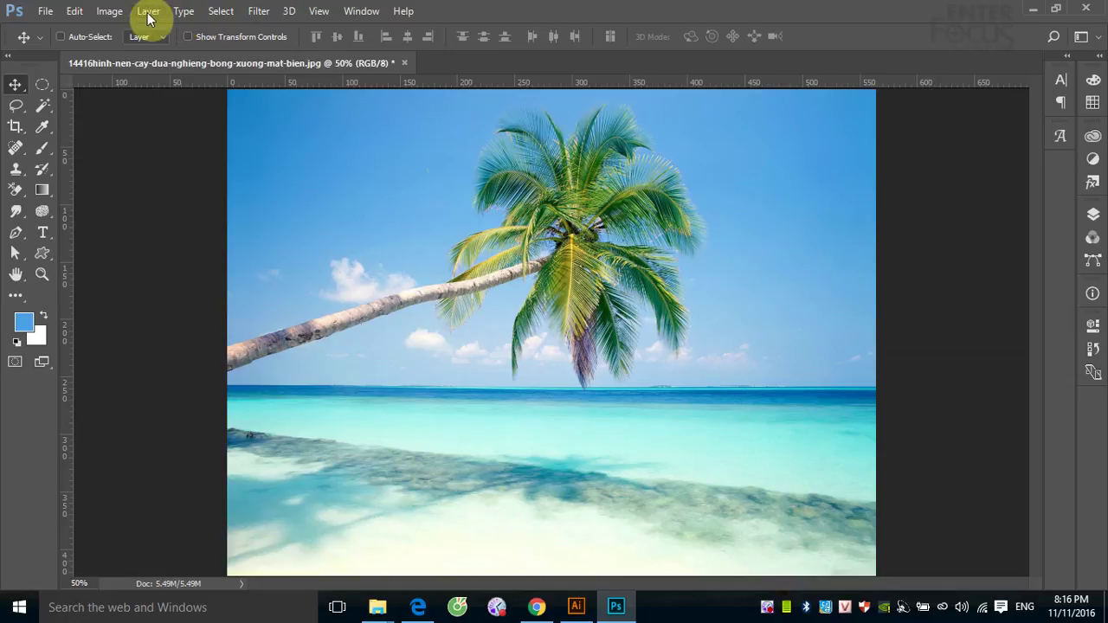
pyautogui.click(110, 12)
pyautogui.moveTo(134, 52)
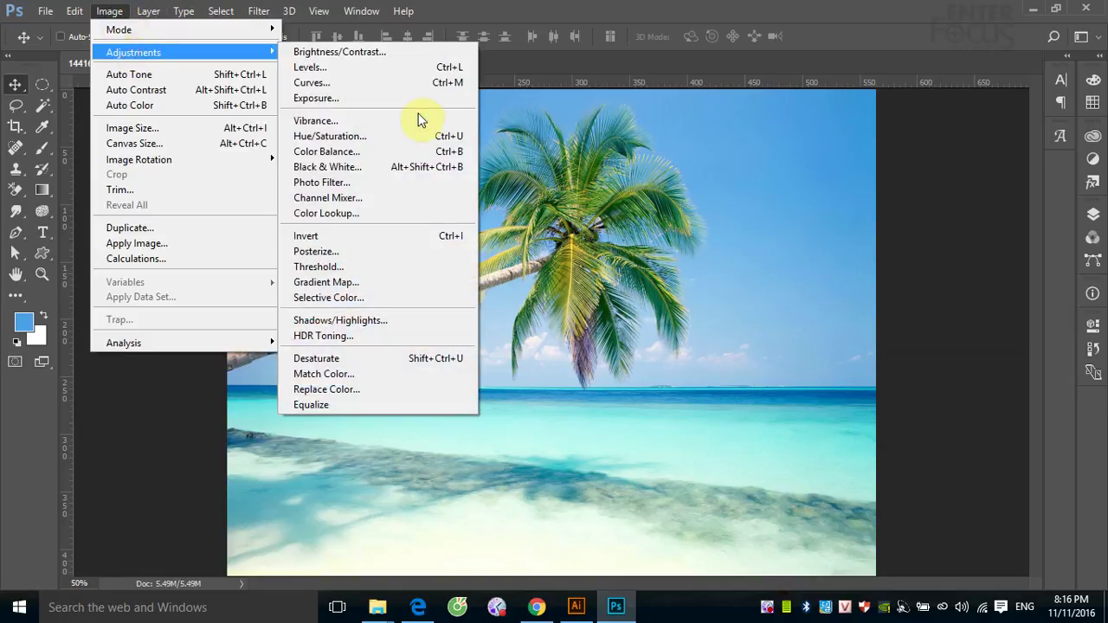
pyautogui.click(334, 298)
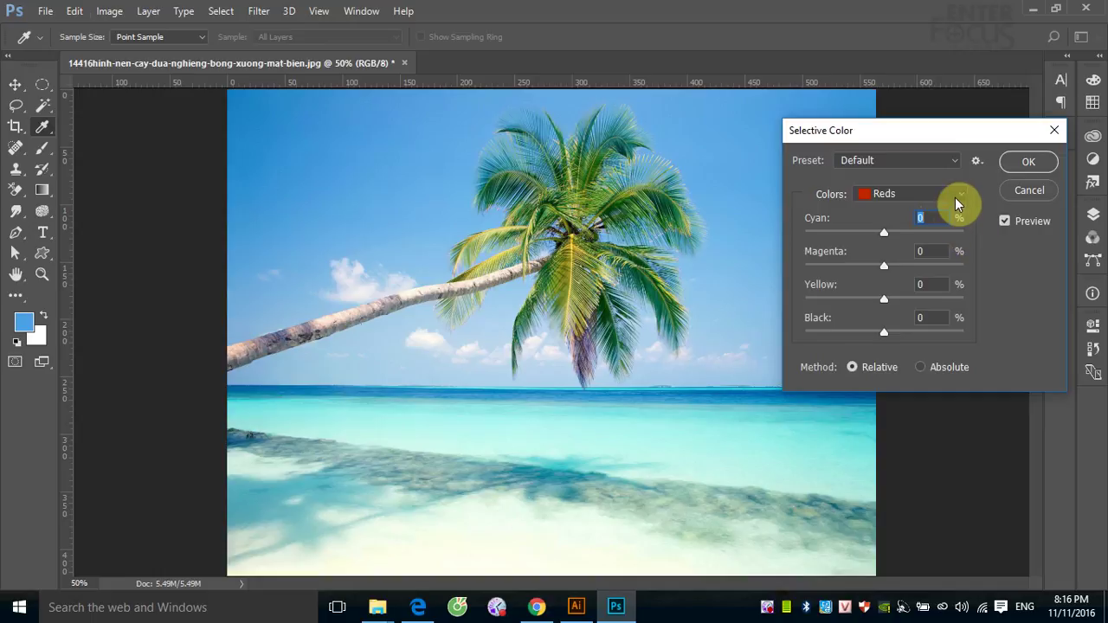
pyautogui.click(957, 203)
pyautogui.click(896, 254)
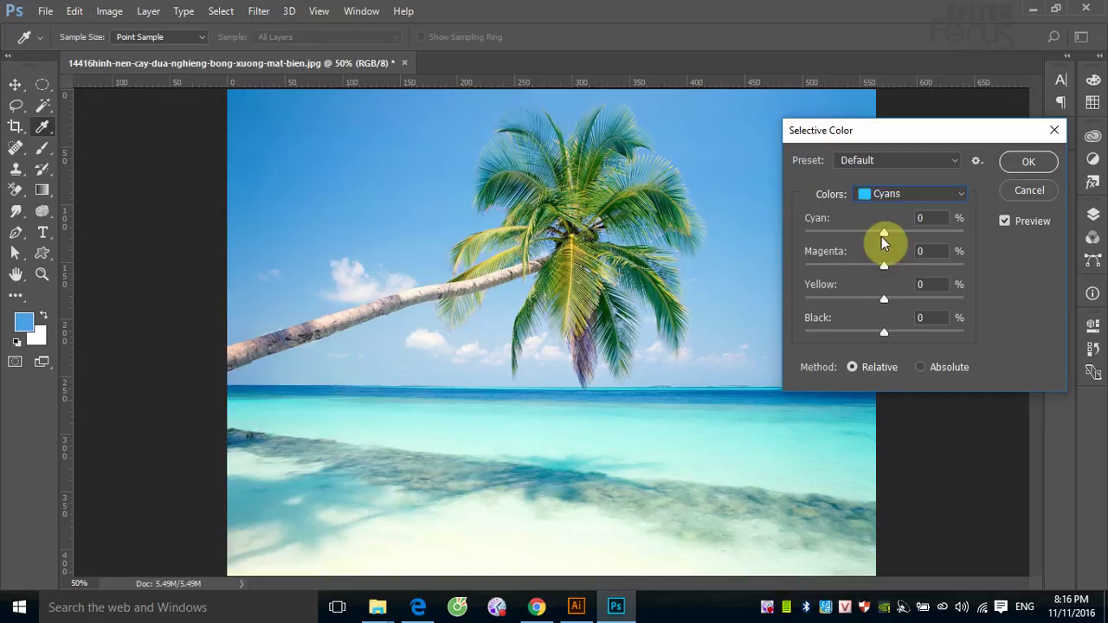
pyautogui.moveTo(884, 235)
pyautogui.mouseDown()
pyautogui.moveTo(969, 238)
pyautogui.moveTo(853, 234)
pyautogui.mouseUp()
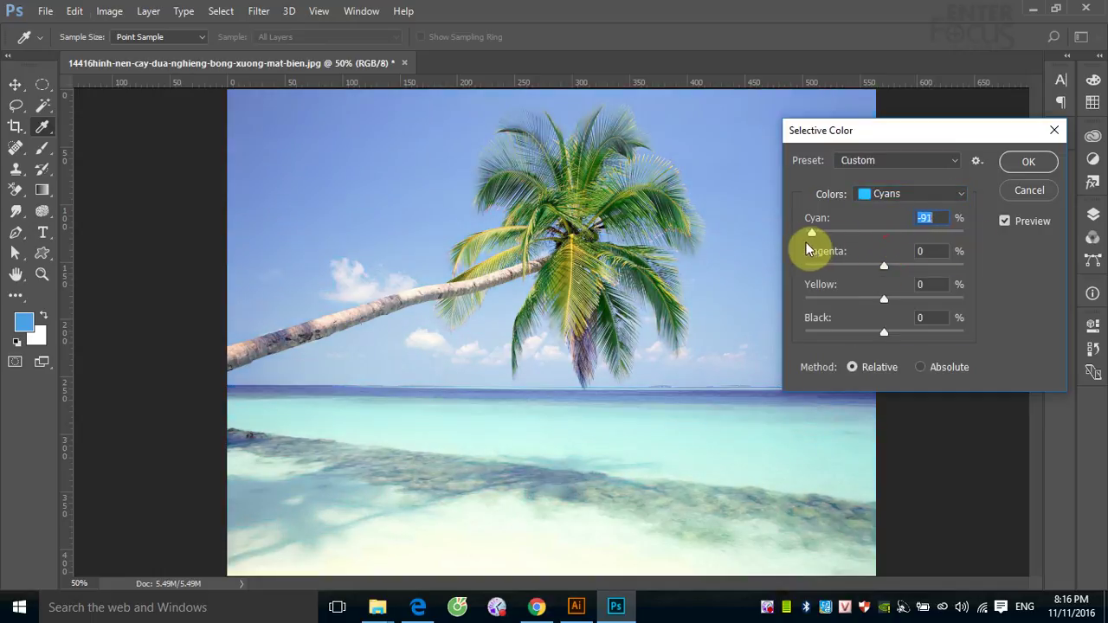
pyautogui.write('100')
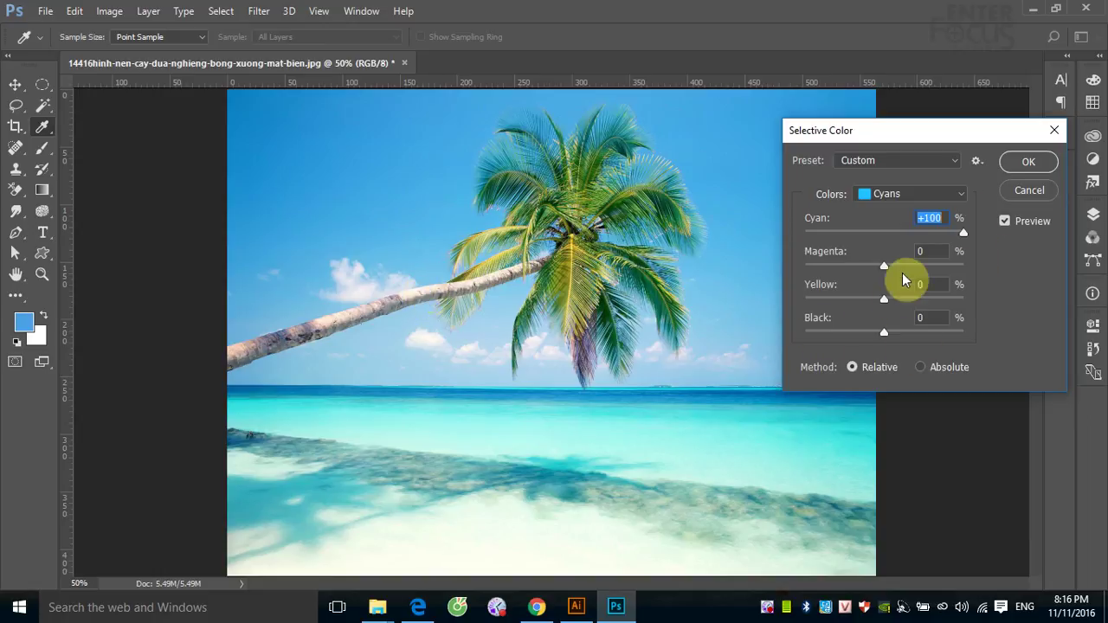
pyautogui.moveTo(884, 271); pyautogui.dragTo(974, 273)
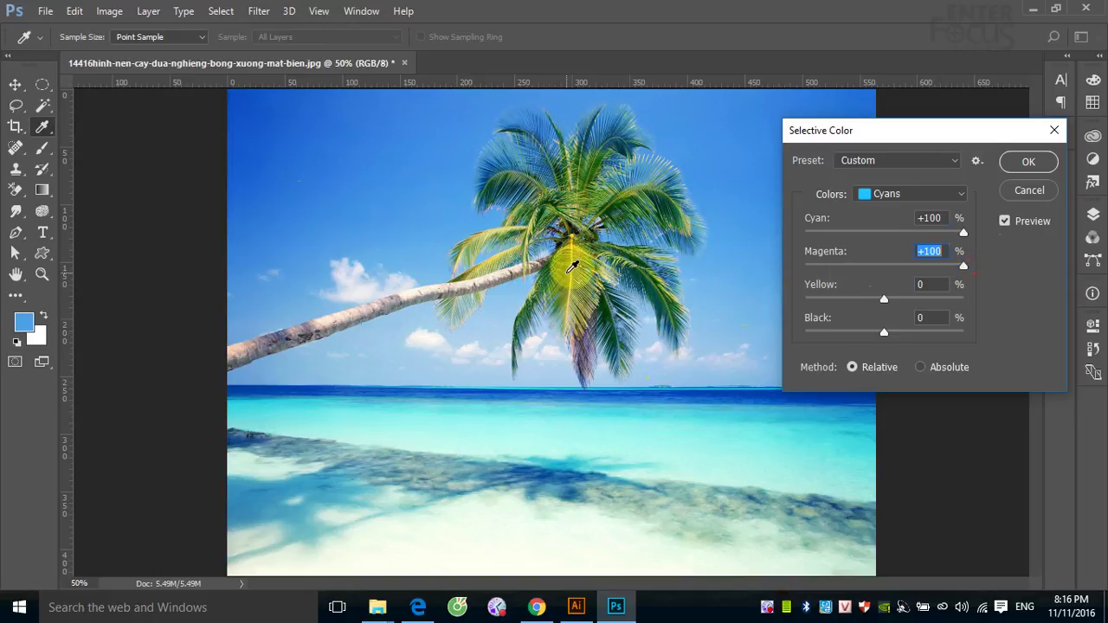
pyautogui.click(961, 194)
pyautogui.click(909, 241)
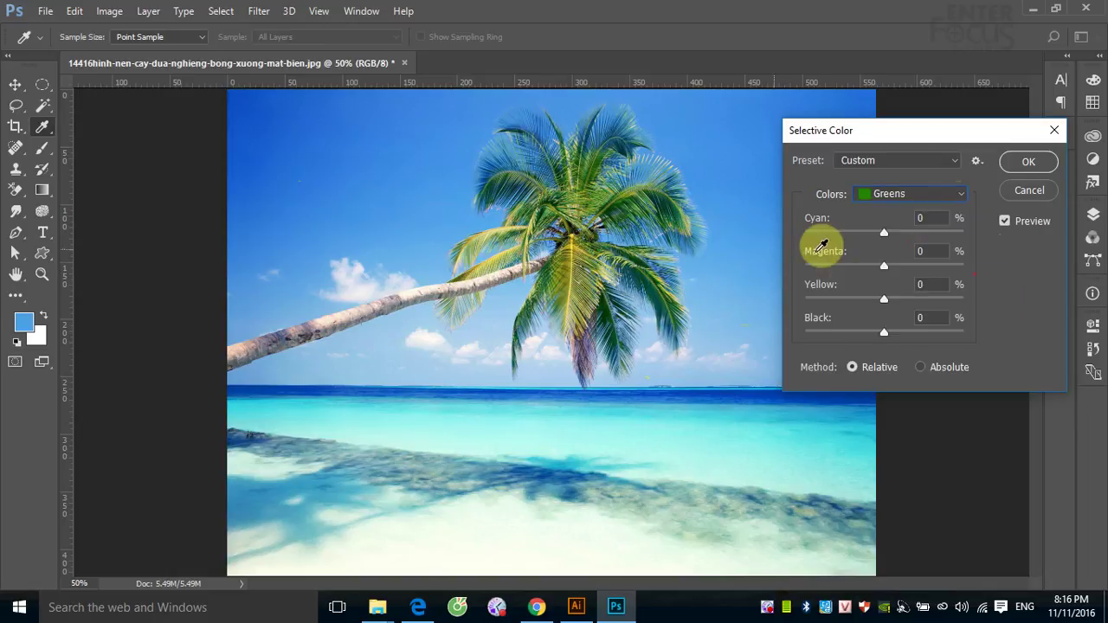
pyautogui.moveTo(883, 237)
pyautogui.mouseDown()
pyautogui.moveTo(823, 243)
pyautogui.moveTo(984, 242)
pyautogui.moveTo(851, 232)
pyautogui.moveTo(969, 236)
pyautogui.mouseUp()
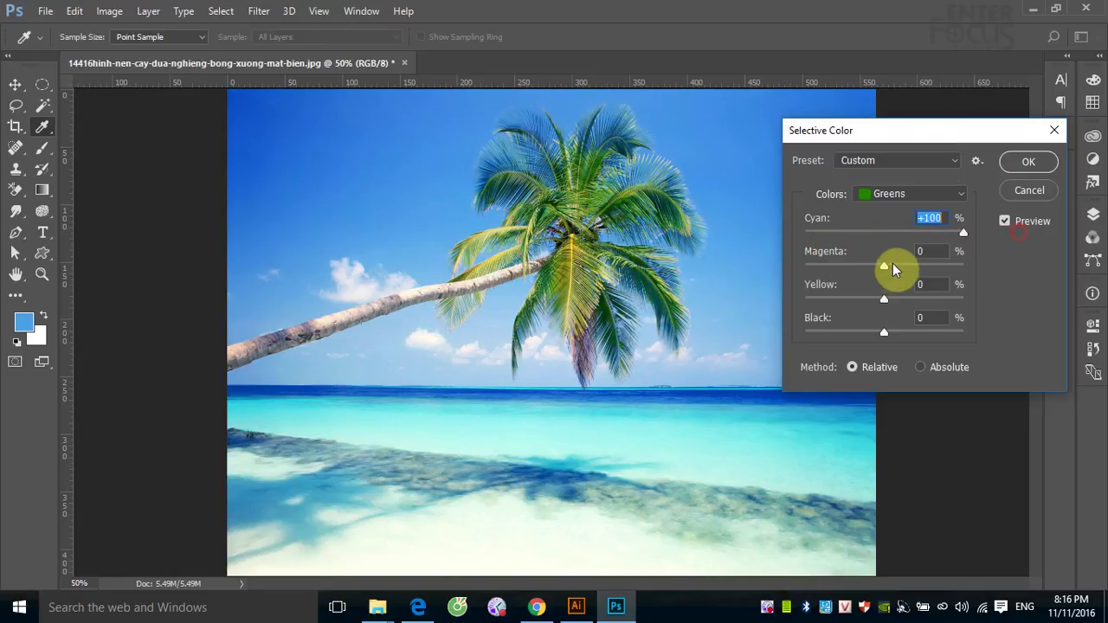
pyautogui.moveTo(884, 268)
pyautogui.mouseDown()
pyautogui.moveTo(973, 269)
pyautogui.moveTo(817, 268)
pyautogui.moveTo(885, 265)
pyautogui.mouseUp()
pyautogui.click(1023, 194)
pyautogui.press('v')
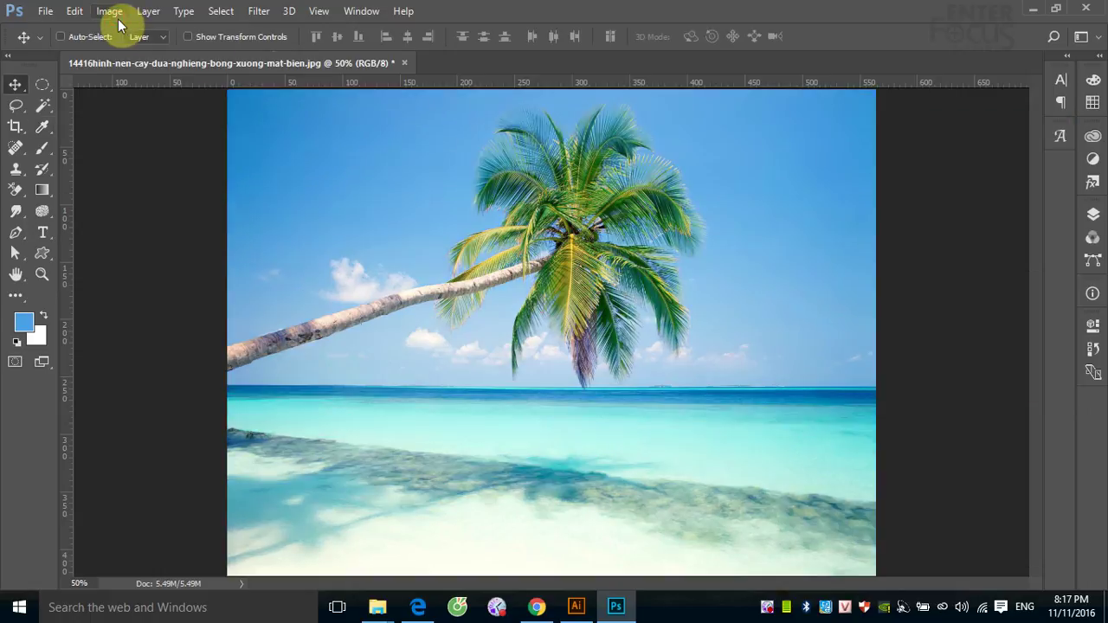
# Step: Try Color Balance with midtones pushed +77 toward red, then cancel it
pyautogui.click(110, 12)
pyautogui.moveTo(134, 52)
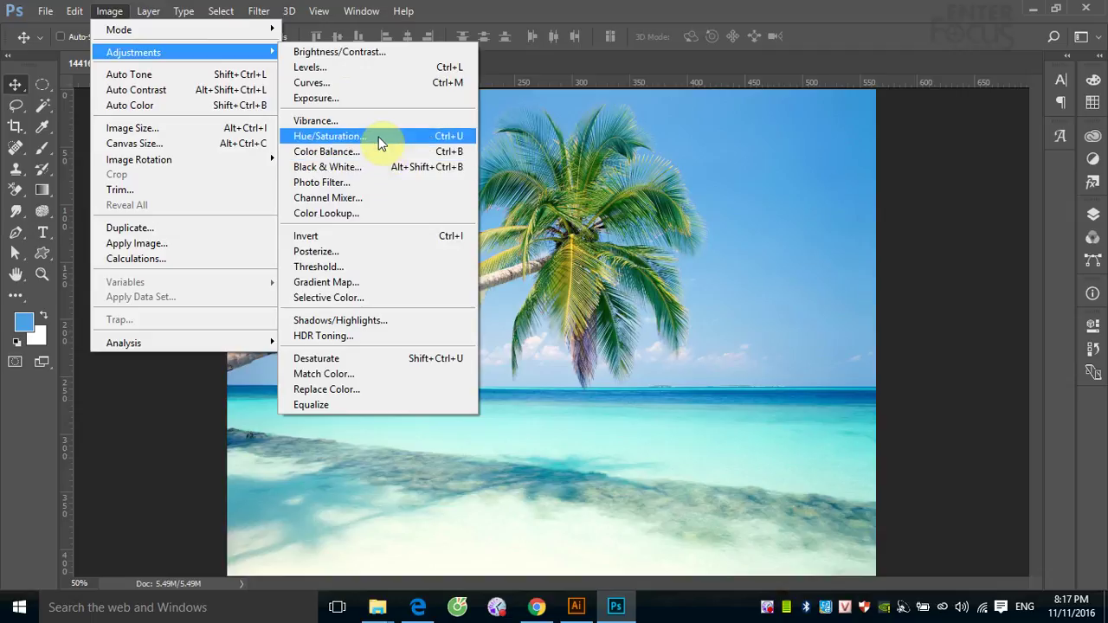
pyautogui.click(365, 152)
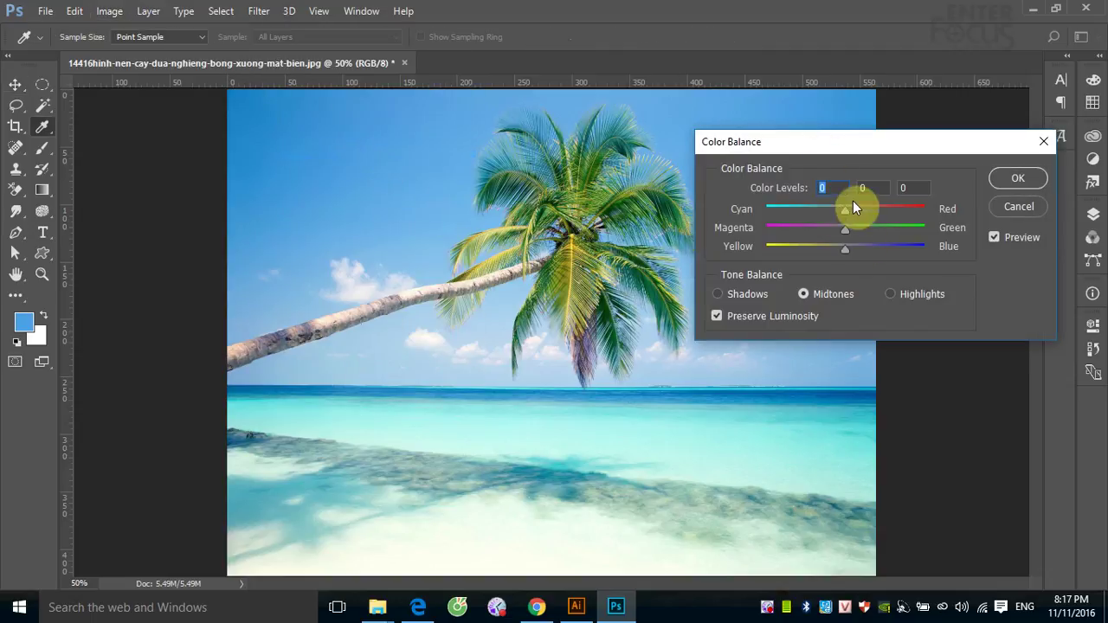
pyautogui.moveTo(844, 211)
pyautogui.mouseDown()
pyautogui.moveTo(930, 209)
pyautogui.moveTo(797, 215)
pyautogui.moveTo(895, 217)
pyautogui.moveTo(768, 234)
pyautogui.moveTo(906, 246)
pyautogui.mouseUp()
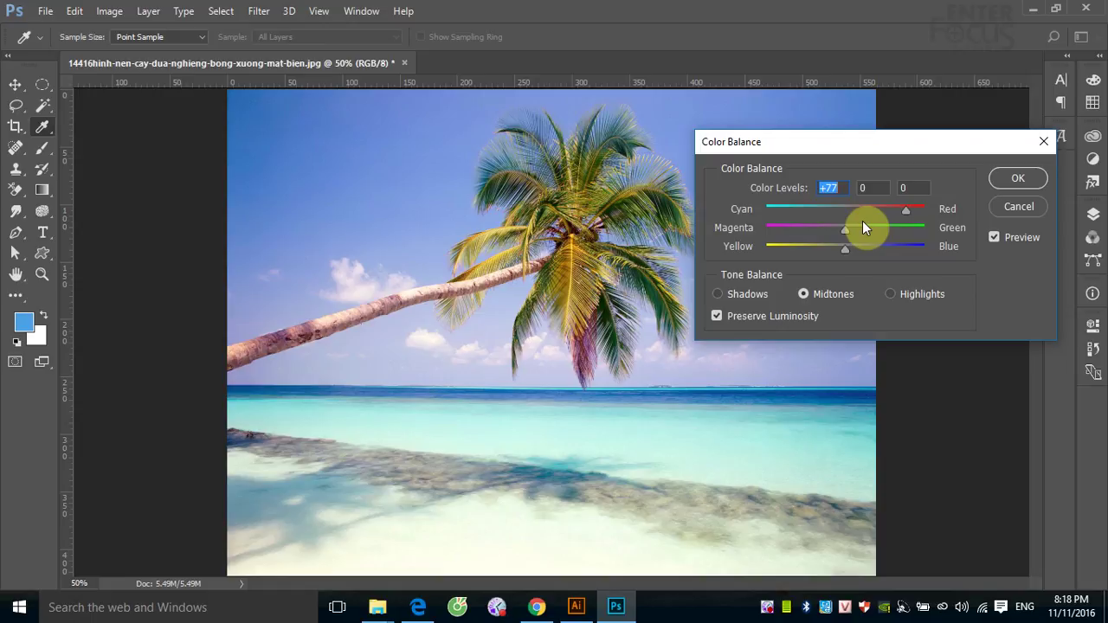
pyautogui.click(1008, 207)
pyautogui.click(110, 12)
pyautogui.moveTo(133, 52)
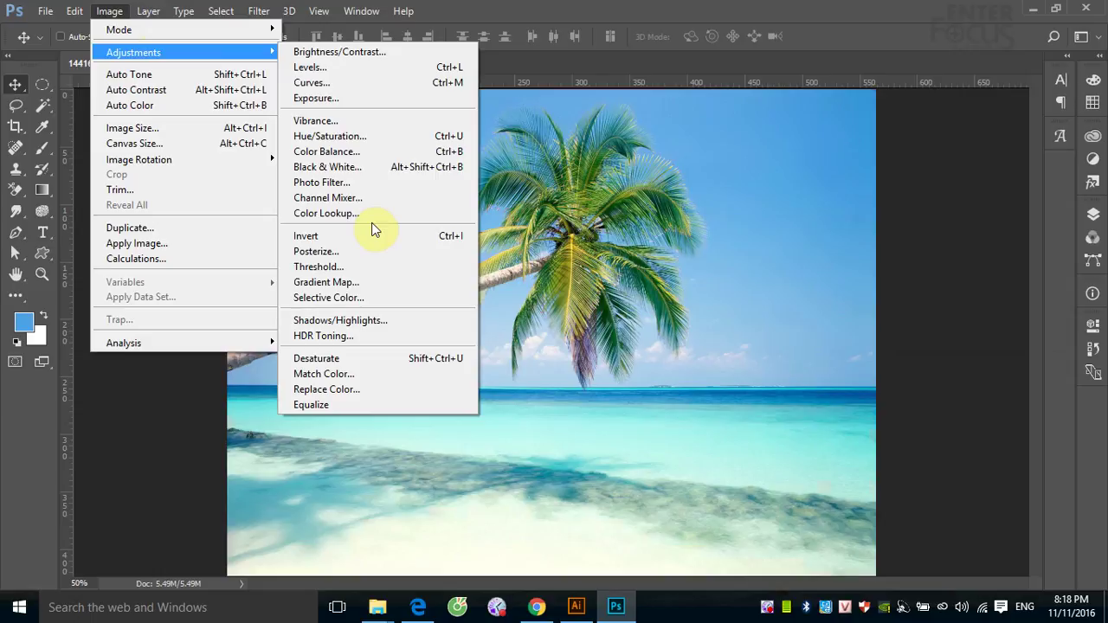
# Step: Apply Equalize to the whole photo, then undo it
pyautogui.click(350, 405)
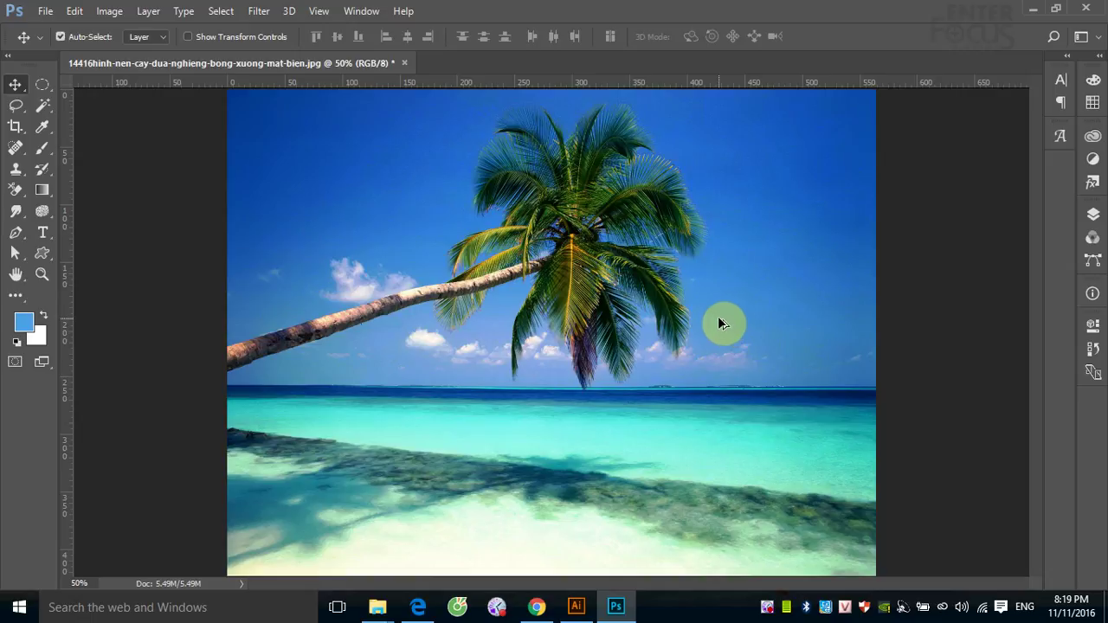
pyautogui.hotkey('ctrl', 'z')
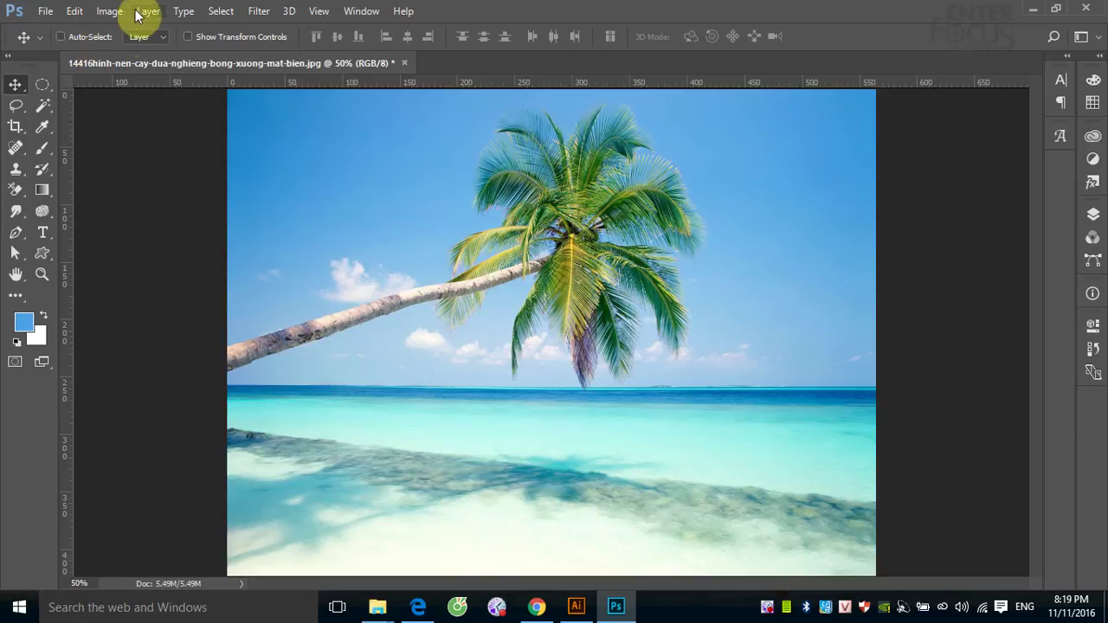
# Step: Reapply Equalize, review the darker blue result, and undo it again
pyautogui.click(110, 11)
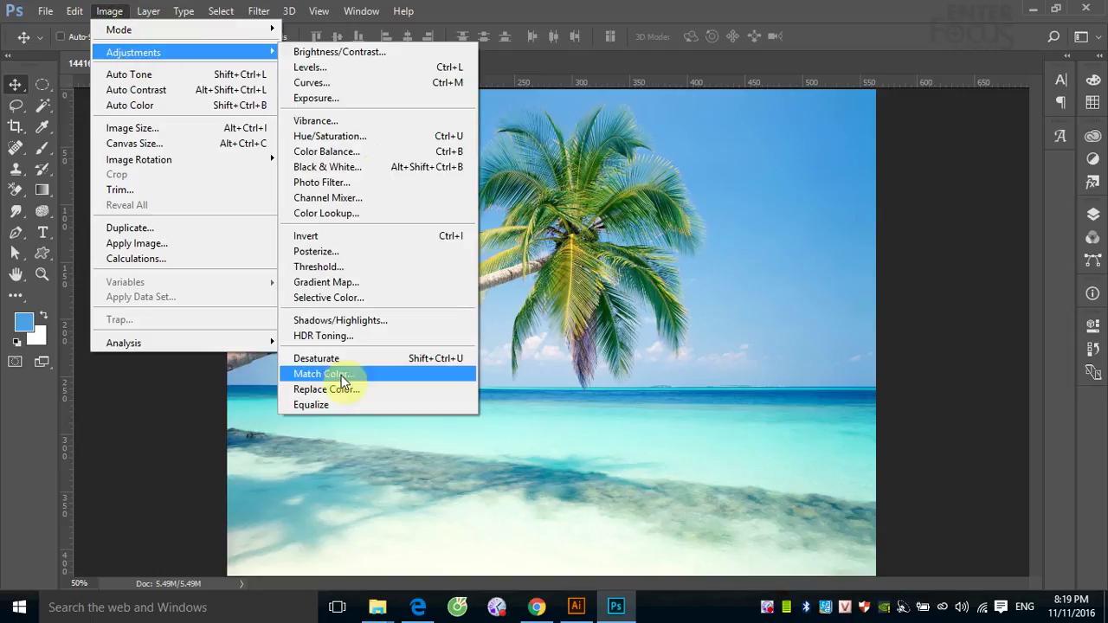
pyautogui.click(336, 405)
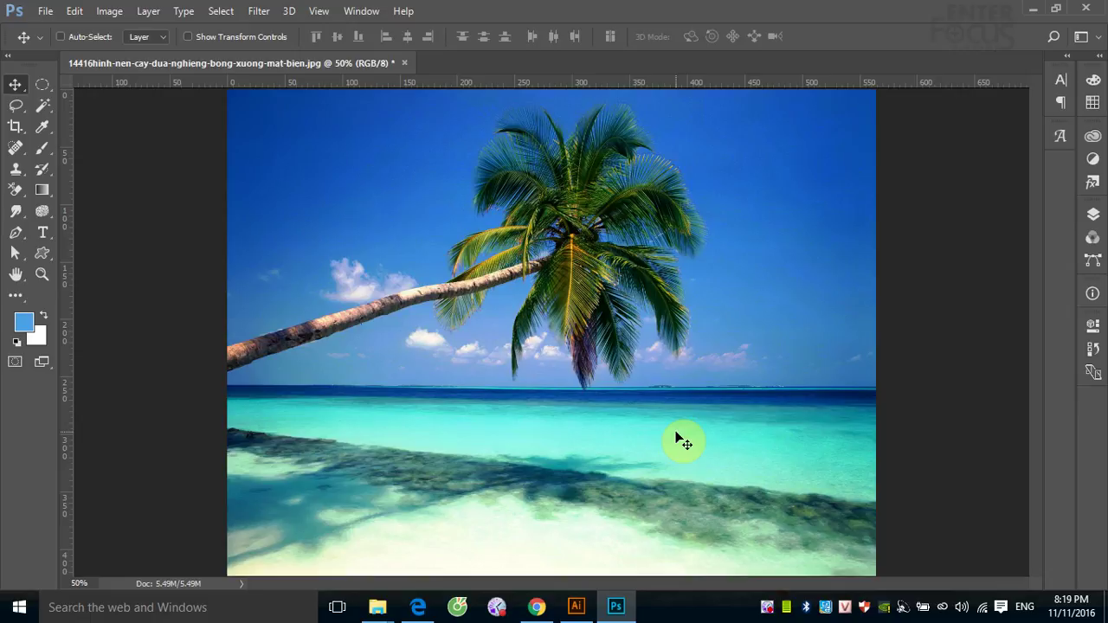
pyautogui.hotkey('ctrl', 'z')
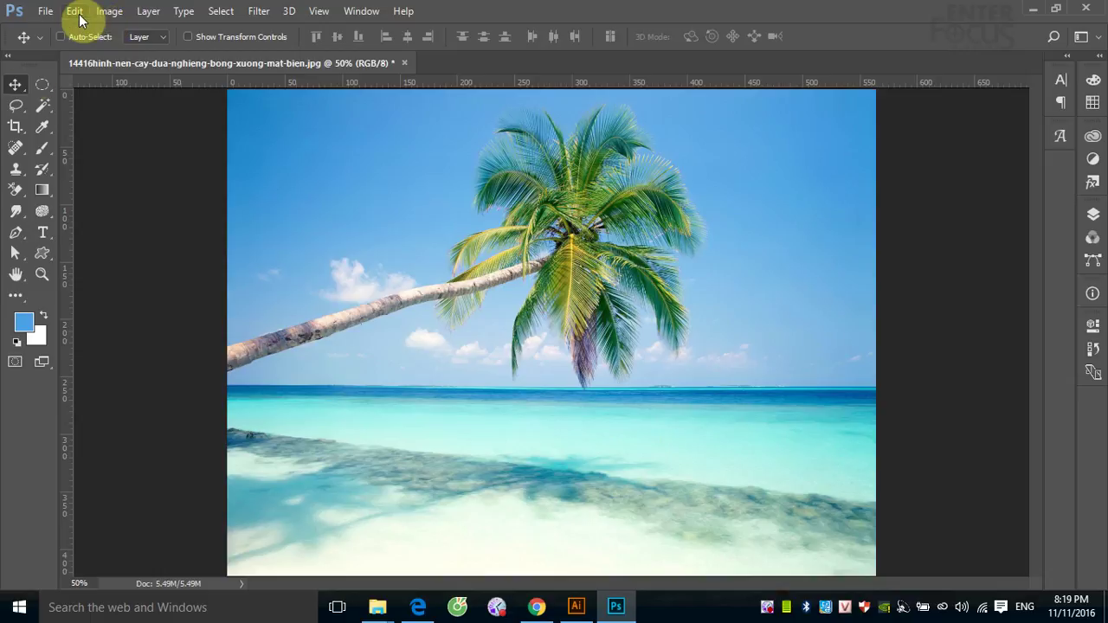
# Step: Equalize only an elliptical selection around the palm tree, then revert it
pyautogui.click(42, 84)
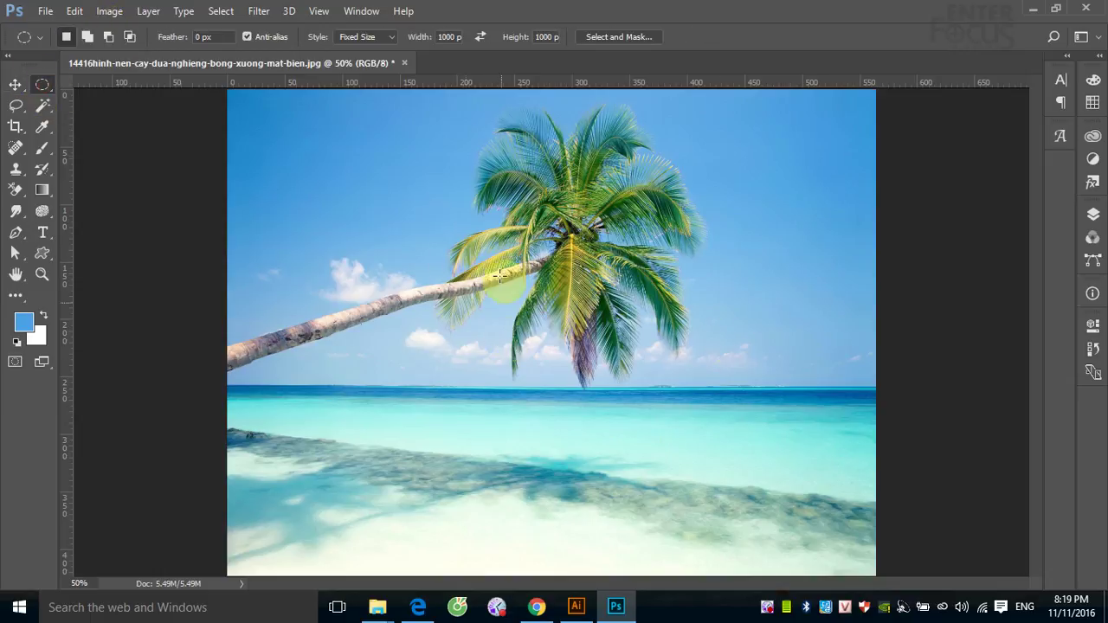
pyautogui.moveTo(435, 104)
pyautogui.mouseDown()
pyautogui.moveTo(412, 119)
pyautogui.moveTo(378, 99)
pyautogui.mouseUp()
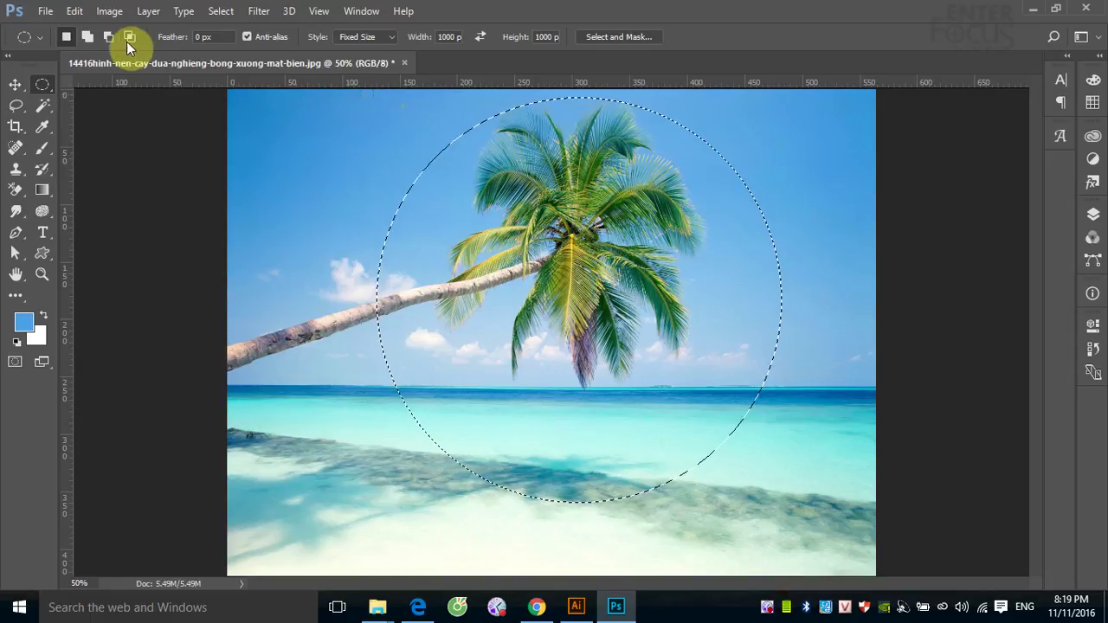
pyautogui.click(112, 11)
pyautogui.moveTo(133, 52)
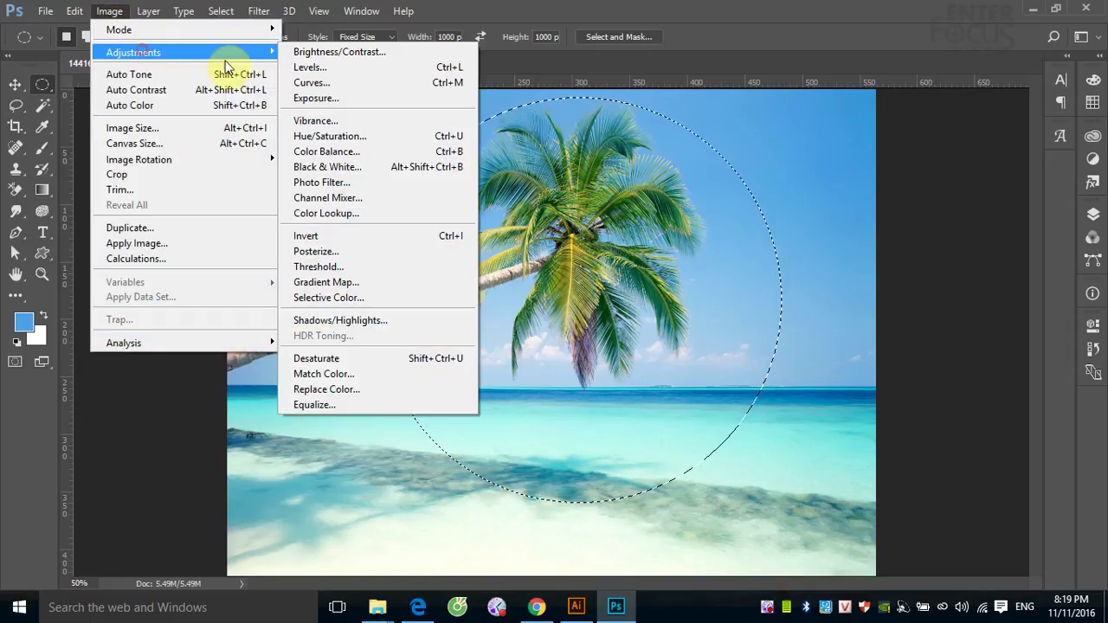
pyautogui.click(327, 405)
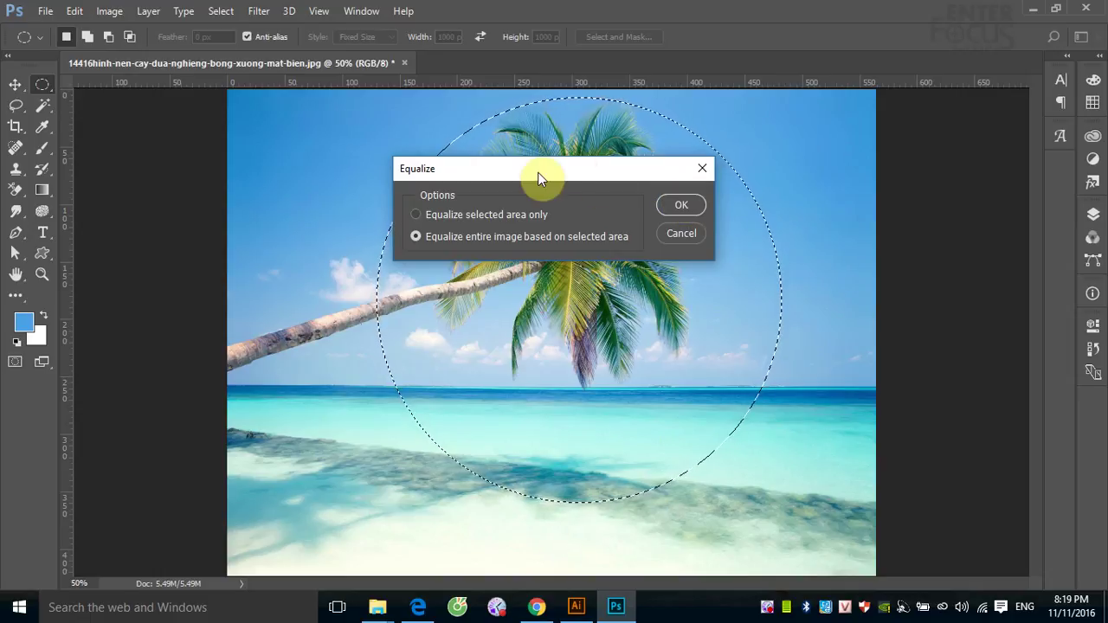
pyautogui.moveTo(537, 172); pyautogui.dragTo(772, 173)
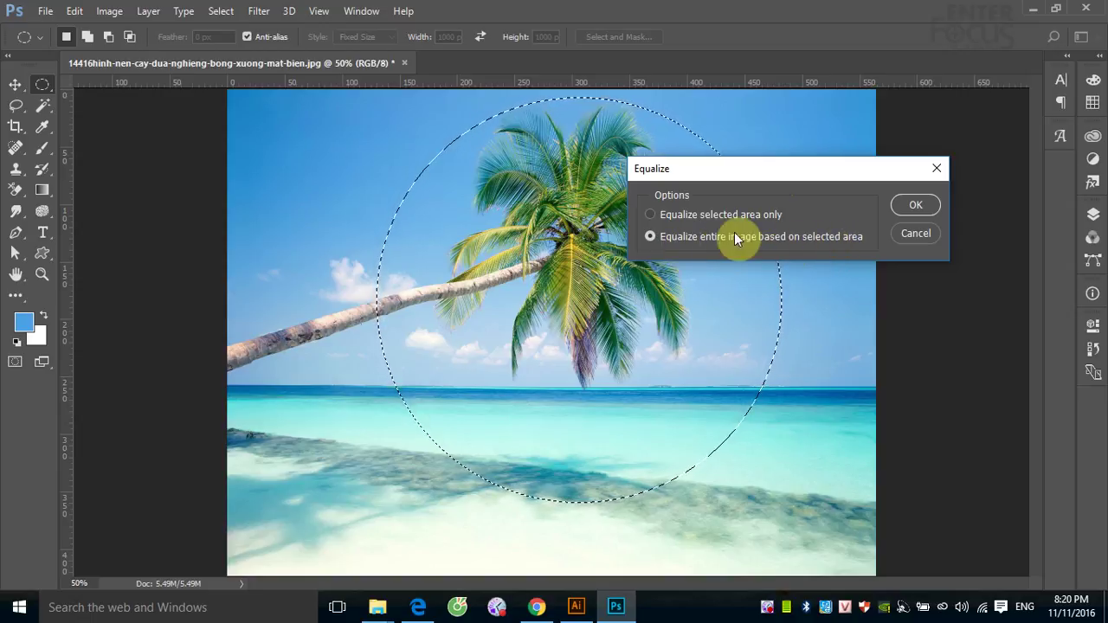
pyautogui.click(651, 215)
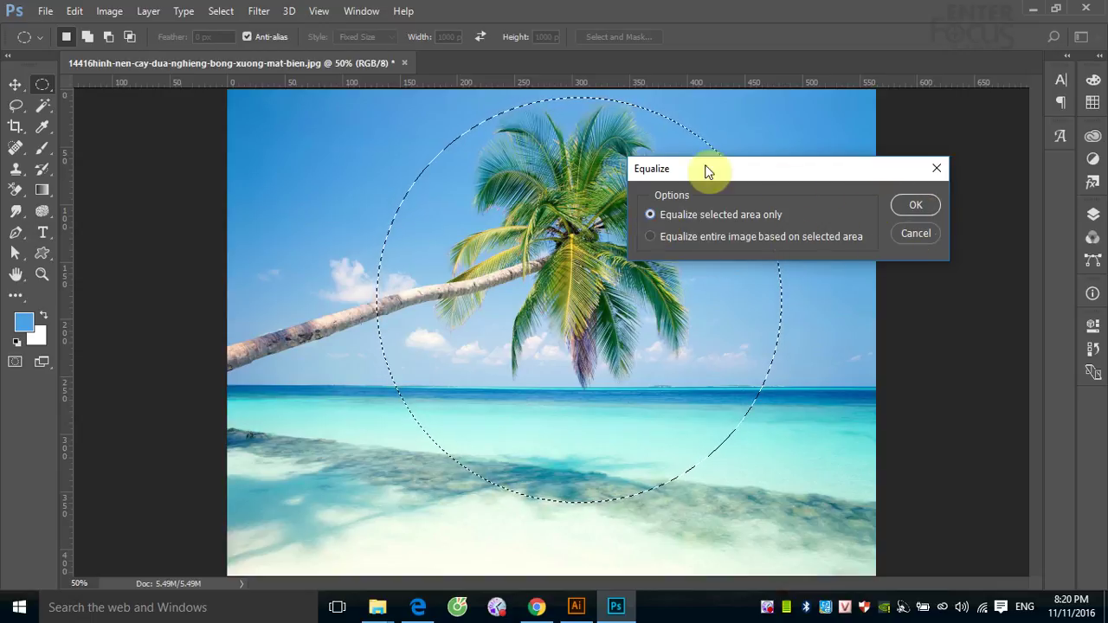
pyautogui.click(930, 204)
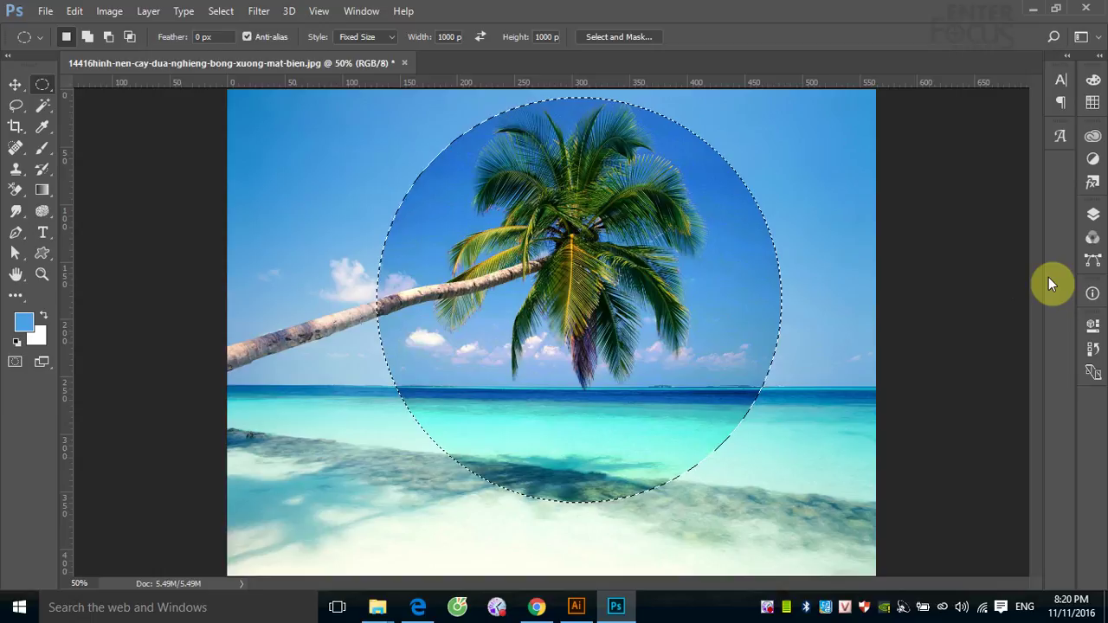
pyautogui.hotkey('ctrl', 'd')
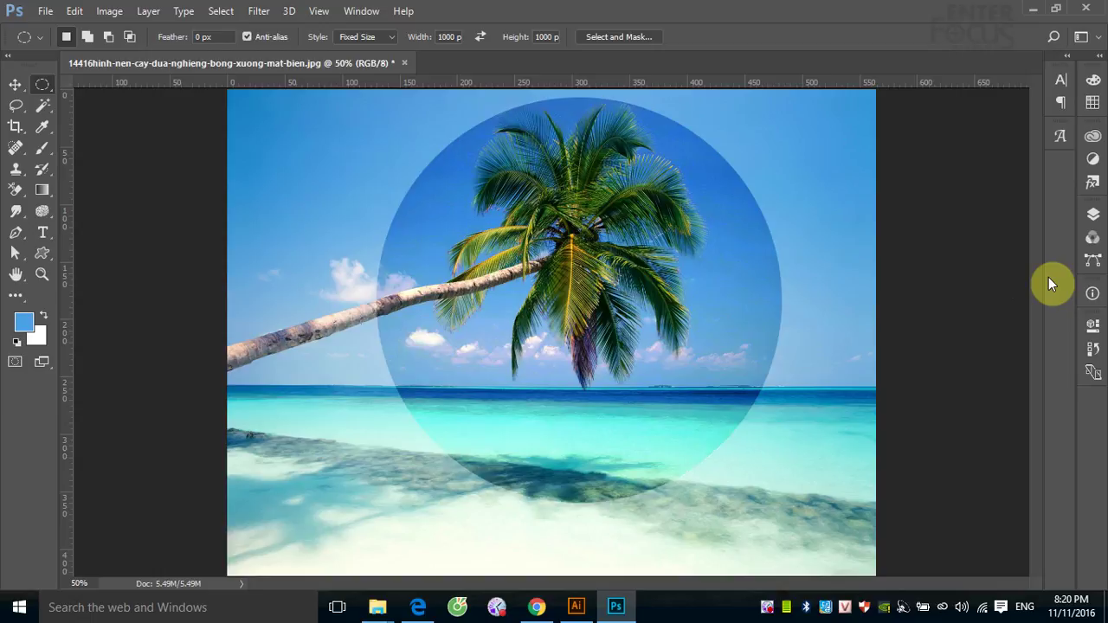
pyautogui.hotkey('ctrl', 'shift', 'd')
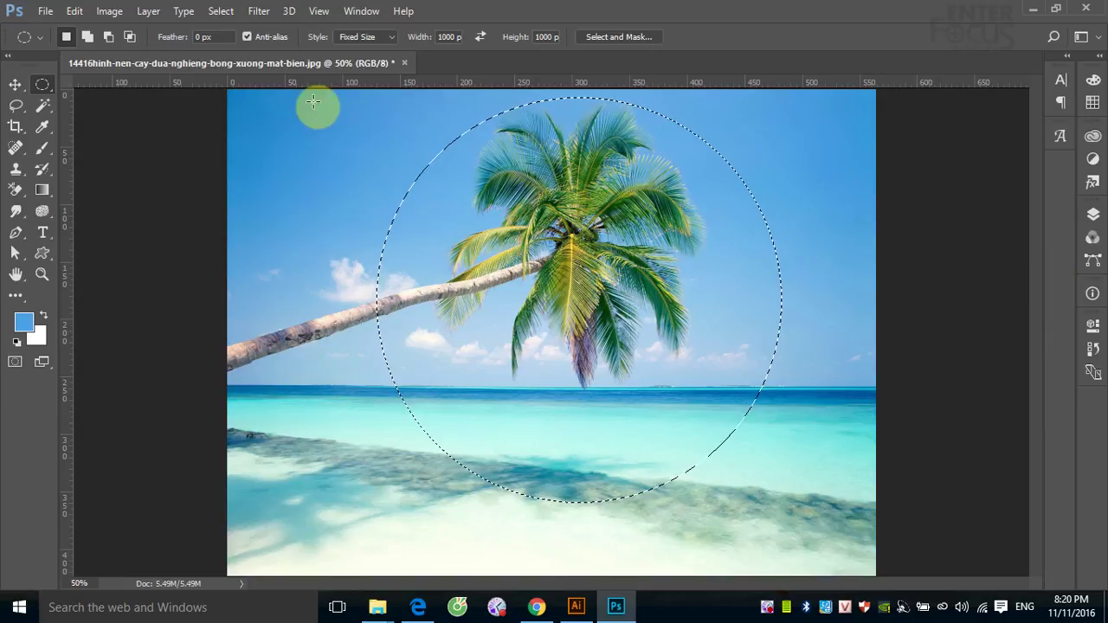
# Step: Equalize the entire image based on the circled area, deselect, and show the Layers panel
pyautogui.click(104, 11)
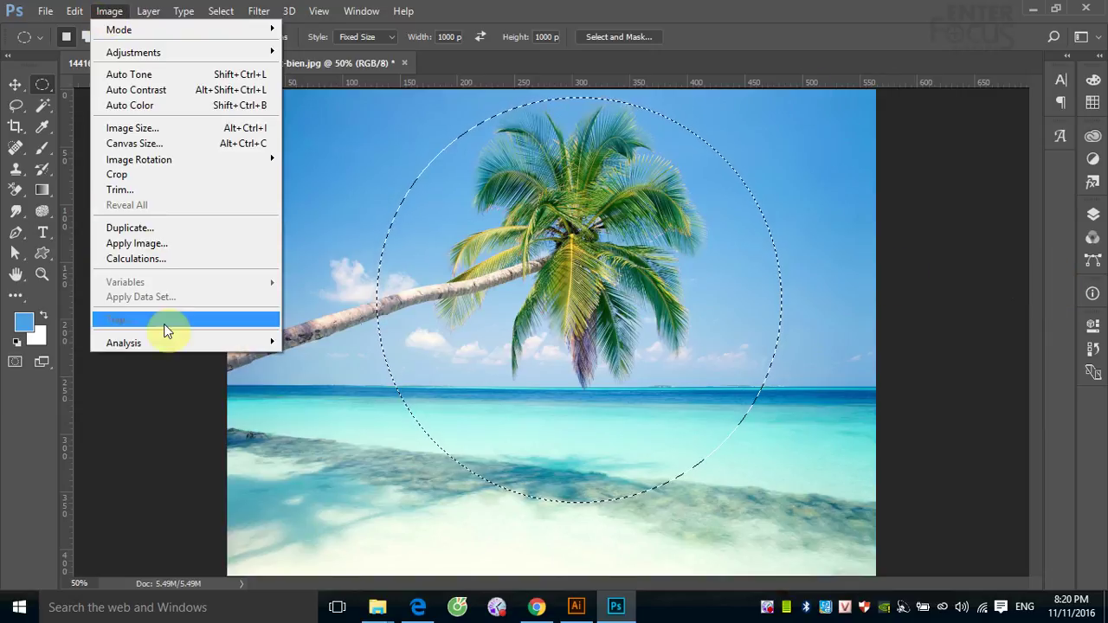
pyautogui.moveTo(134, 52)
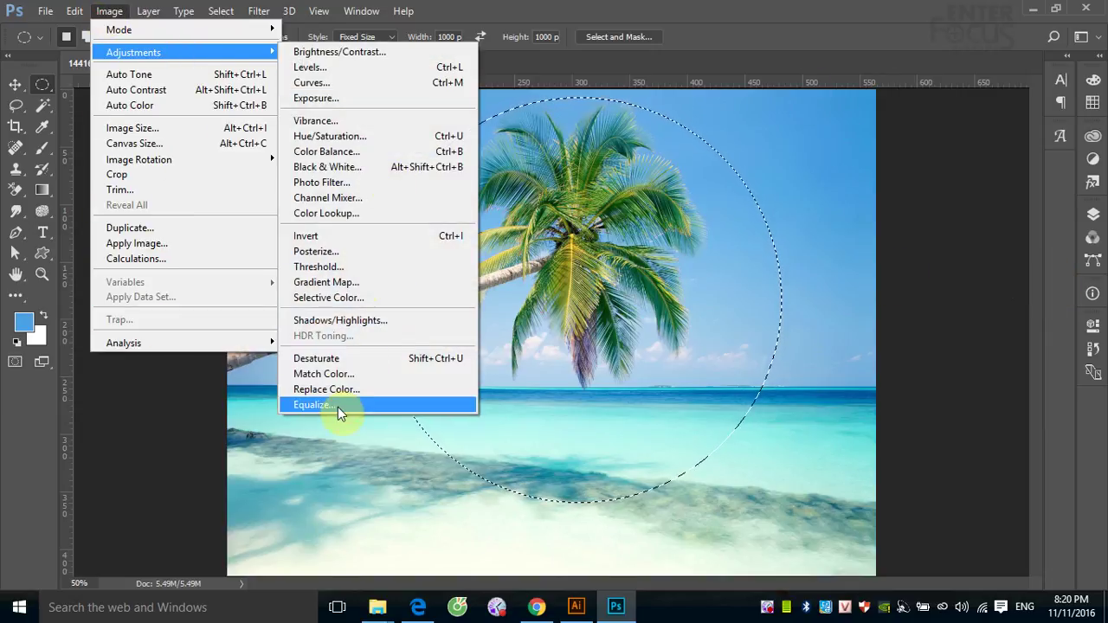
pyautogui.click(337, 405)
pyautogui.click(650, 236)
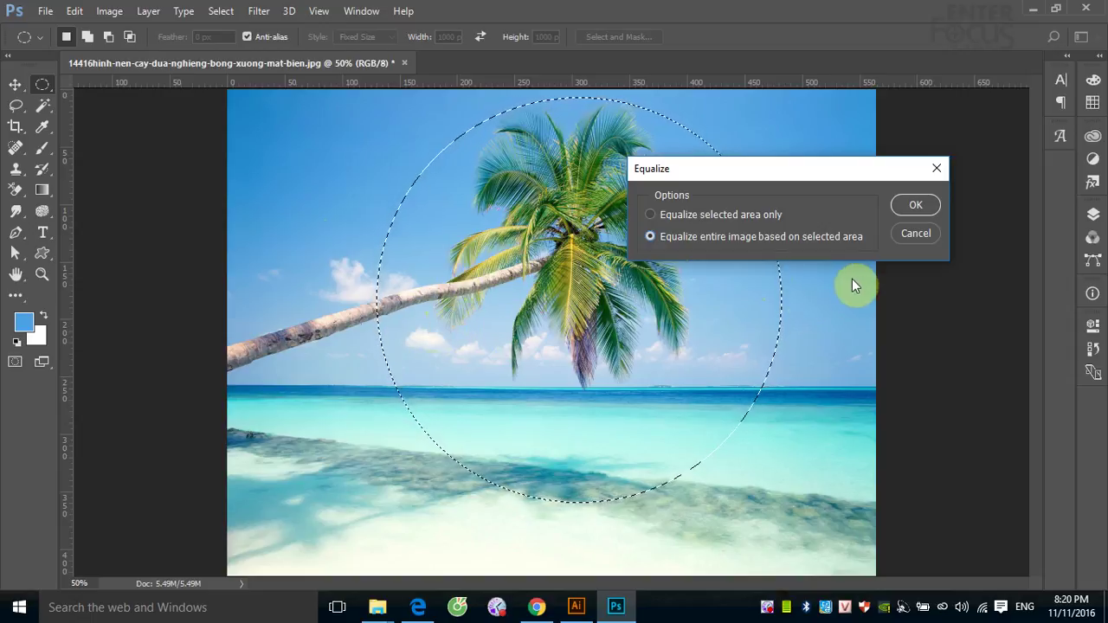
pyautogui.click(915, 204)
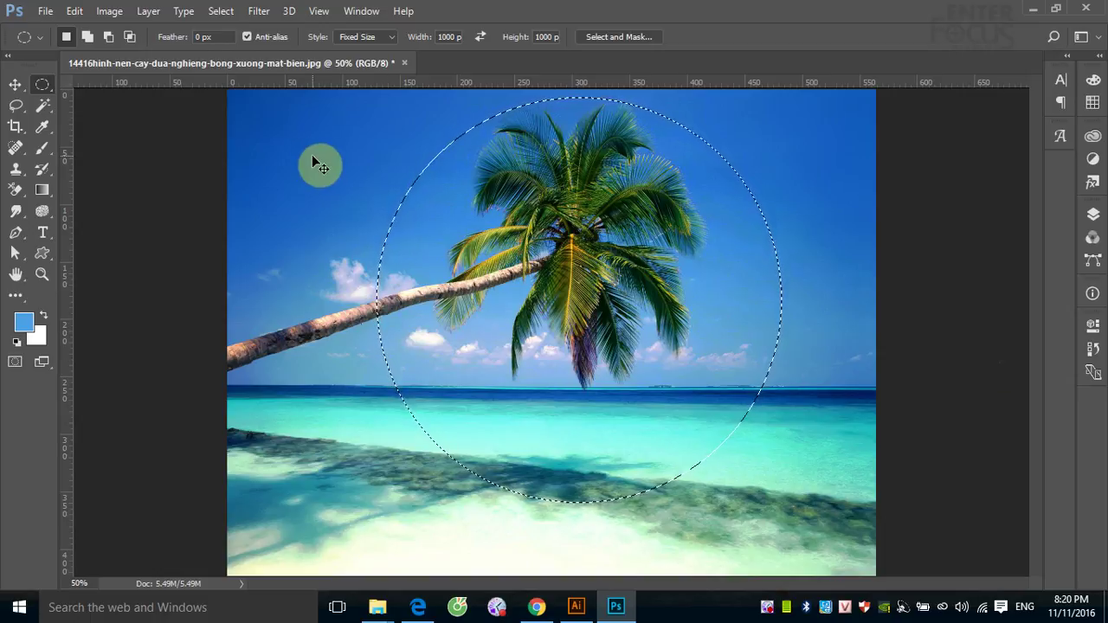
pyautogui.hotkey('ctrl', 'd')
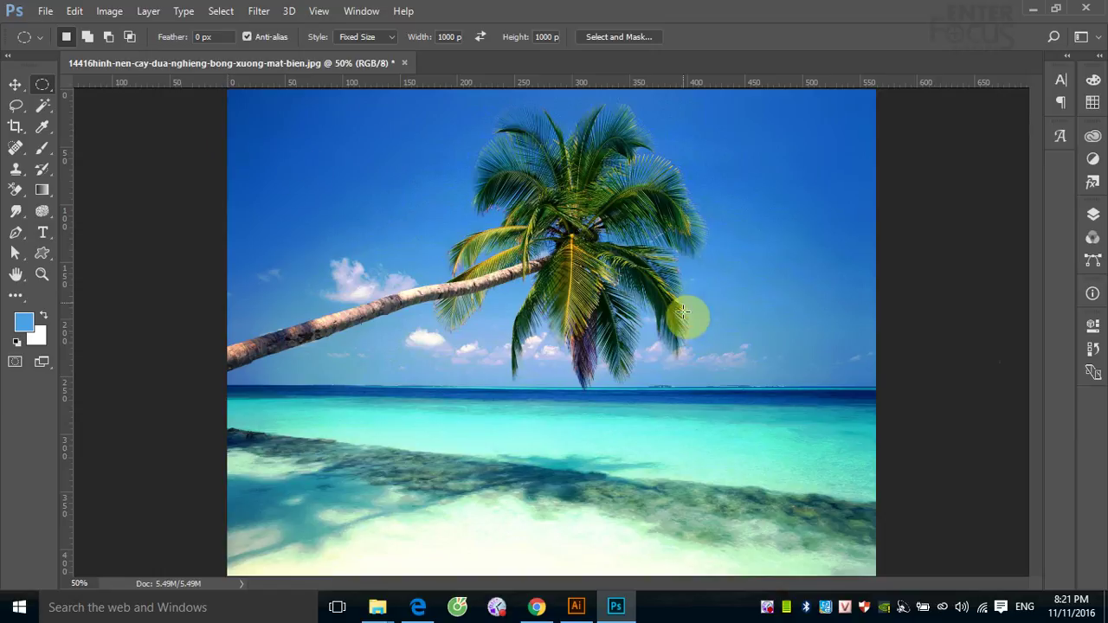
pyautogui.click(1093, 214)
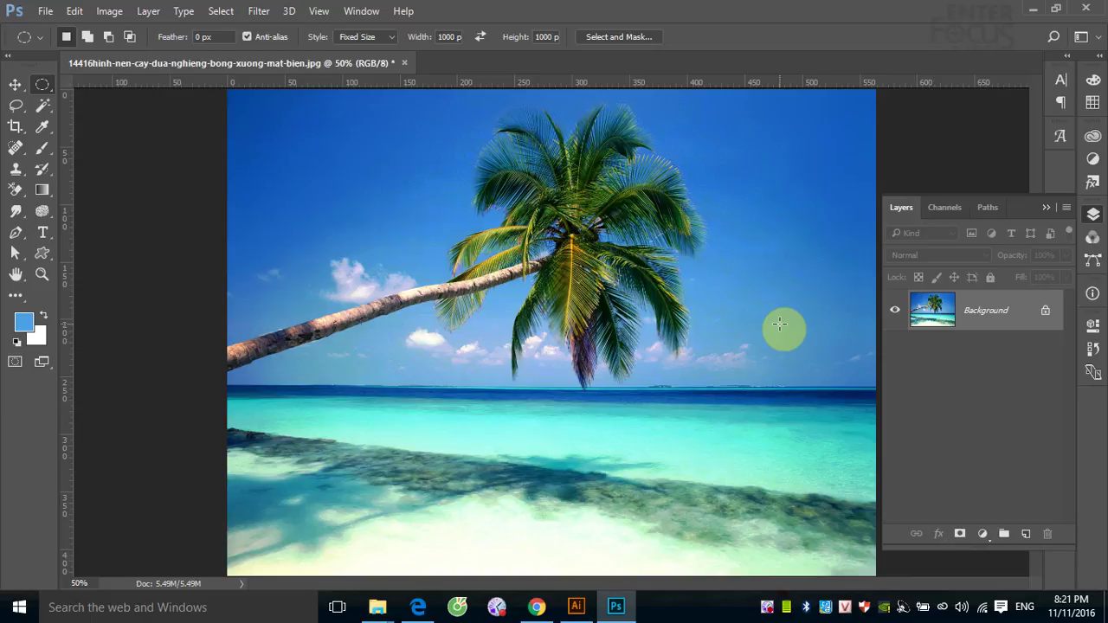
# Step: Revert the Equalize through History and clear the circular selection
pyautogui.click(473, 206)
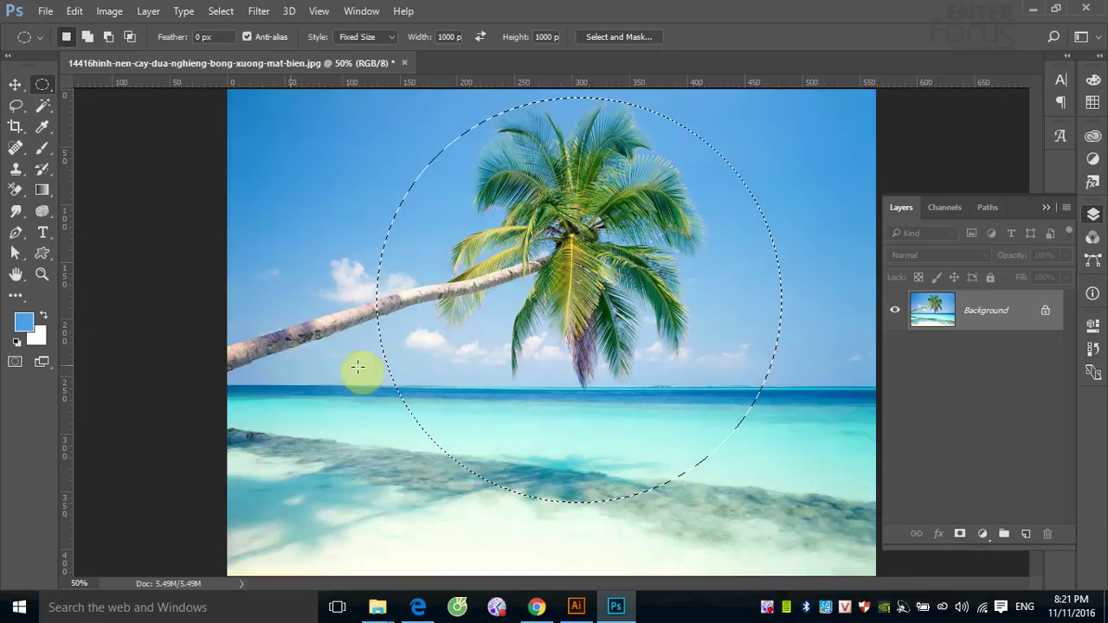
pyautogui.hotkey('ctrl', 'd')
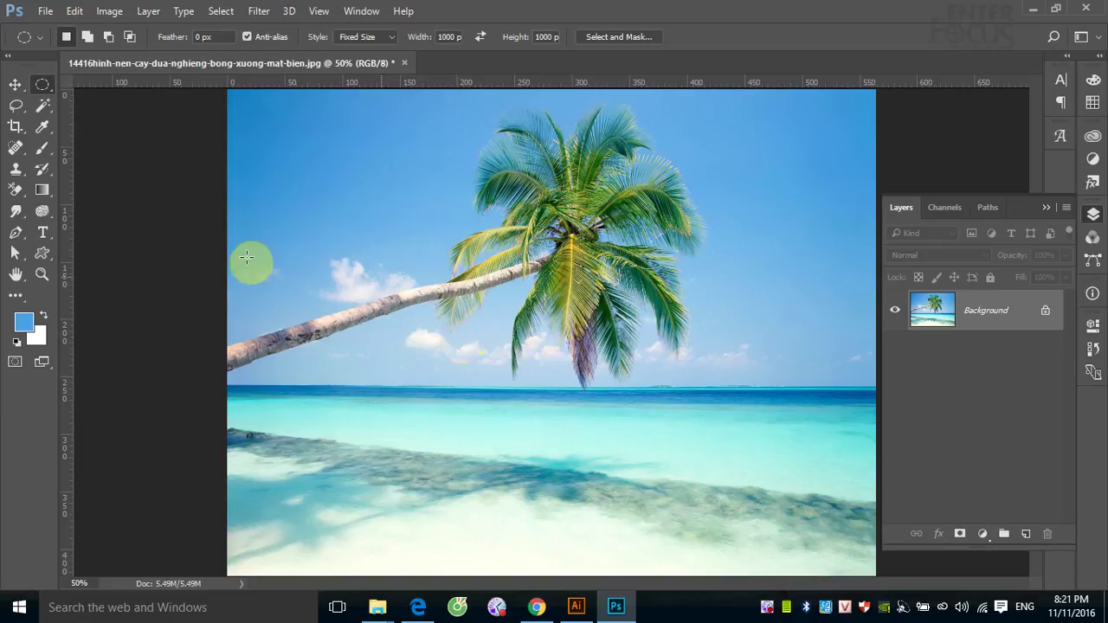
# Step: Select the Move tool and bring up Image > Adjustments
pyautogui.click(15, 84)
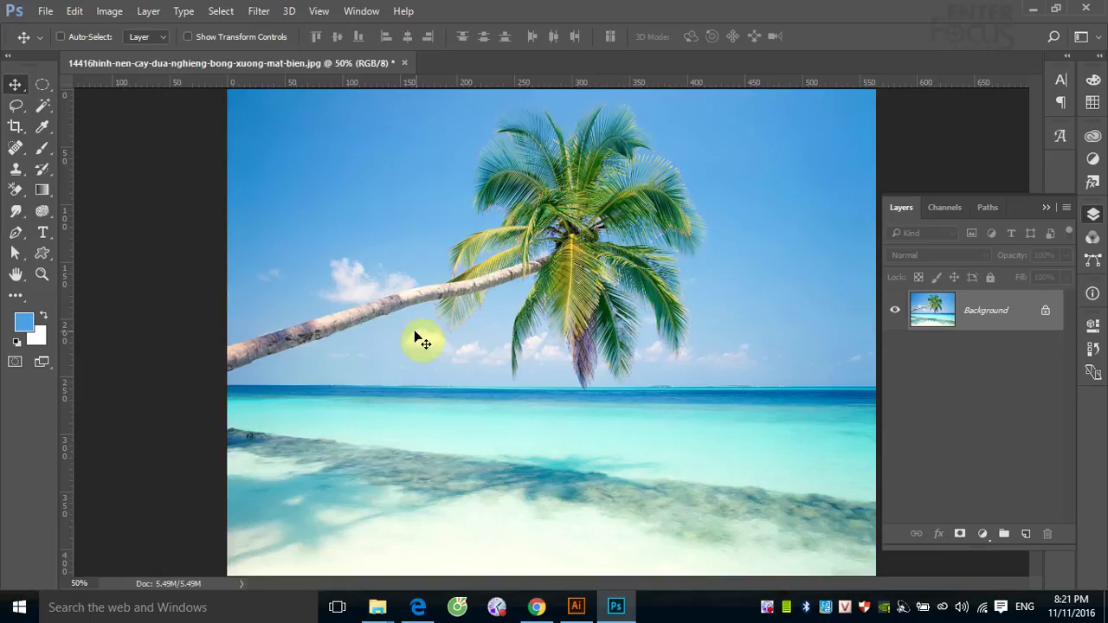
pyautogui.click(118, 16)
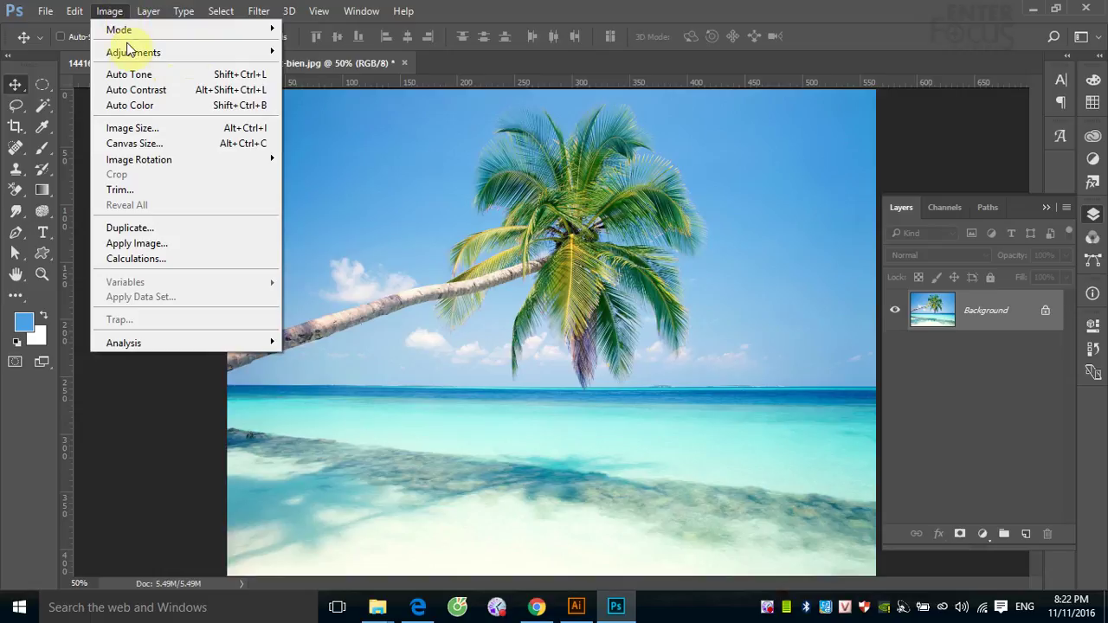
pyautogui.moveTo(133, 52)
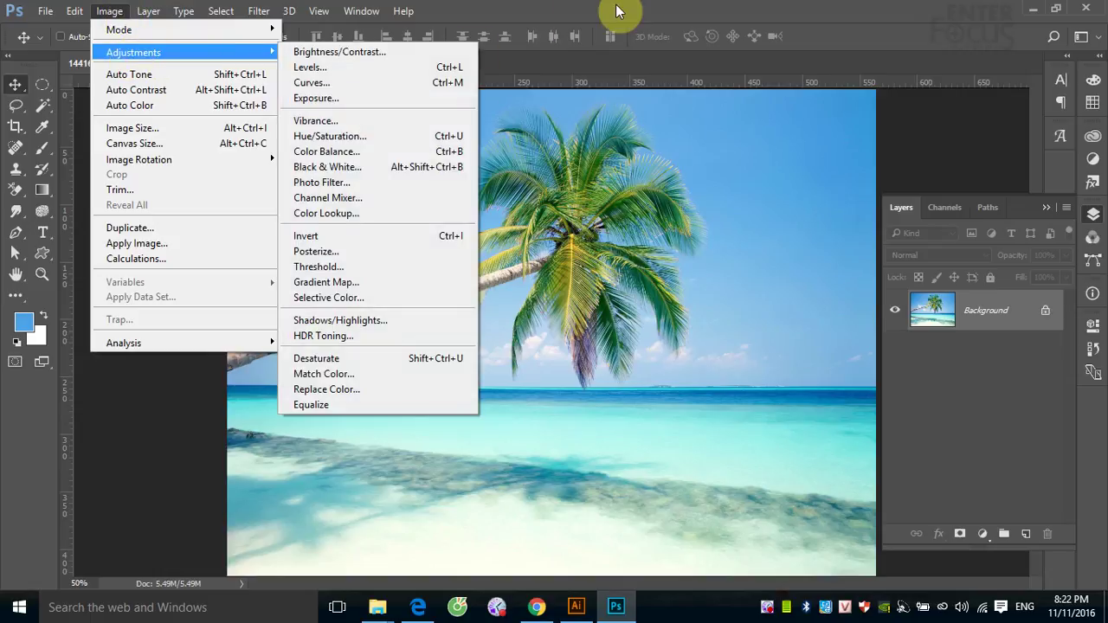
# Step: Close the Image menu without applying any adjustment
pyautogui.click(620, 15)
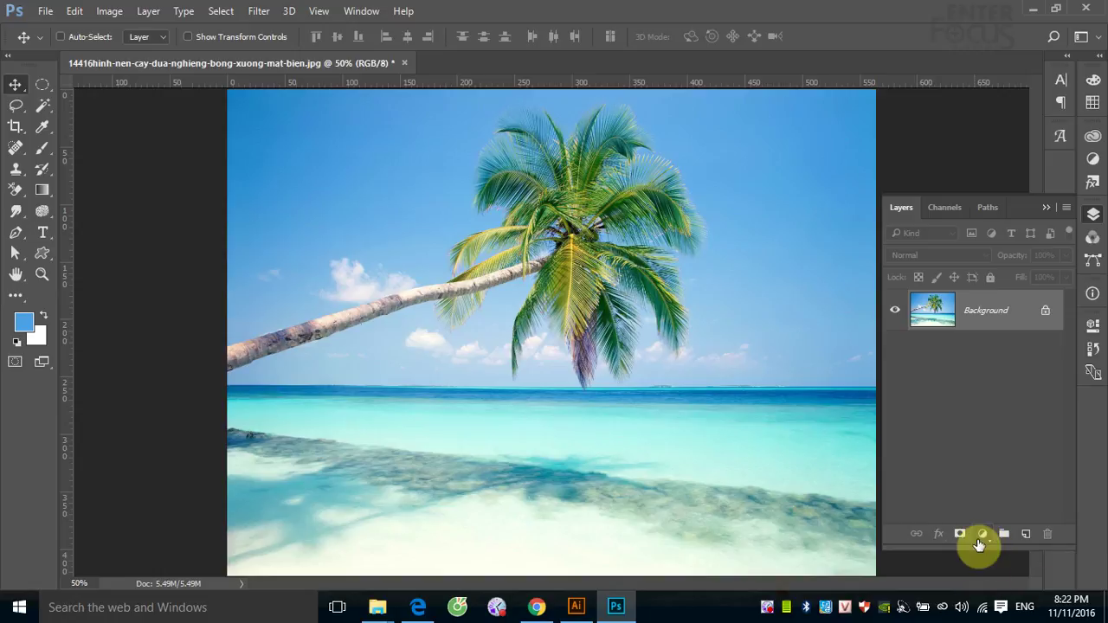
# Step: Add a Brightness/Contrast adjustment layer and adjust the photo's brightness
pyautogui.click(983, 535)
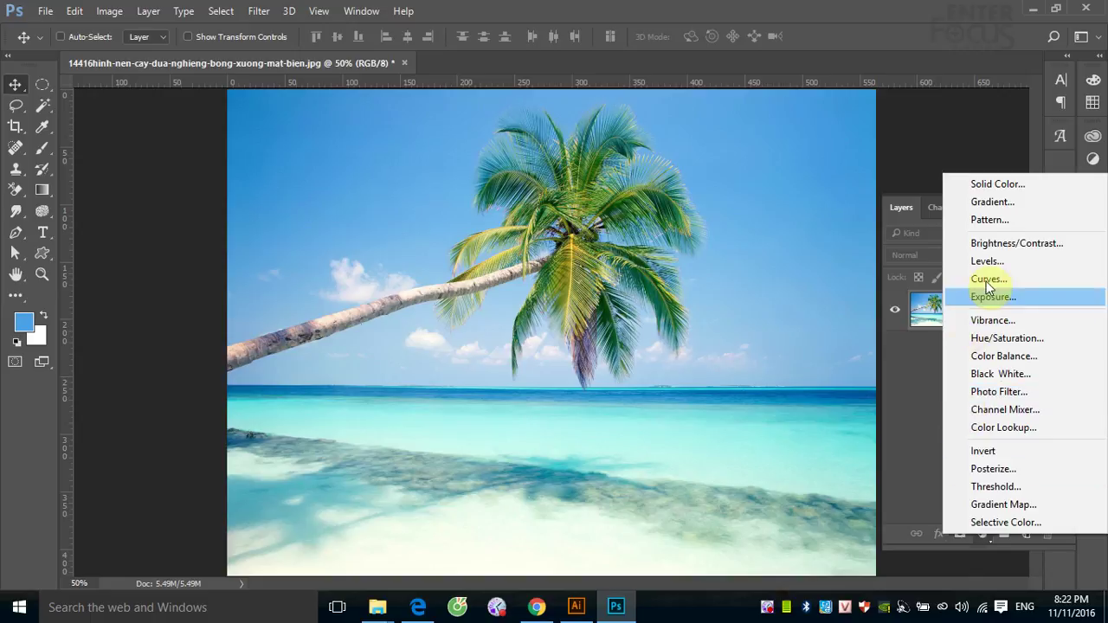
pyautogui.click(993, 243)
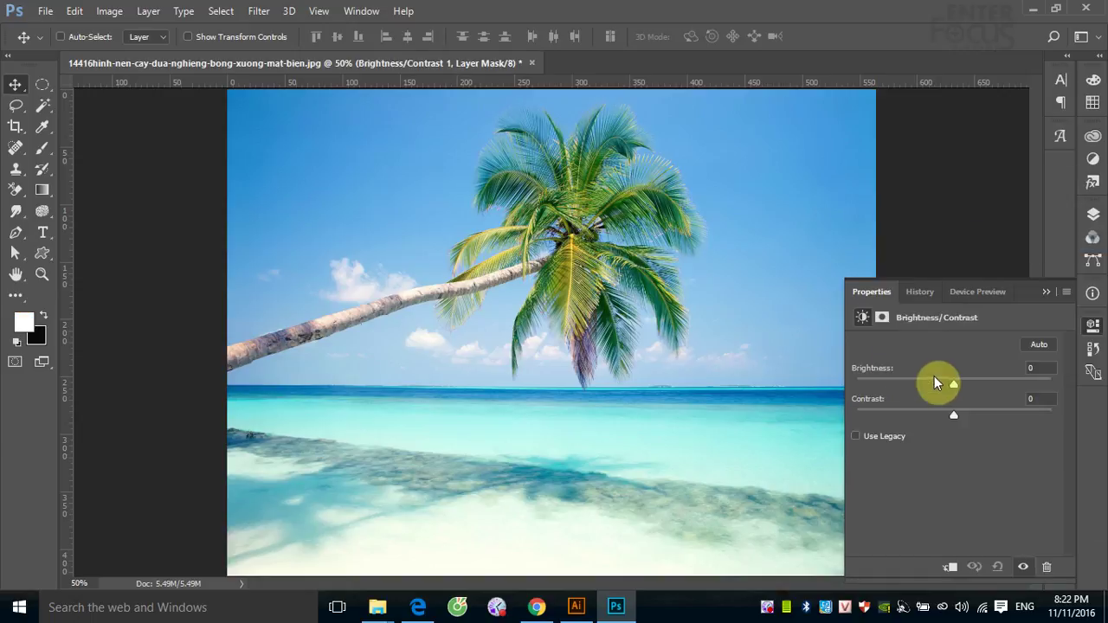
pyautogui.moveTo(953, 384)
pyautogui.mouseDown()
pyautogui.moveTo(906, 394)
pyautogui.moveTo(931, 388)
pyautogui.mouseUp()
pyautogui.click(973, 201)
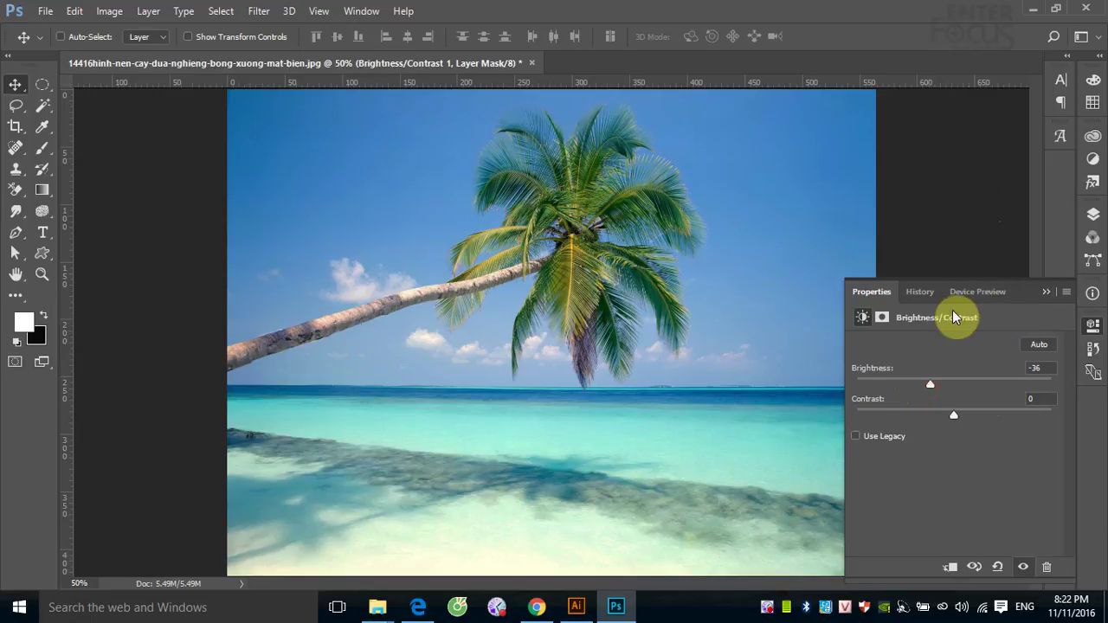
pyautogui.click(1092, 214)
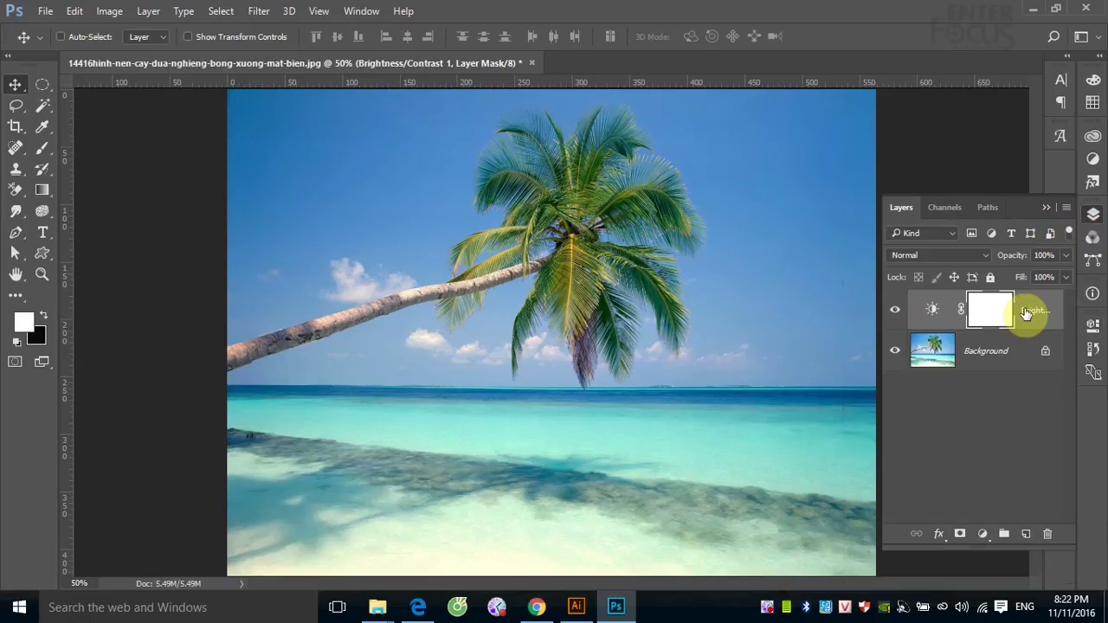
# Step: Toggle the Brightness/Contrast layer's visibility twice to compare the before and after
pyautogui.click(895, 310)
pyautogui.click(895, 310)
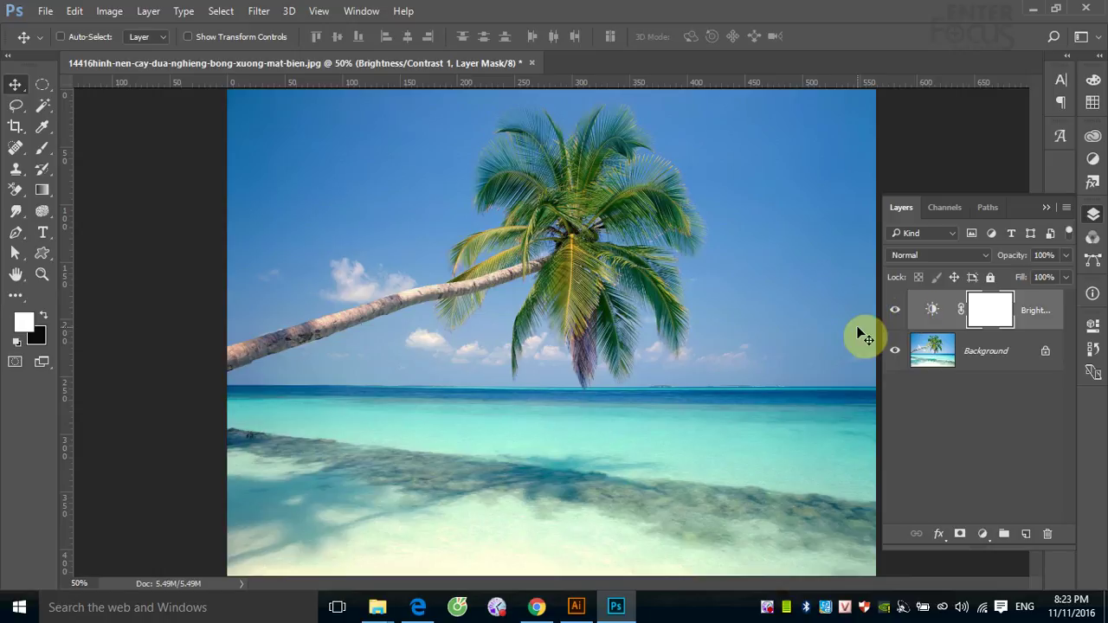
pyautogui.click(897, 312)
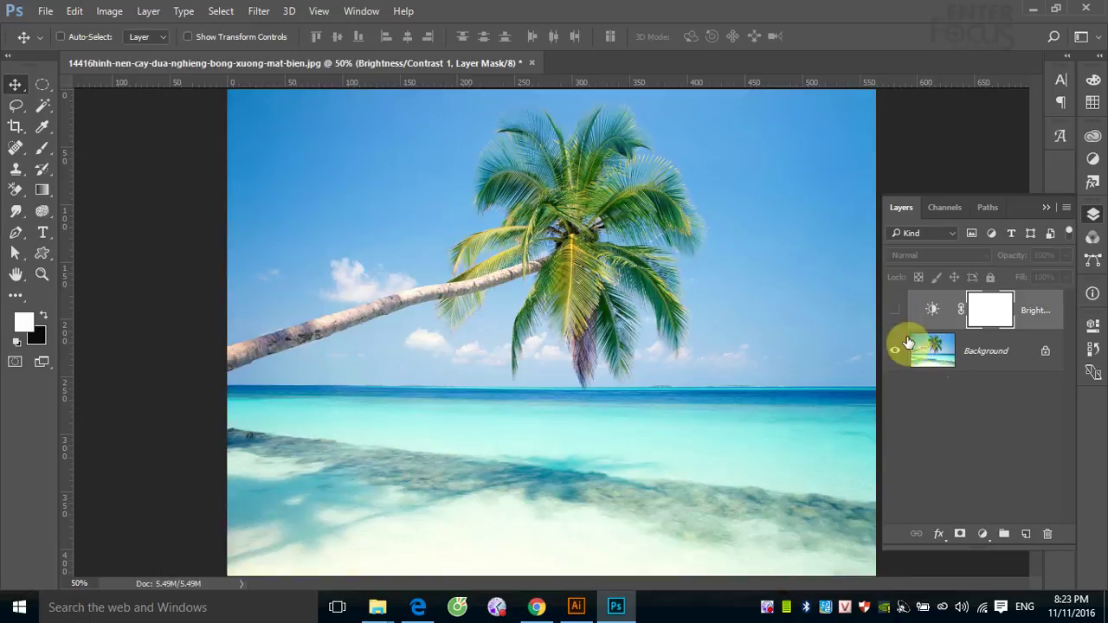
pyautogui.click(894, 313)
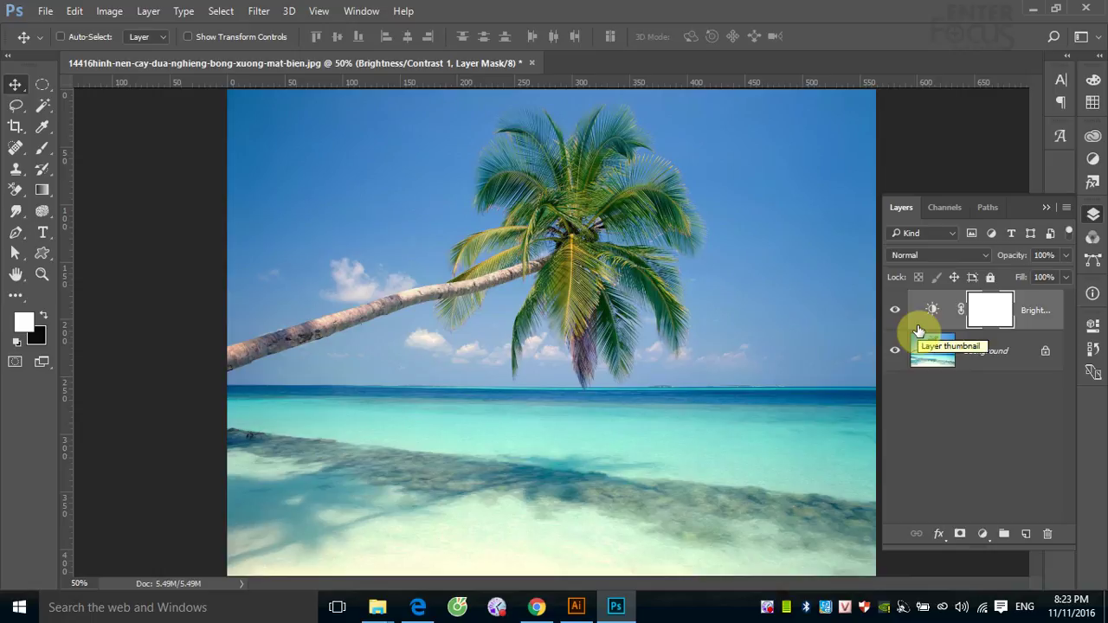
pyautogui.click(982, 534)
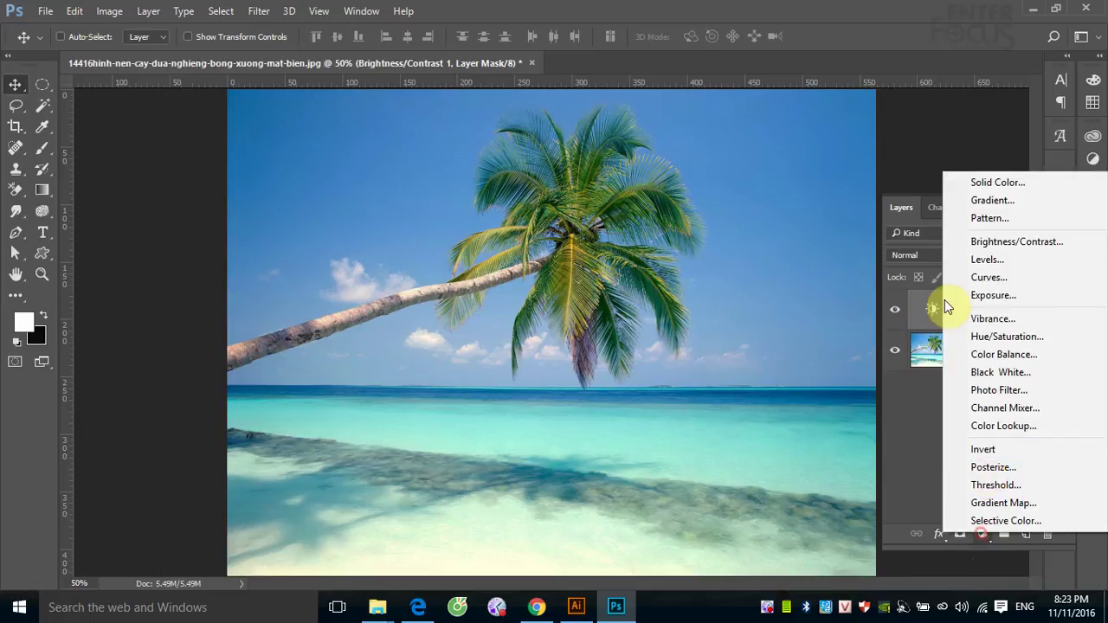
# Step: Add a Hue/Saturation layer with shifted hue, boosted saturation and Colorize on for a reddish tint
pyautogui.click(1030, 337)
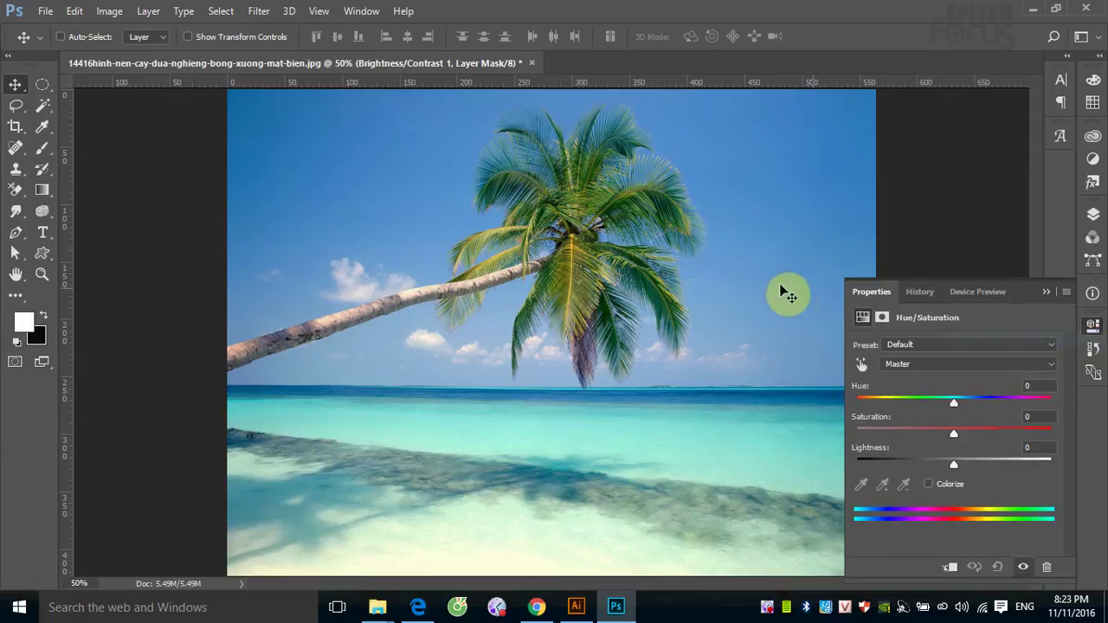
pyautogui.moveTo(953, 403)
pyautogui.mouseDown()
pyautogui.moveTo(876, 405)
pyautogui.moveTo(899, 405)
pyautogui.mouseUp()
pyautogui.moveTo(953, 433)
pyautogui.mouseDown()
pyautogui.moveTo(998, 433)
pyautogui.moveTo(986, 433)
pyautogui.moveTo(993, 465)
pyautogui.moveTo(949, 468)
pyautogui.mouseUp()
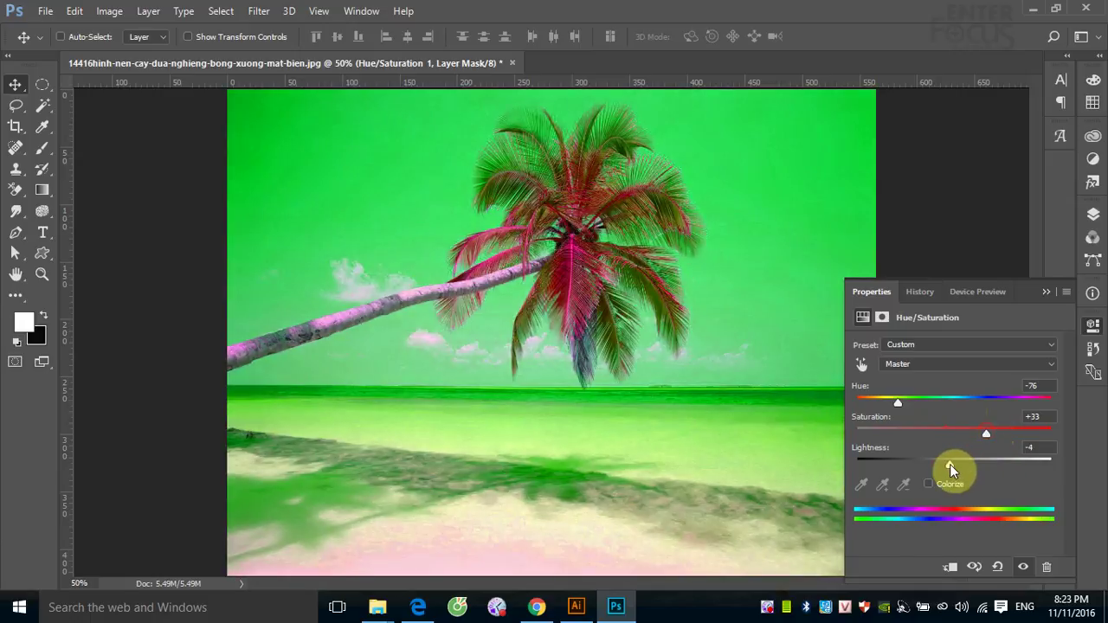
pyautogui.click(930, 484)
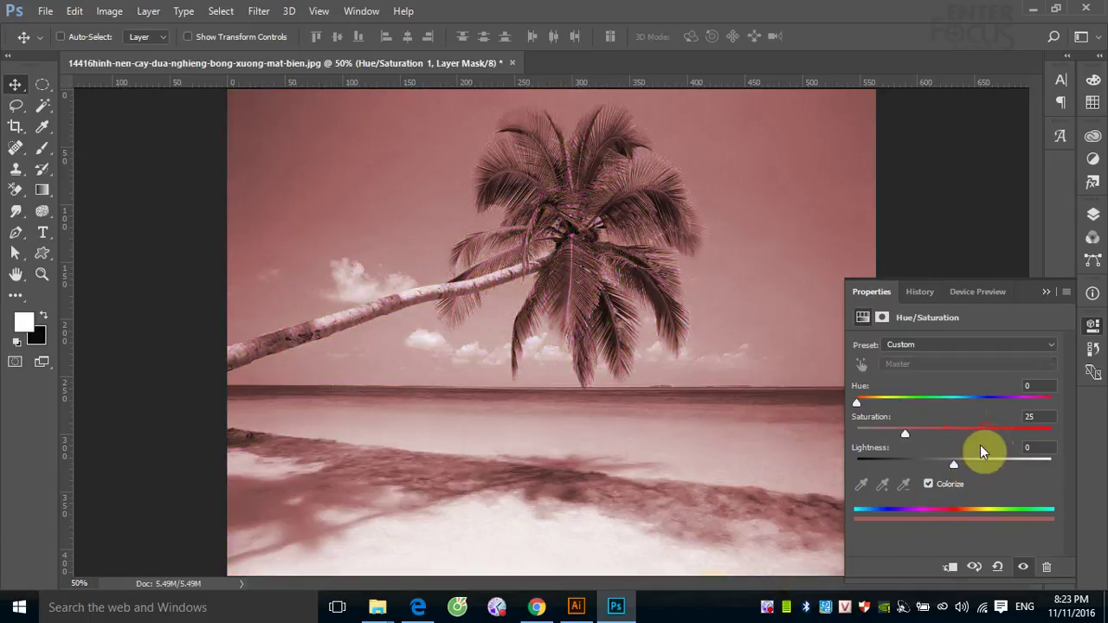
pyautogui.click(1046, 292)
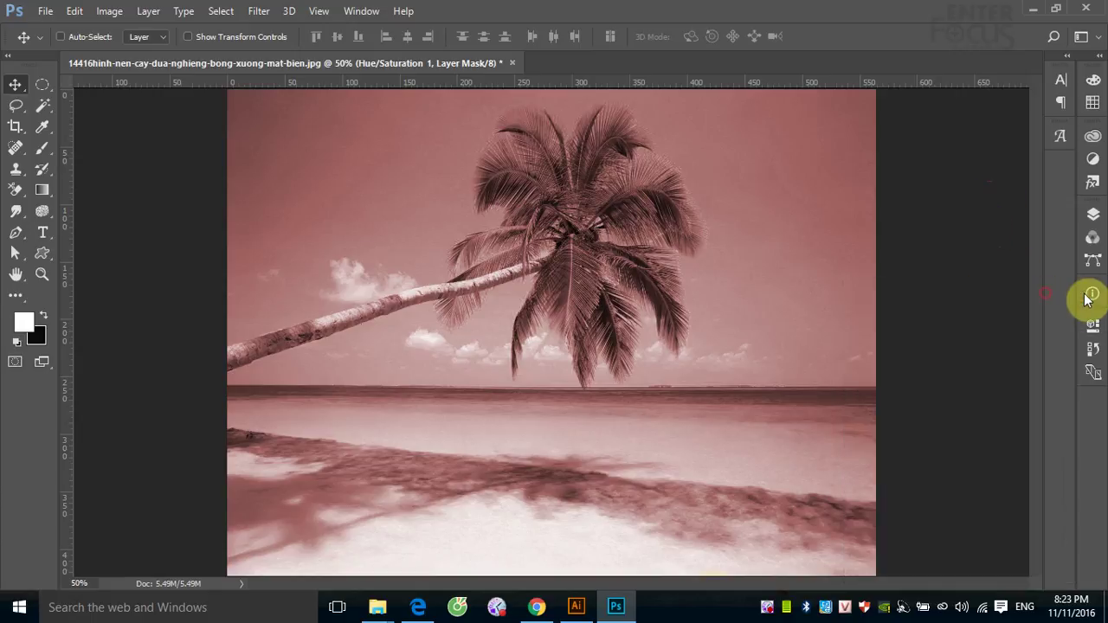
# Step: Hide the Brightness/Contrast layer and toggle Hue/Saturation visibility to compare the tint
pyautogui.click(1092, 215)
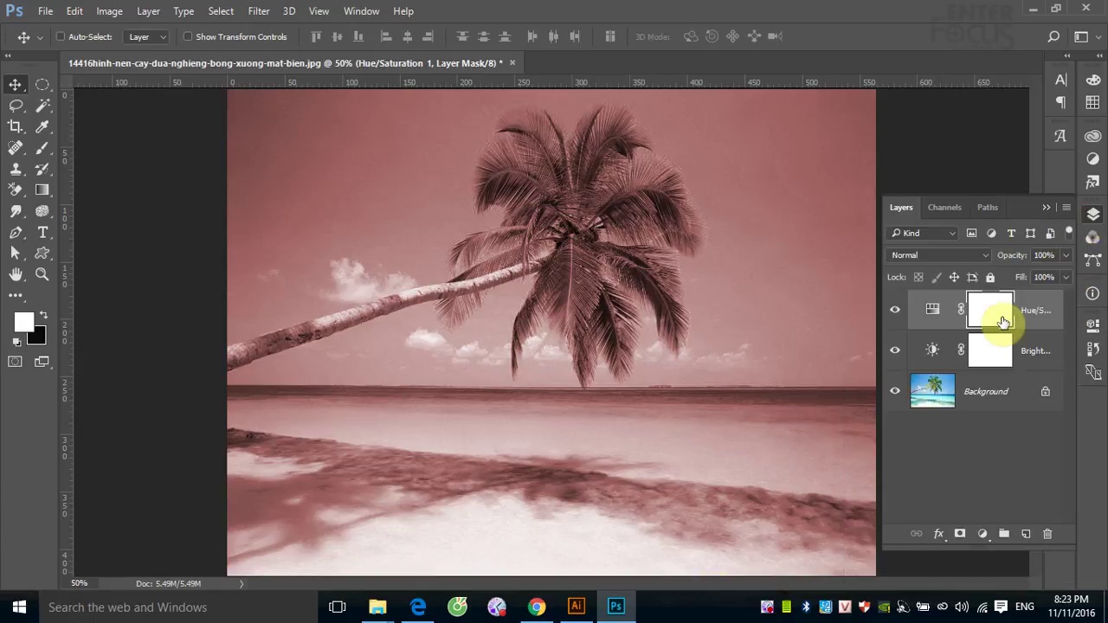
pyautogui.click(895, 351)
pyautogui.click(896, 311)
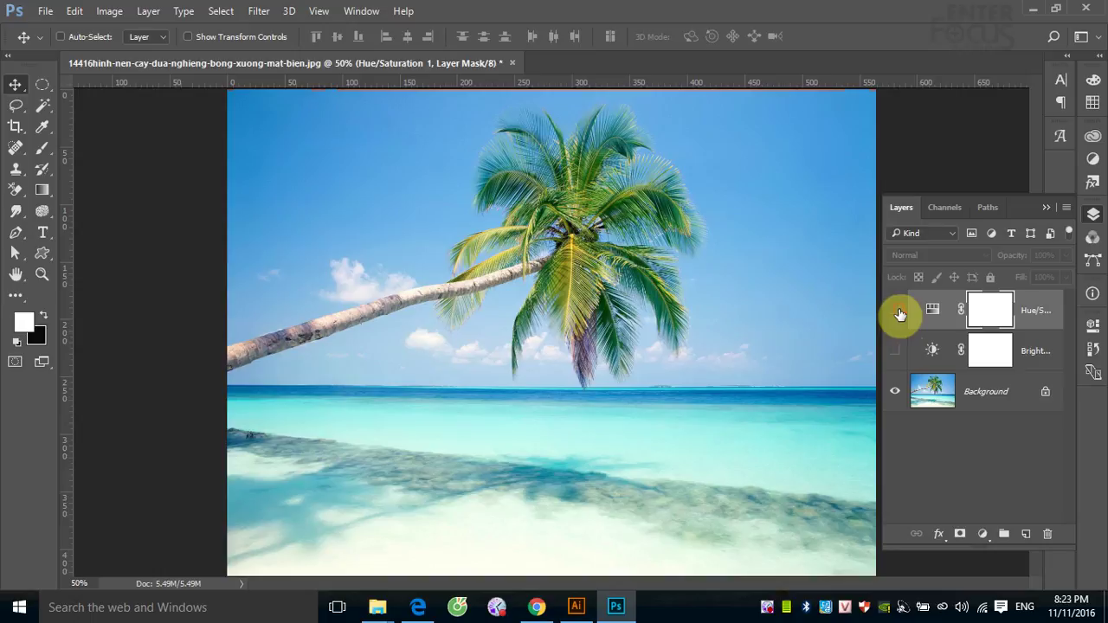
pyautogui.click(897, 311)
pyautogui.click(897, 312)
pyautogui.click(897, 309)
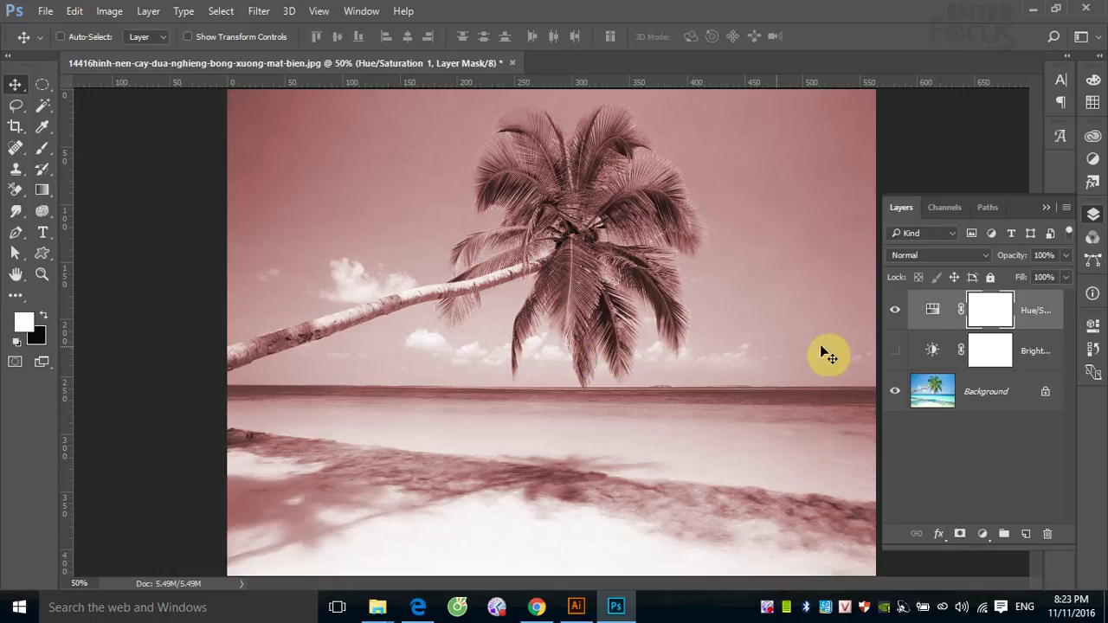
# Step: Reopen the Hue/Saturation settings and nudge the colorize Hue slightly
pyautogui.doubleClick(934, 314)
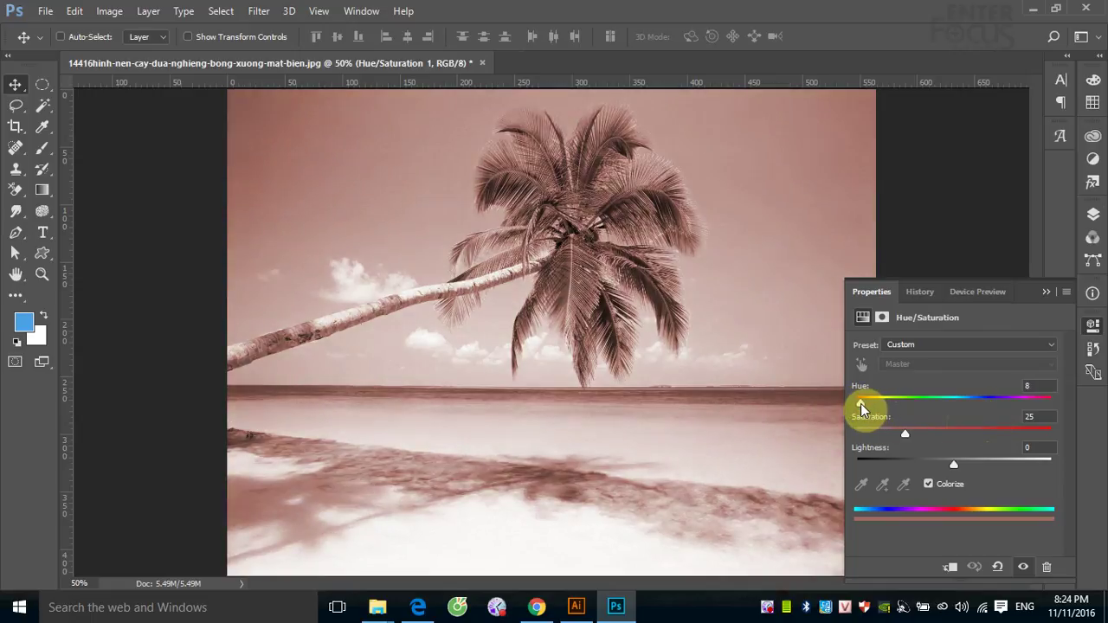
pyautogui.moveTo(857, 407); pyautogui.dragTo(856, 407)
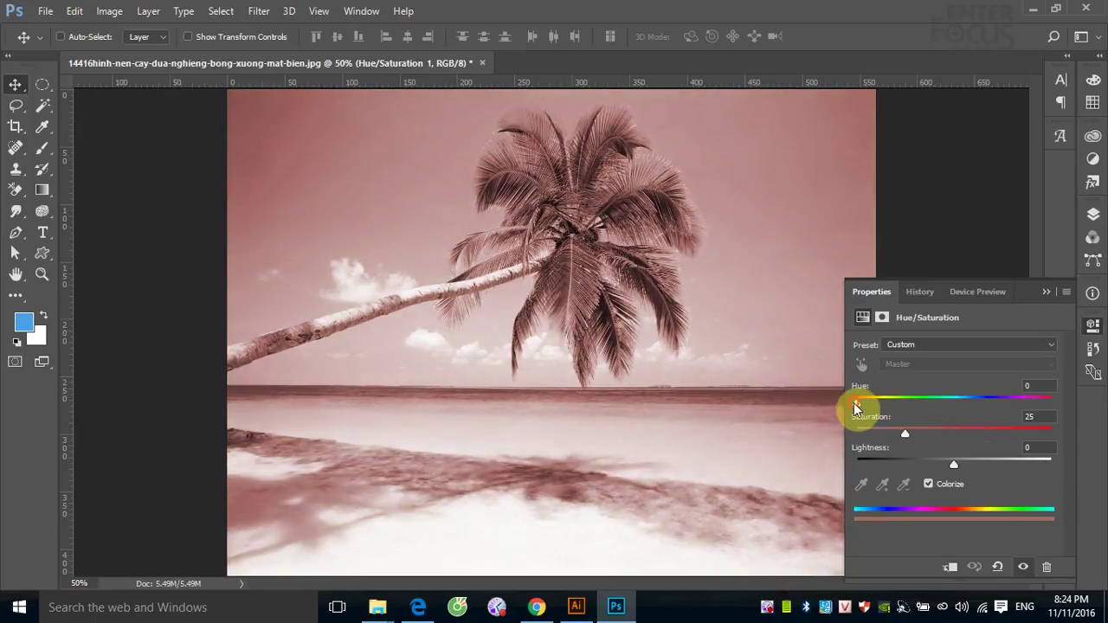
pyautogui.click(1045, 293)
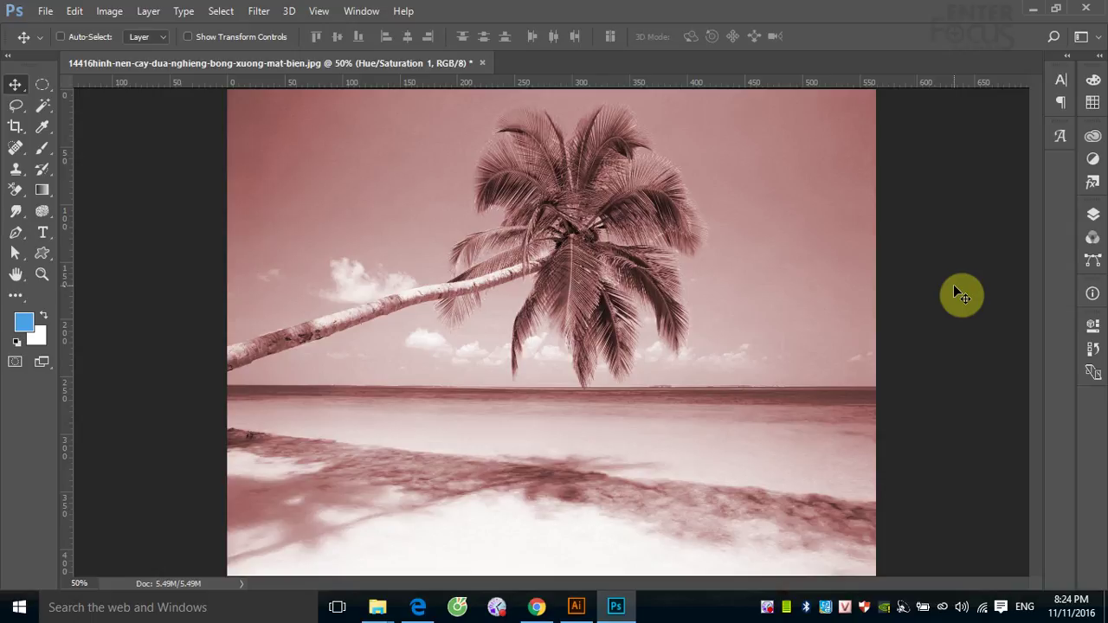
# Step: Delete the Hue/Saturation and Brightness/Contrast layers by dragging them to the trash
pyautogui.click(1095, 213)
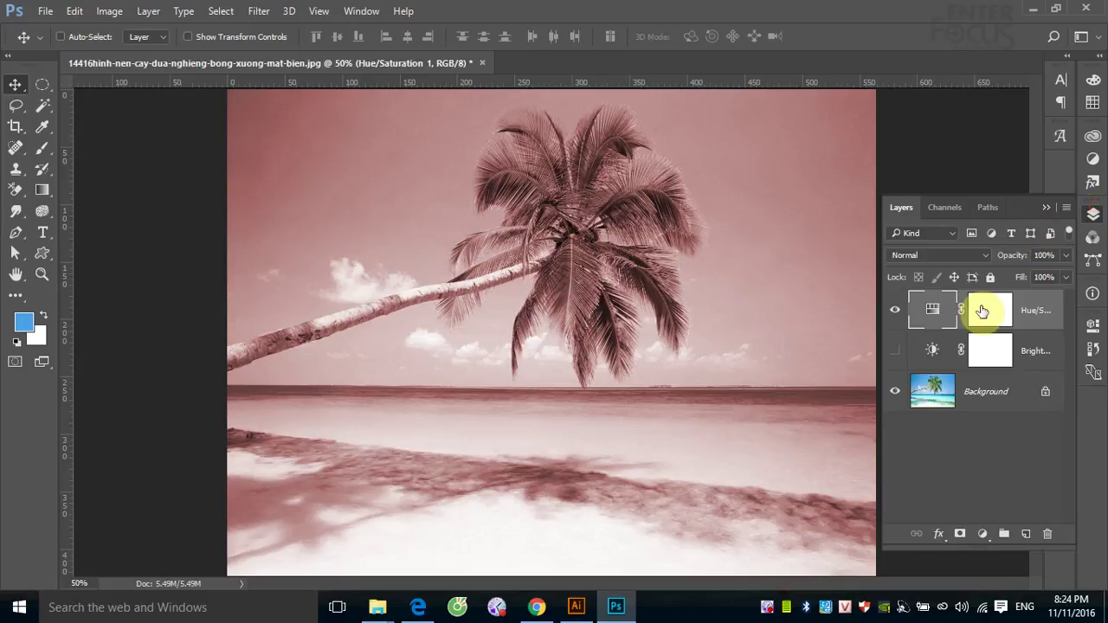
pyautogui.moveTo(982, 309); pyautogui.dragTo(1044, 533)
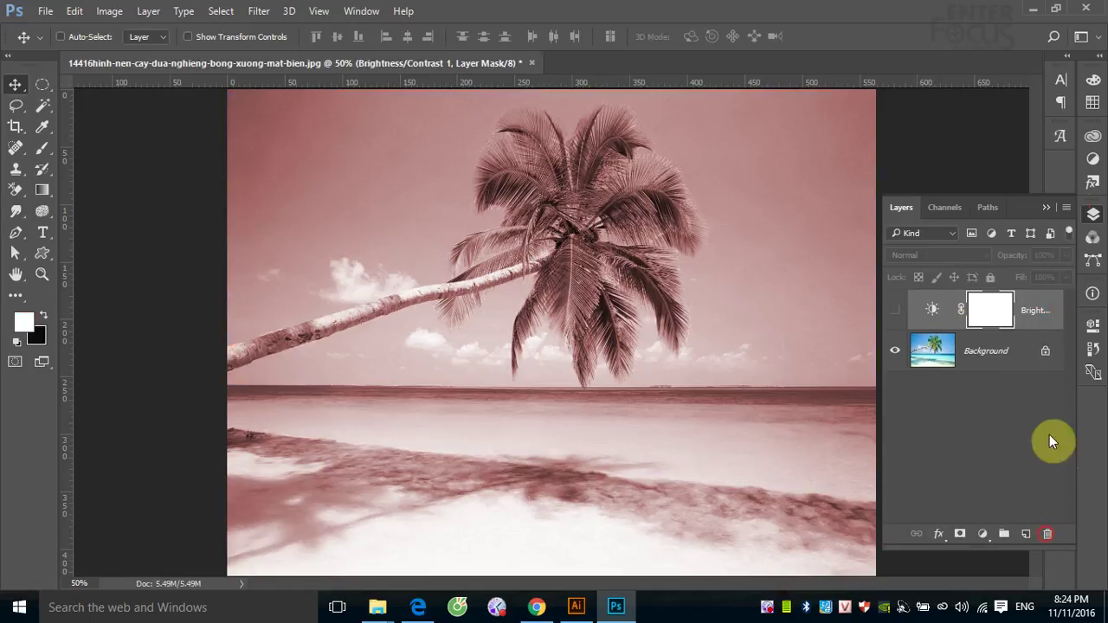
pyautogui.moveTo(1039, 311); pyautogui.dragTo(1048, 534)
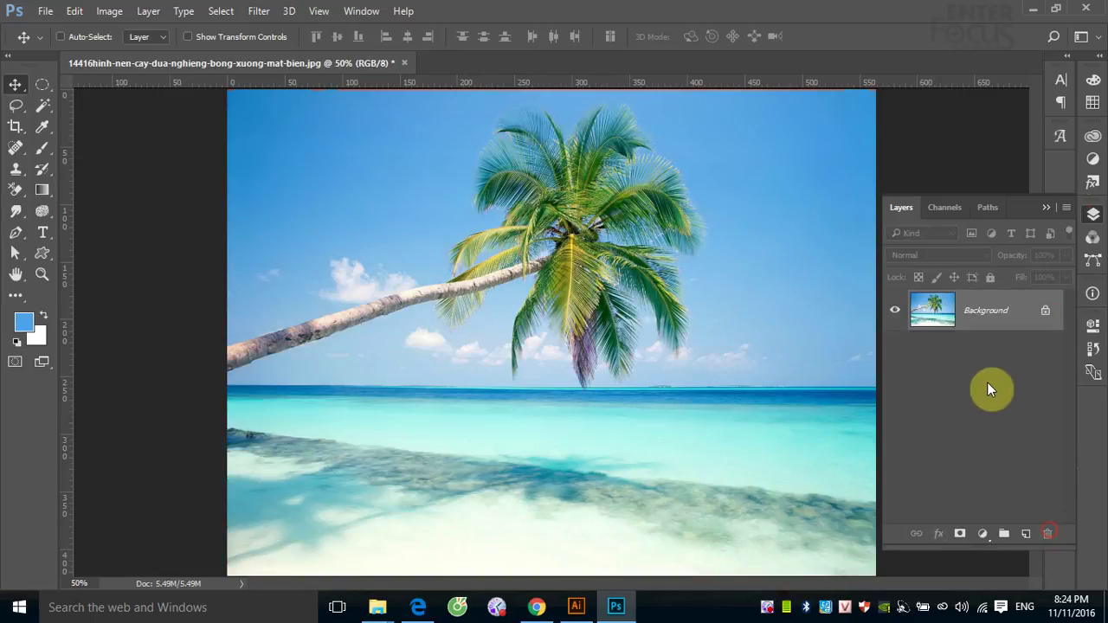
# Step: Add a Solid Color fill layer and change its colour to a bright saturated green
pyautogui.click(984, 535)
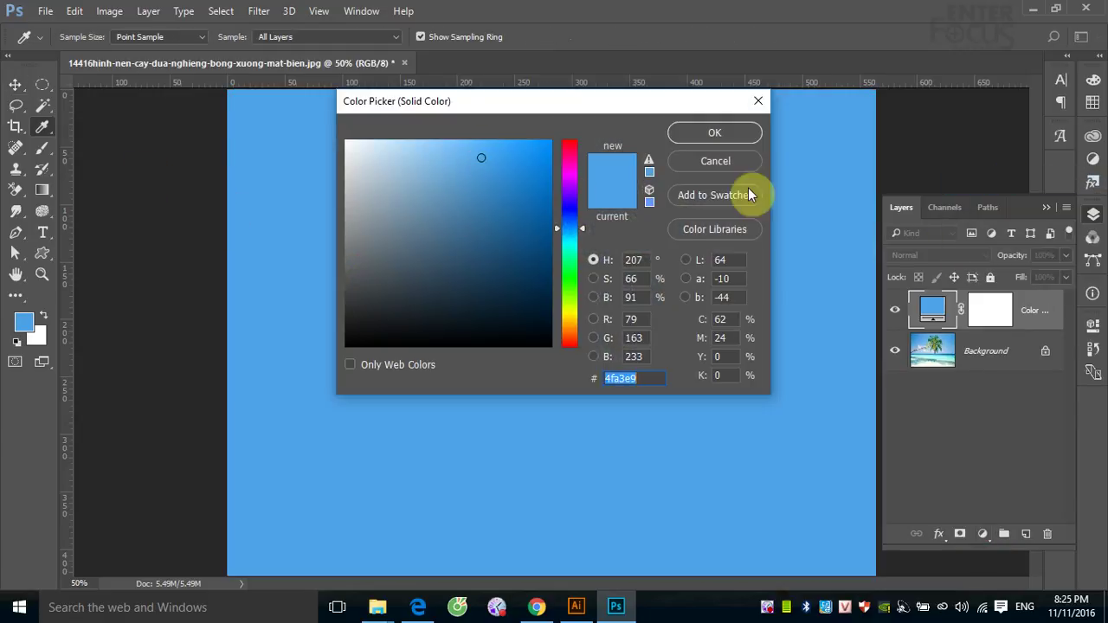
pyautogui.click(718, 135)
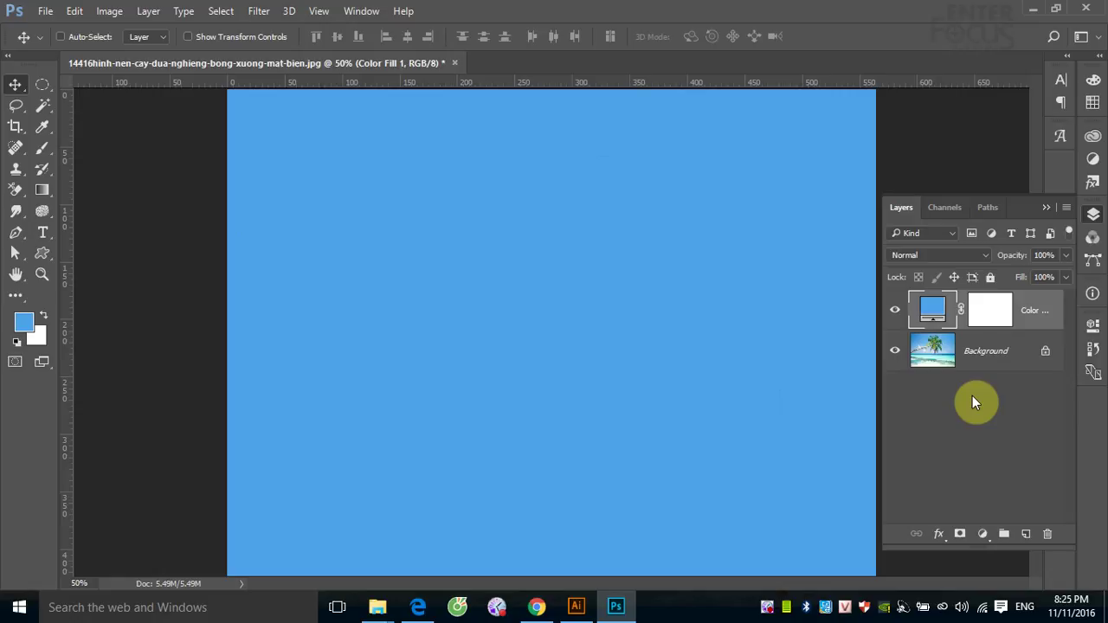
pyautogui.doubleClick(932, 310)
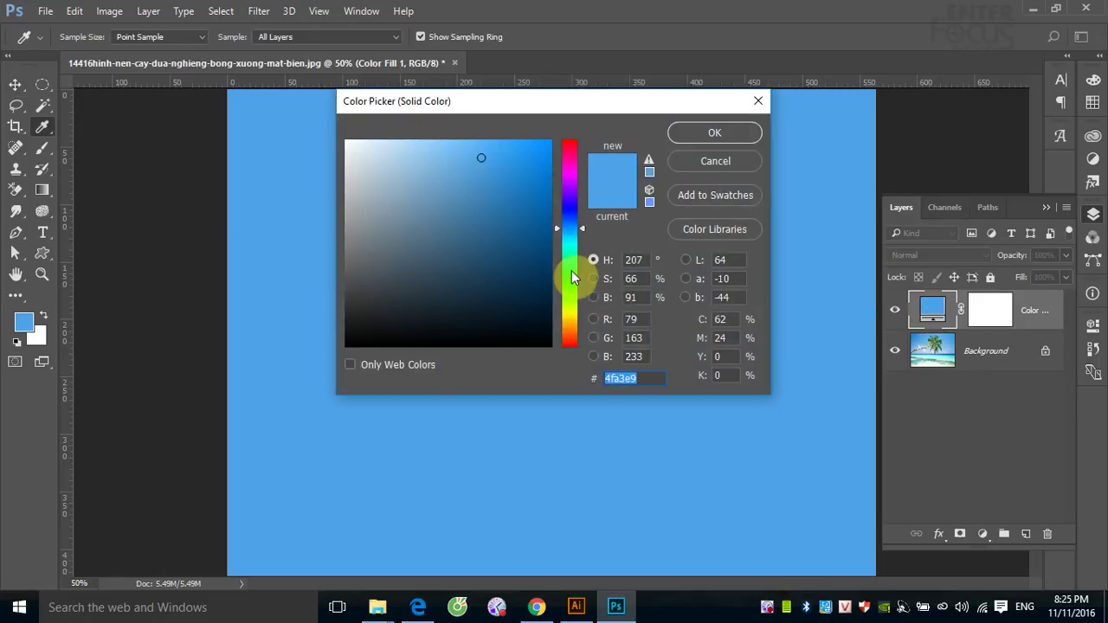
pyautogui.click(571, 277)
pyautogui.click(546, 146)
pyautogui.click(703, 136)
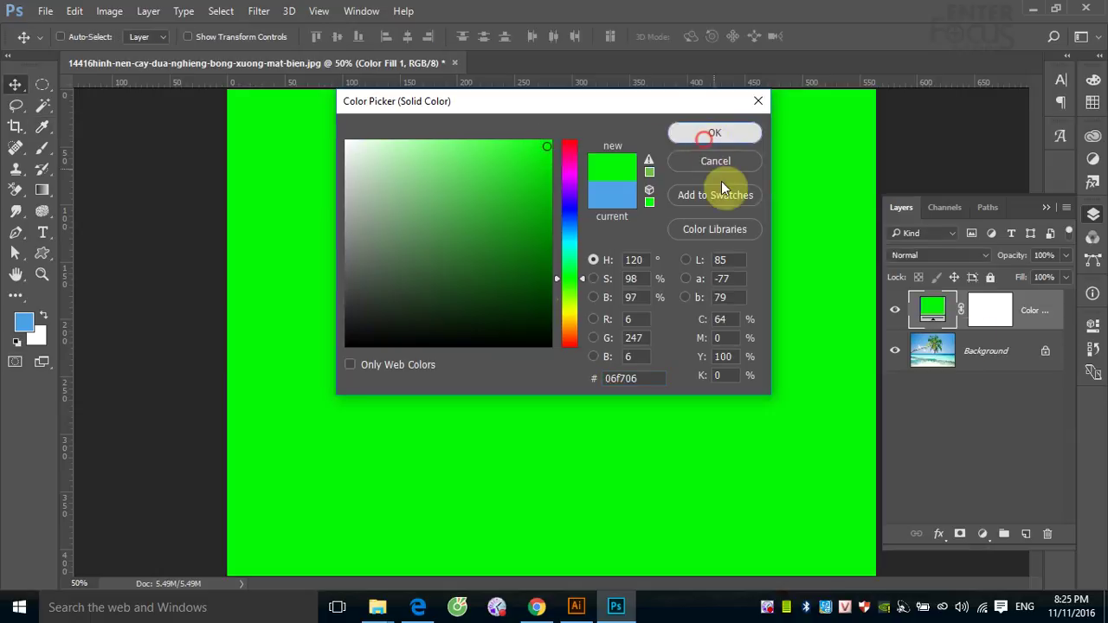
# Step: Set the green fill layer to Color blend mode at 25% opacity, then hide it
pyautogui.click(986, 254)
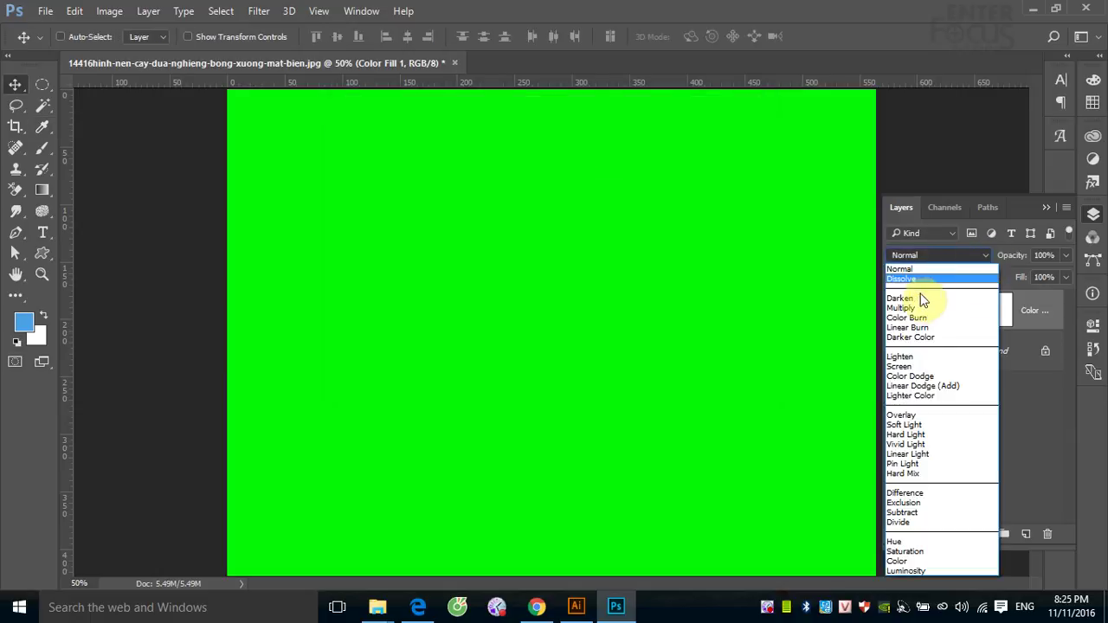
pyautogui.click(900, 561)
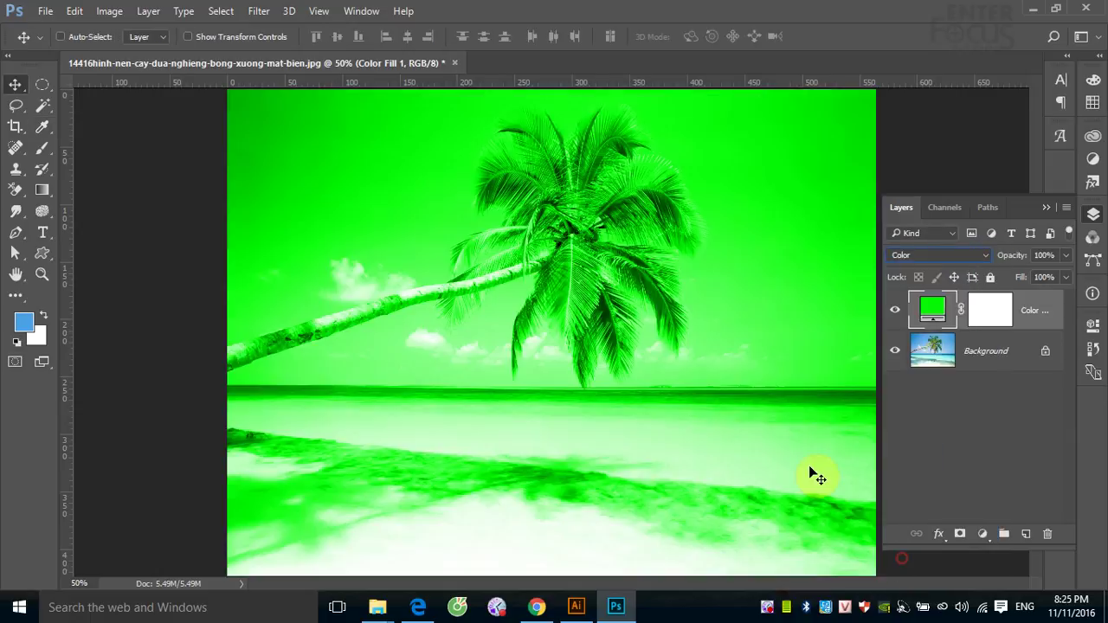
pyautogui.click(1066, 256)
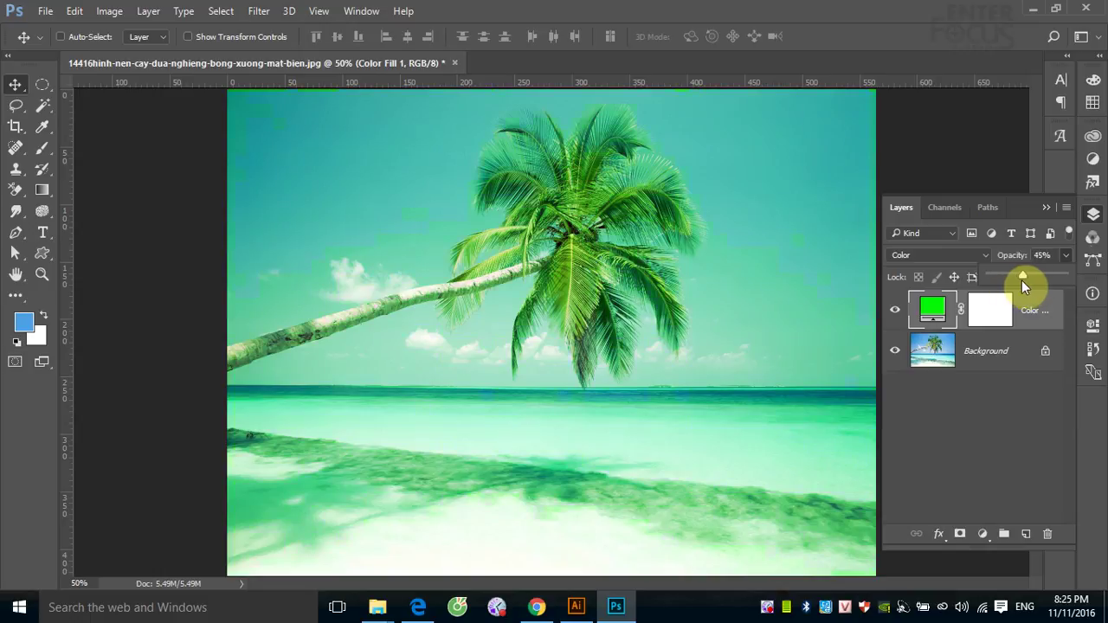
pyautogui.moveTo(1009, 283); pyautogui.dragTo(1008, 283)
pyautogui.click(993, 416)
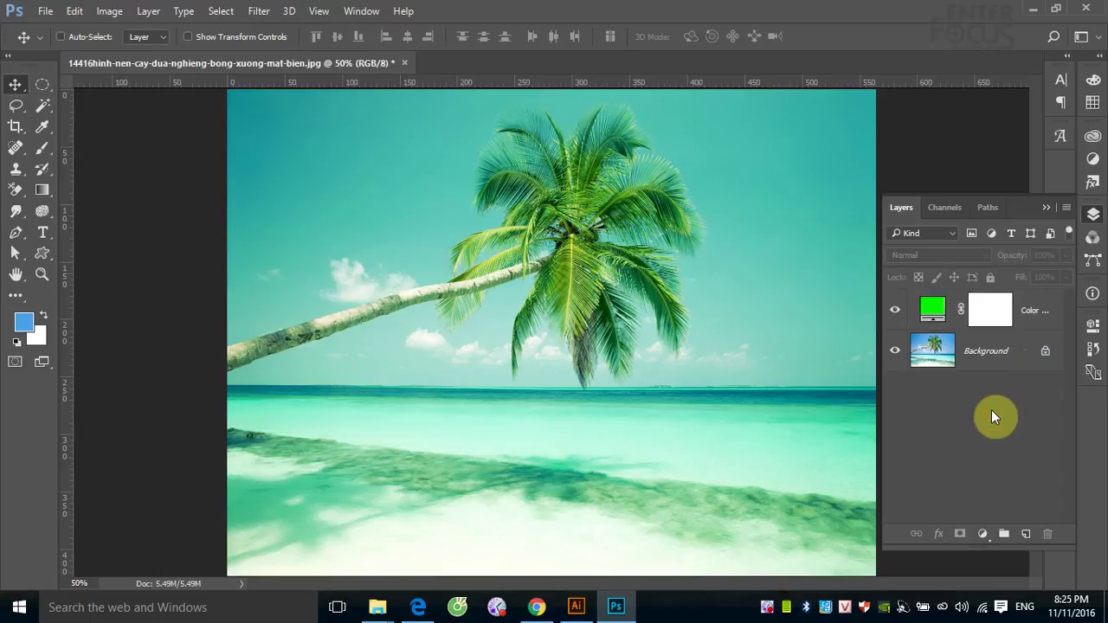
pyautogui.click(895, 310)
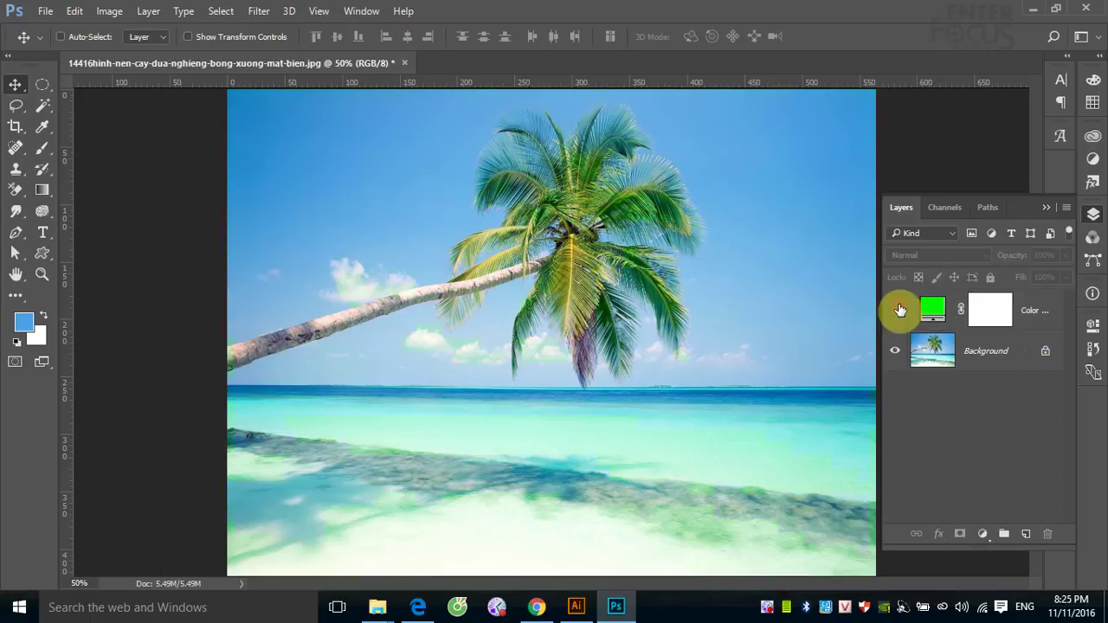